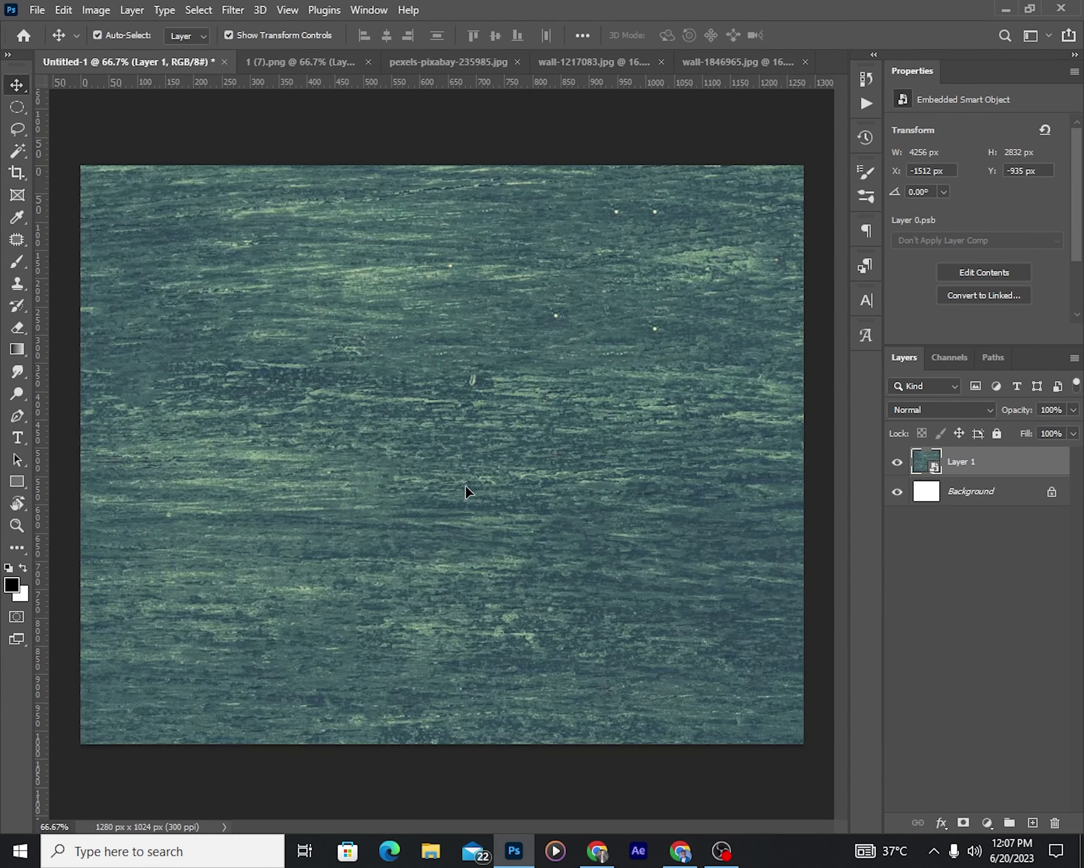
# Free Transform the wood texture so it covers the whole canvas.
pyautogui.hotkey('ctrl', 't')
pyautogui.hotkey('ctrl', '0')
pyautogui.moveTo(186, 286)
pyautogui.mouseDown()
pyautogui.moveTo(317, 393)
pyautogui.moveTo(341, 383)
pyautogui.mouseUp()
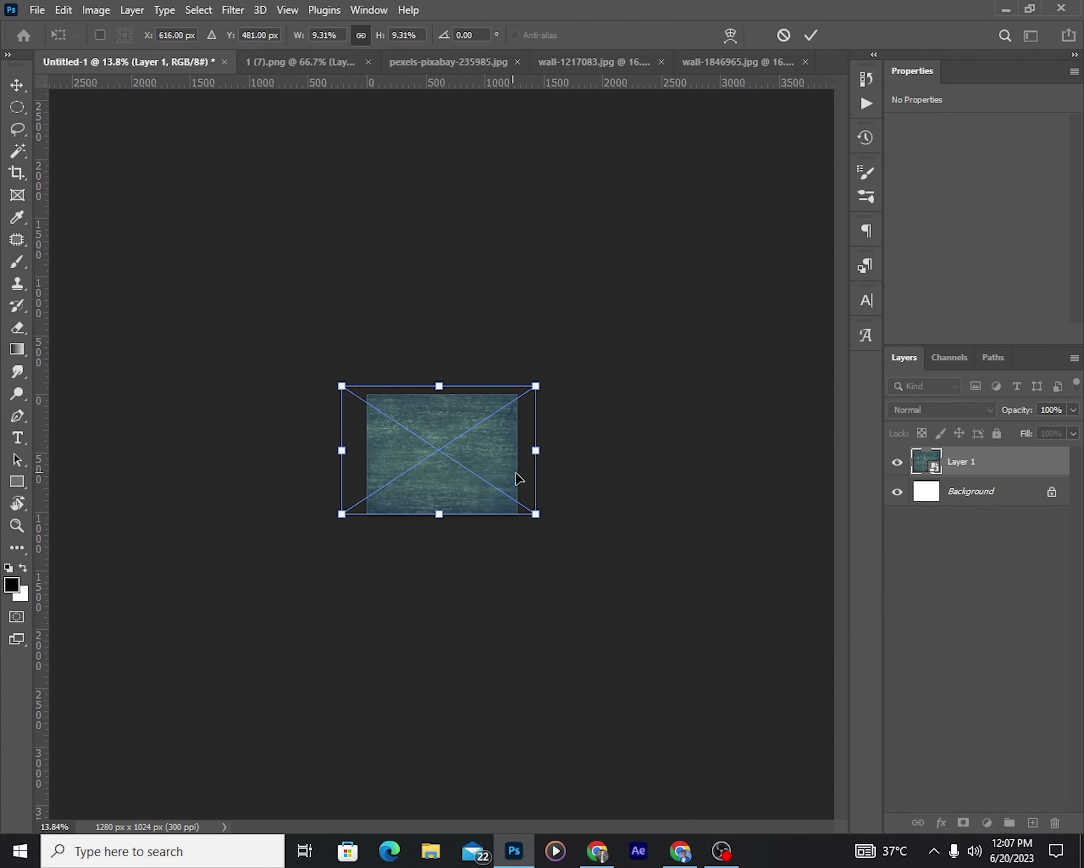
pyautogui.hotkey('ctrl', '0')
pyautogui.moveTo(206, 278); pyautogui.dragTo(169, 266)
pyautogui.press('Return')
pyautogui.hotkey('ctrl', '0')
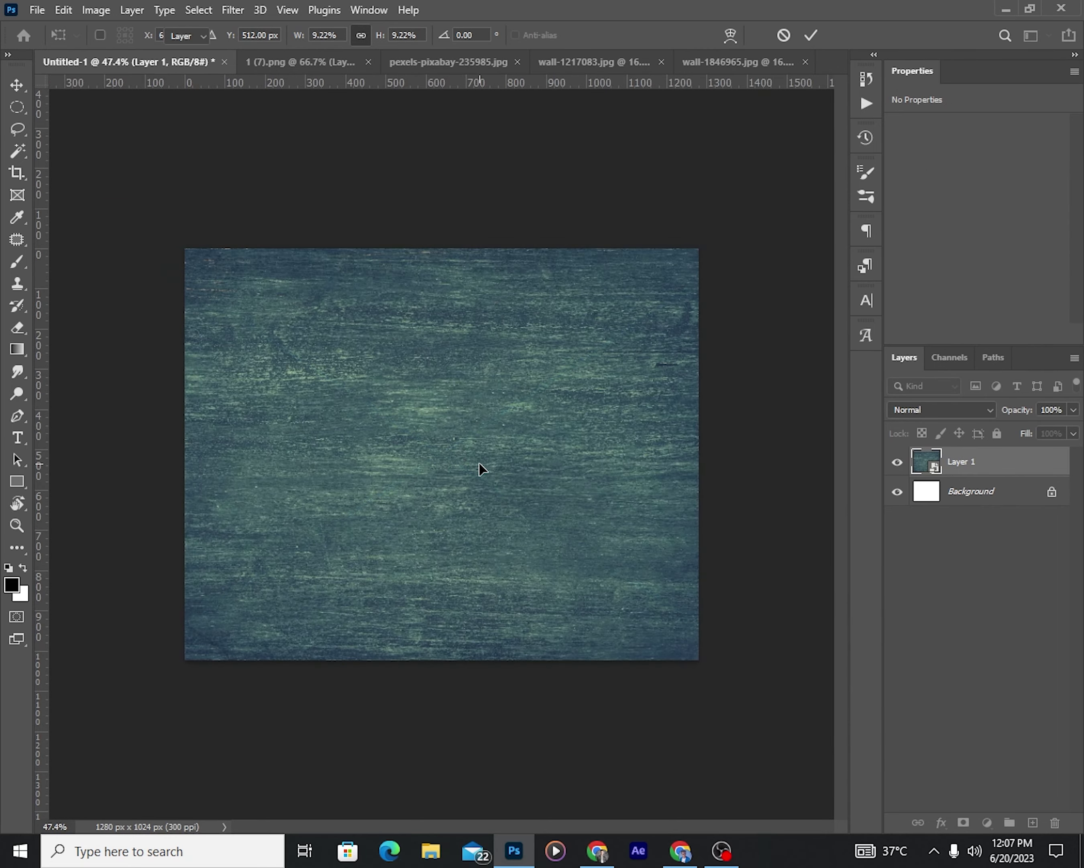
# Add a new empty layer and a Hue/Saturation adjustment above the wood texture.
pyautogui.click(1032, 822)
pyautogui.scroll(-1, 551, 542)
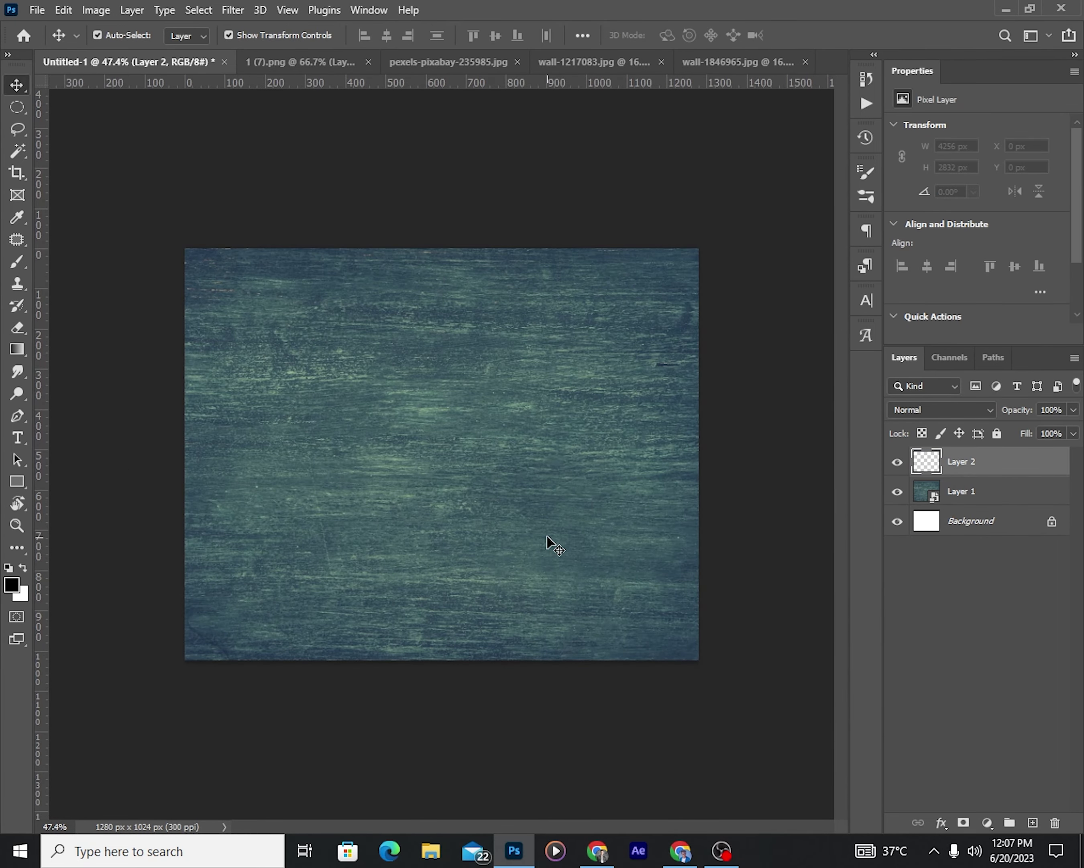
pyautogui.click(934, 501)
pyautogui.click(986, 822)
pyautogui.click(992, 623)
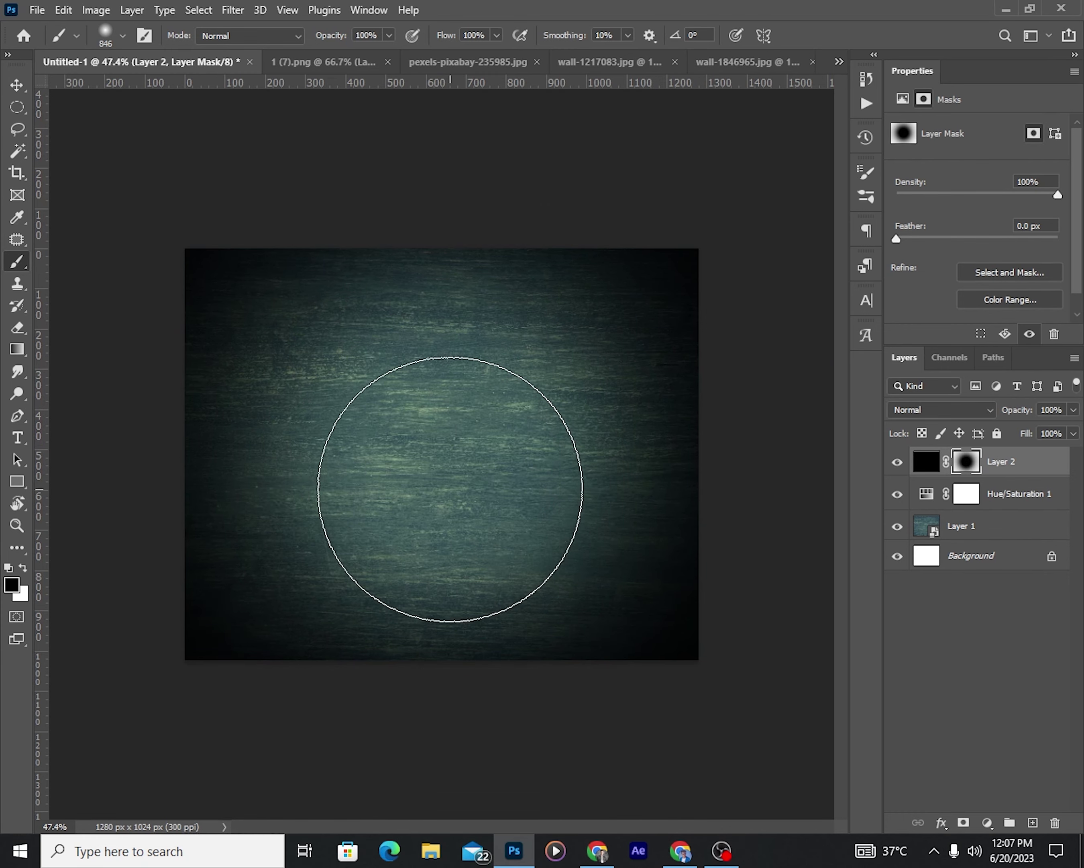
# Bring the pizza from 1 (7).png into the poster, moved lower and enlarged.
pyautogui.click(261, 61)
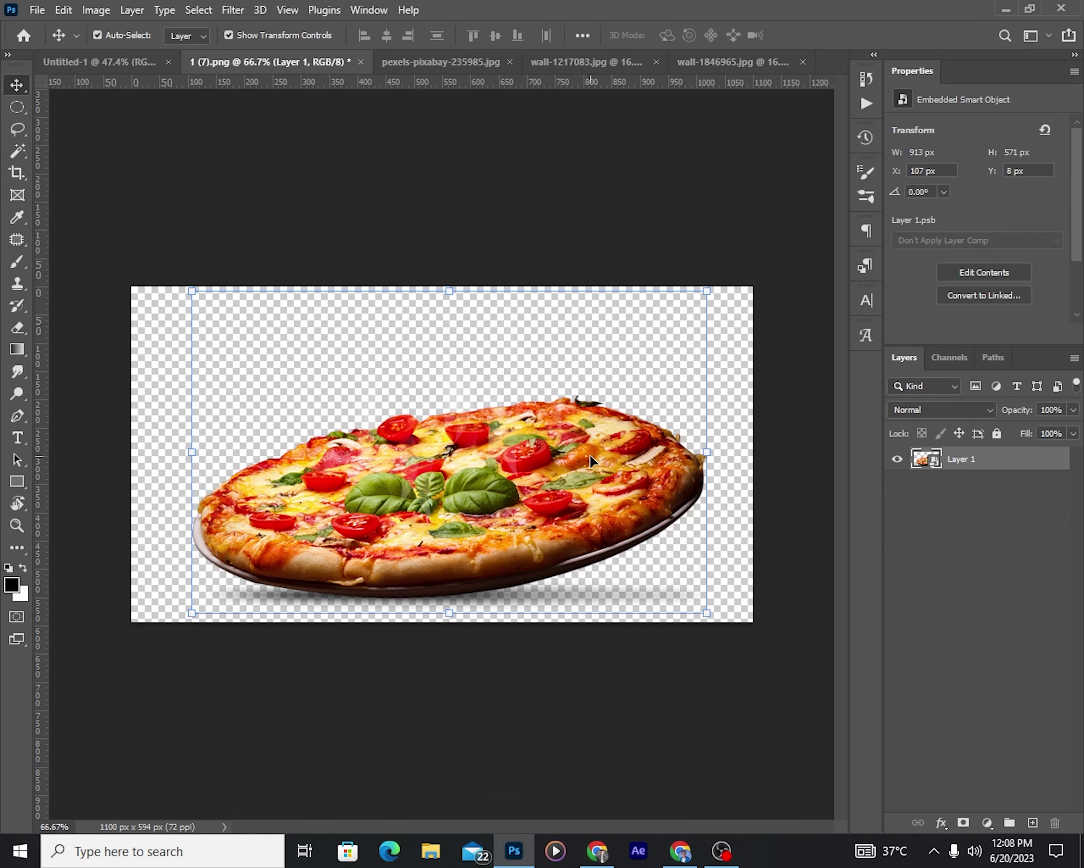
pyautogui.moveTo(589, 453)
pyautogui.mouseDown()
pyautogui.moveTo(125, 59)
pyautogui.moveTo(441, 452)
pyautogui.mouseUp()
pyautogui.moveTo(625, 337); pyautogui.dragTo(584, 355)
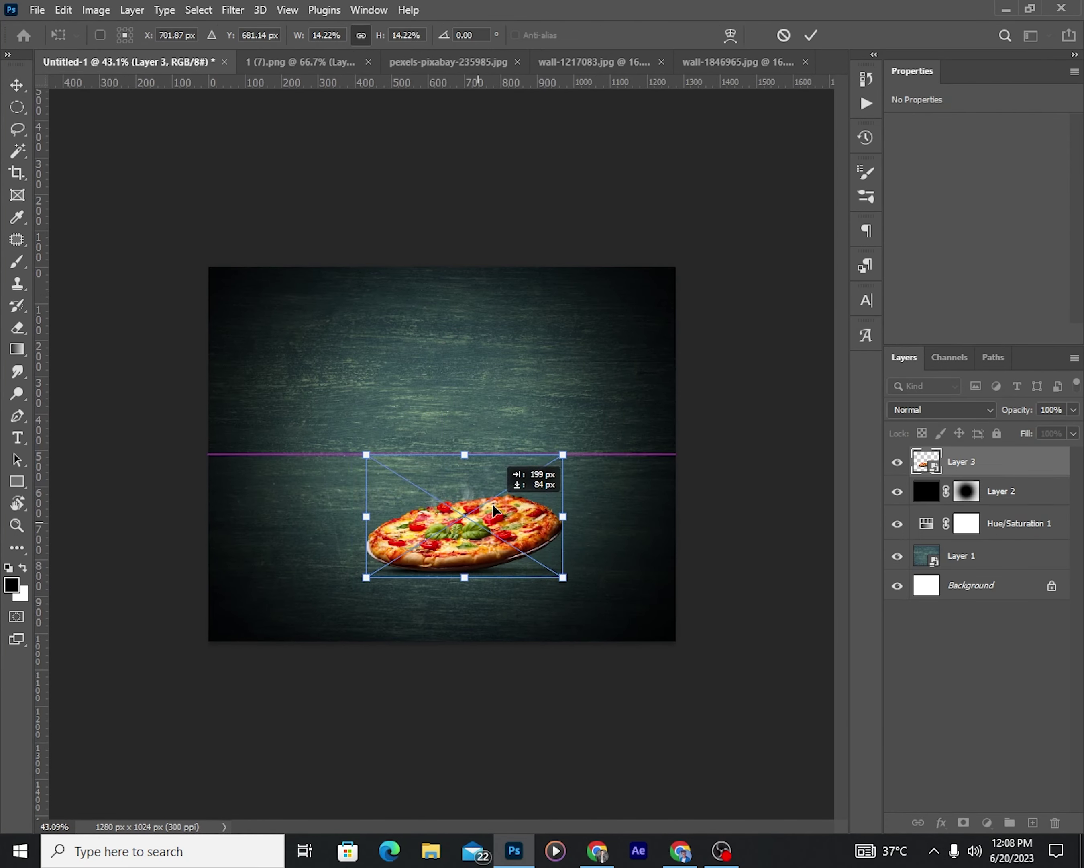
pyautogui.moveTo(482, 457); pyautogui.dragTo(480, 518)
pyautogui.moveTo(602, 452); pyautogui.dragTo(665, 407)
pyautogui.press('Return')
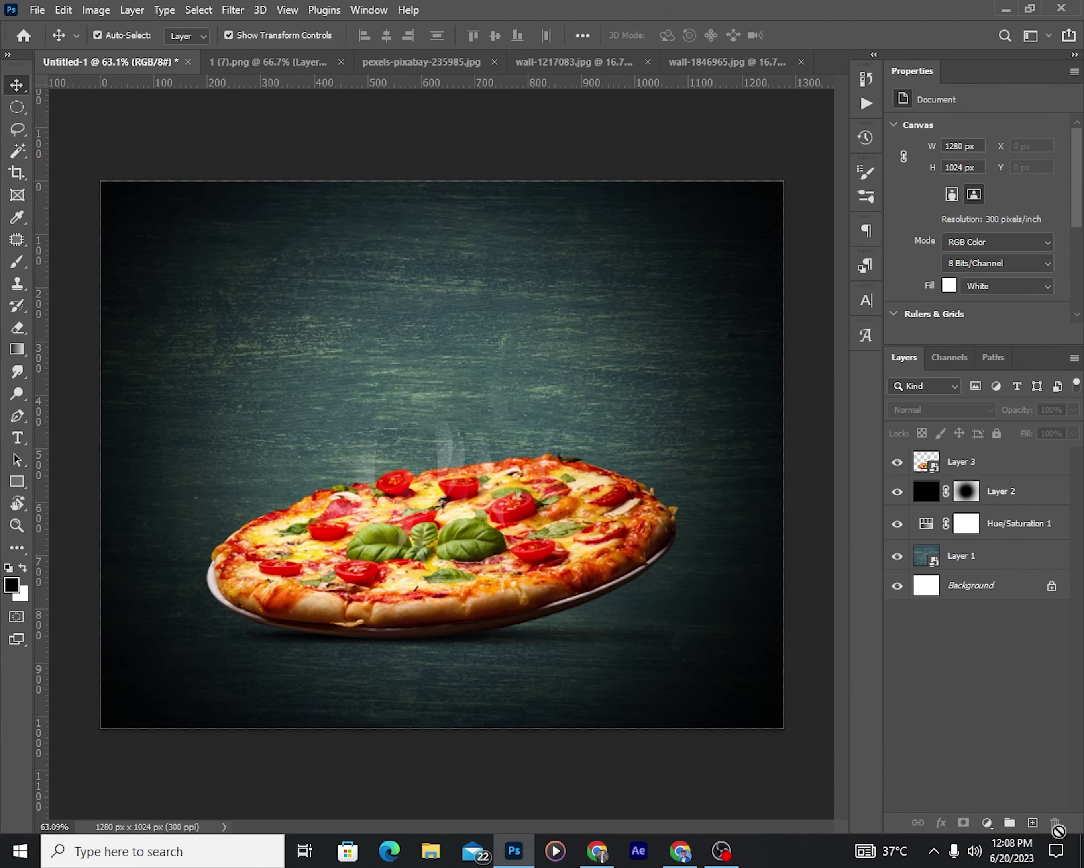
pyautogui.moveTo(233, 294); pyautogui.dragTo(374, 345)
pyautogui.moveTo(384, 289); pyautogui.dragTo(260, 287)
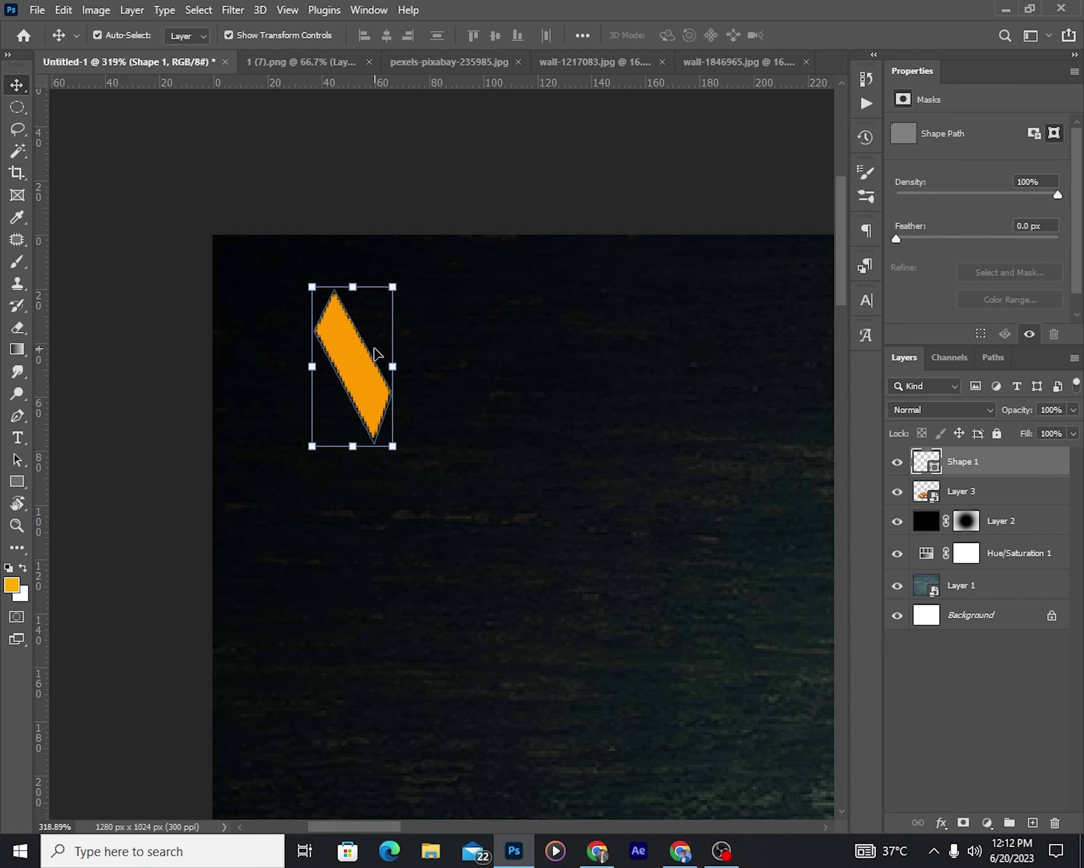
# Duplicate the orange bar, flip it horizontally into a V chevron, and shrink it.
pyautogui.moveTo(349, 366)
pyautogui.mouseDown()
pyautogui.moveTo(489, 369)
pyautogui.moveTo(390, 381)
pyautogui.mouseUp()
pyautogui.hotkey('ctrl', 't')
pyautogui.rightClick(496, 350)
pyautogui.click(561, 635)
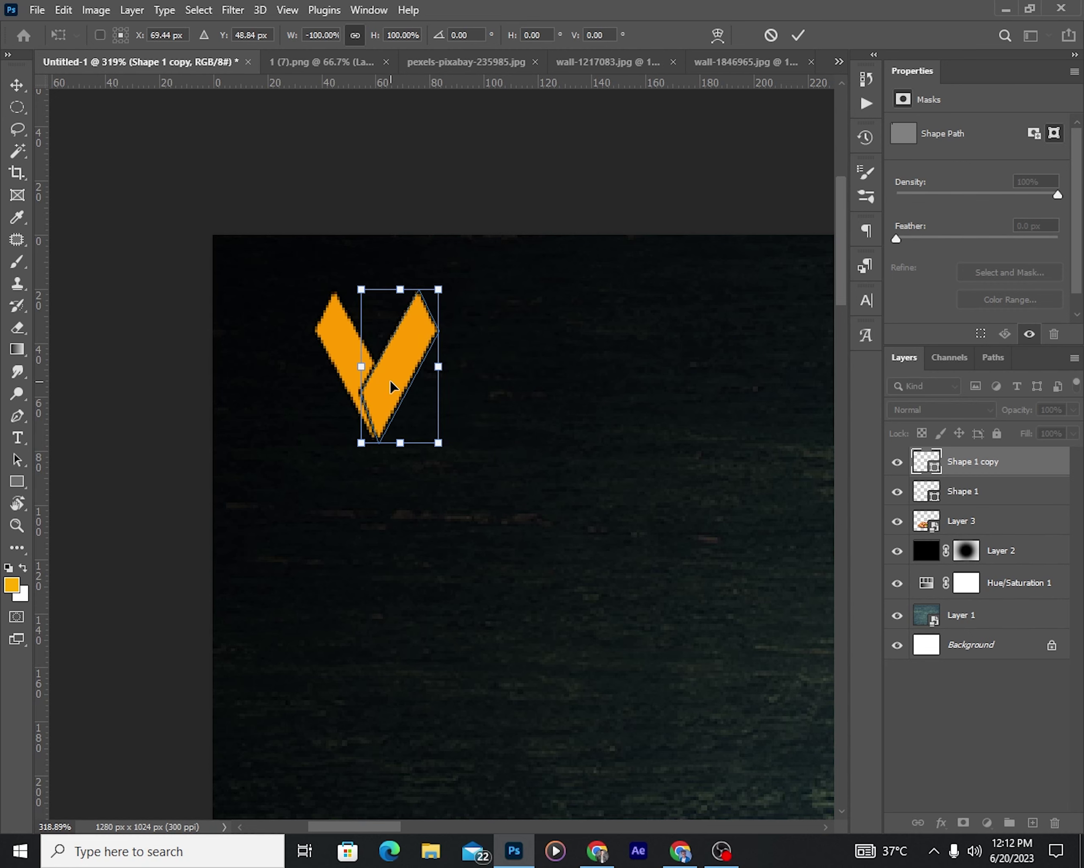
pyautogui.press('Return')
pyautogui.click(189, 34)
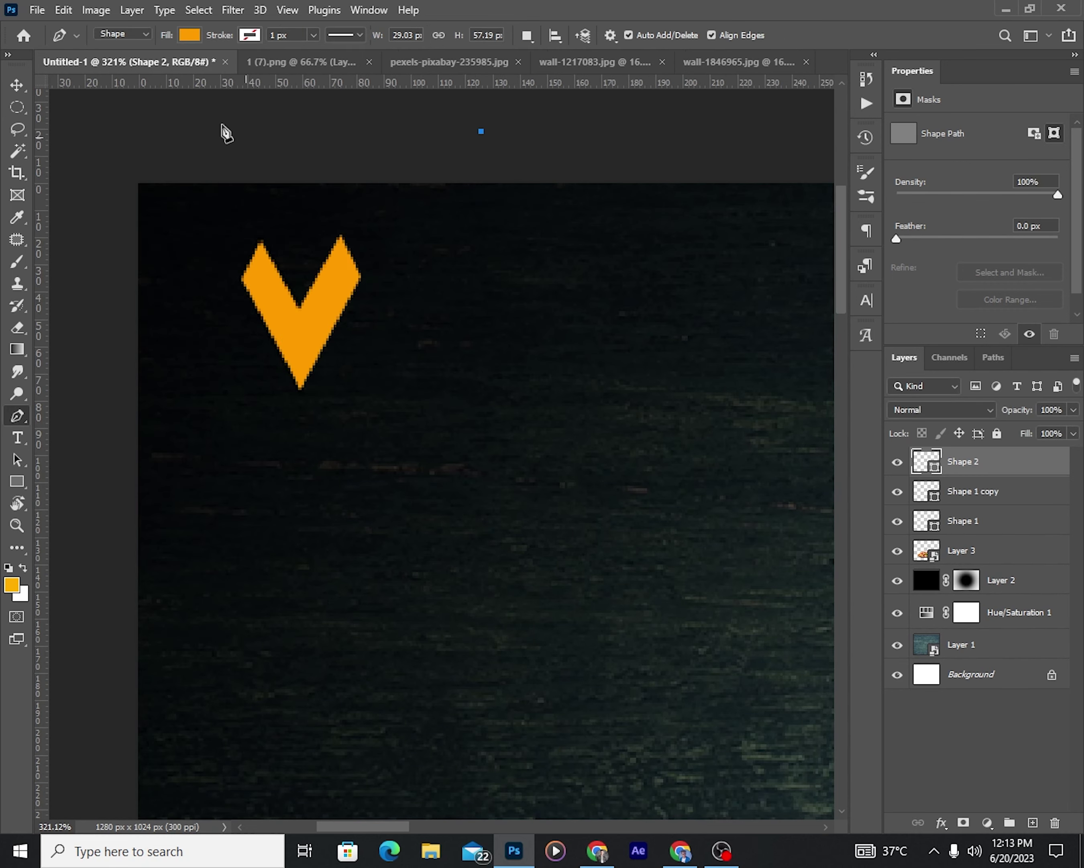
pyautogui.moveTo(436, 466); pyautogui.dragTo(345, 395)
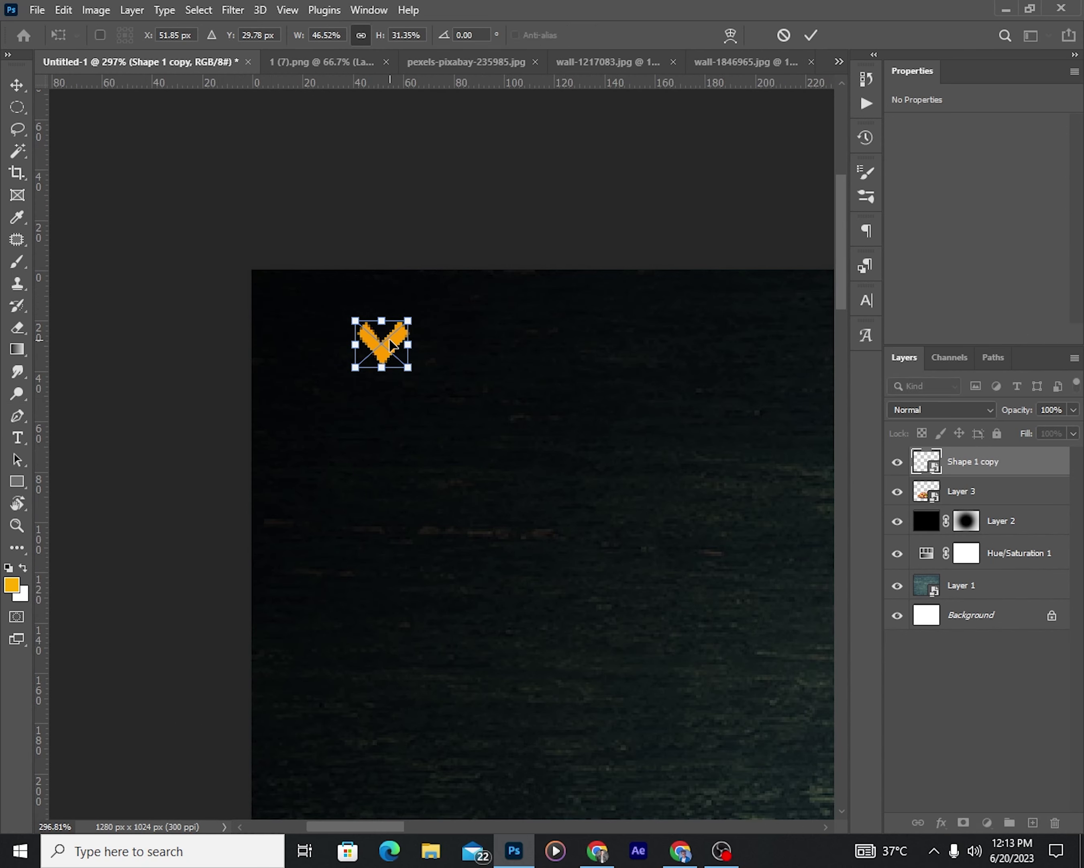
pyautogui.press('Return')
# Repeat the chevron into a column of four, then duplicate that column downward.
pyautogui.hotkey('ctrl', '-')
pyautogui.press('v')
pyautogui.hotkey('ctrl', 'j')
pyautogui.hotkey('shift', 'Down')
pyautogui.hotkey('shift', 'Down')
pyautogui.hotkey('shift', 'Down')
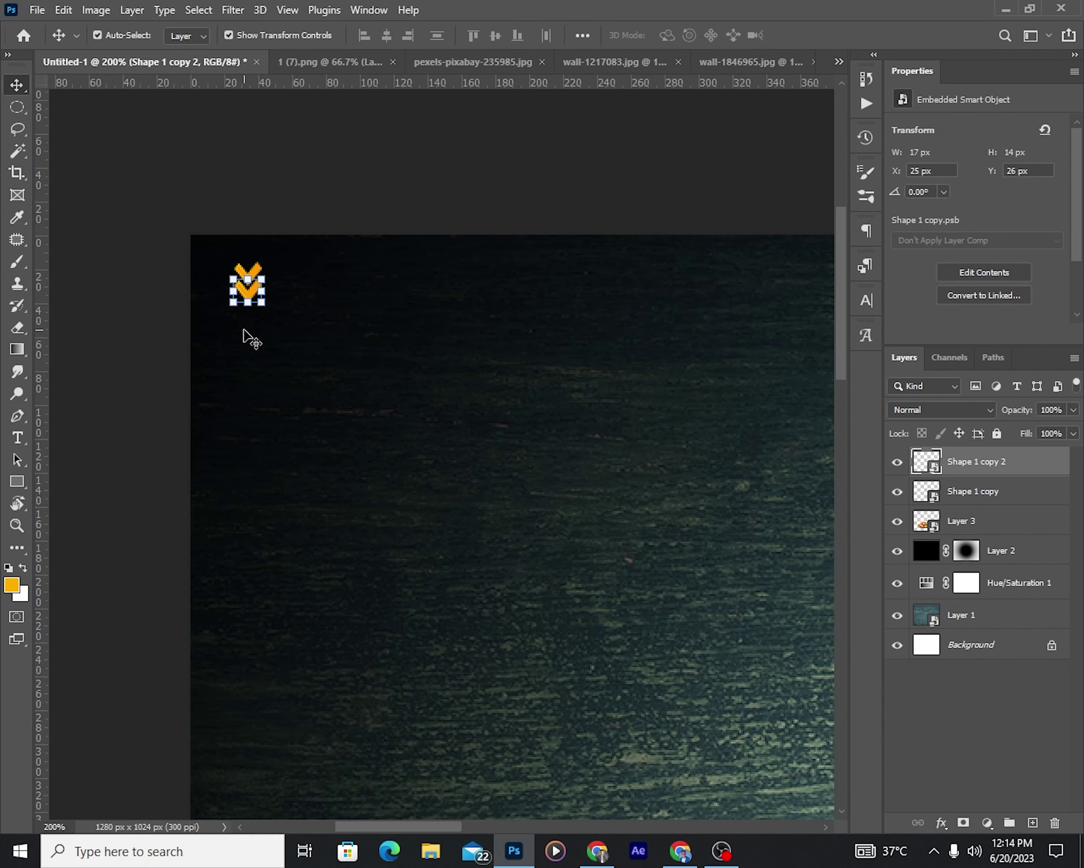
pyautogui.moveTo(244, 330); pyautogui.dragTo(193, 376)
pyautogui.keyDown('shift'); pyautogui.click(991, 555); pyautogui.keyUp('shift')
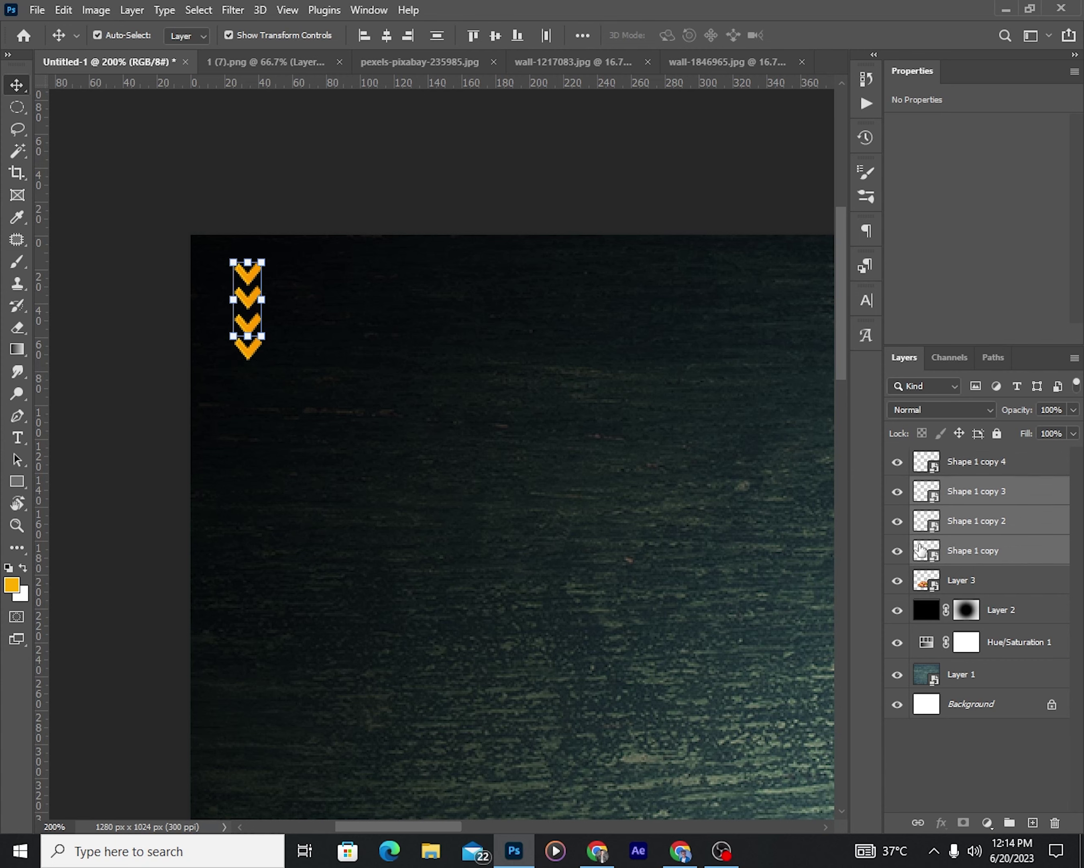
pyautogui.hotkey('ctrl', 'j')
pyautogui.hotkey('shift', 'Down')
pyautogui.hotkey('shift', 'Down')
pyautogui.hotkey('shift', 'Down')
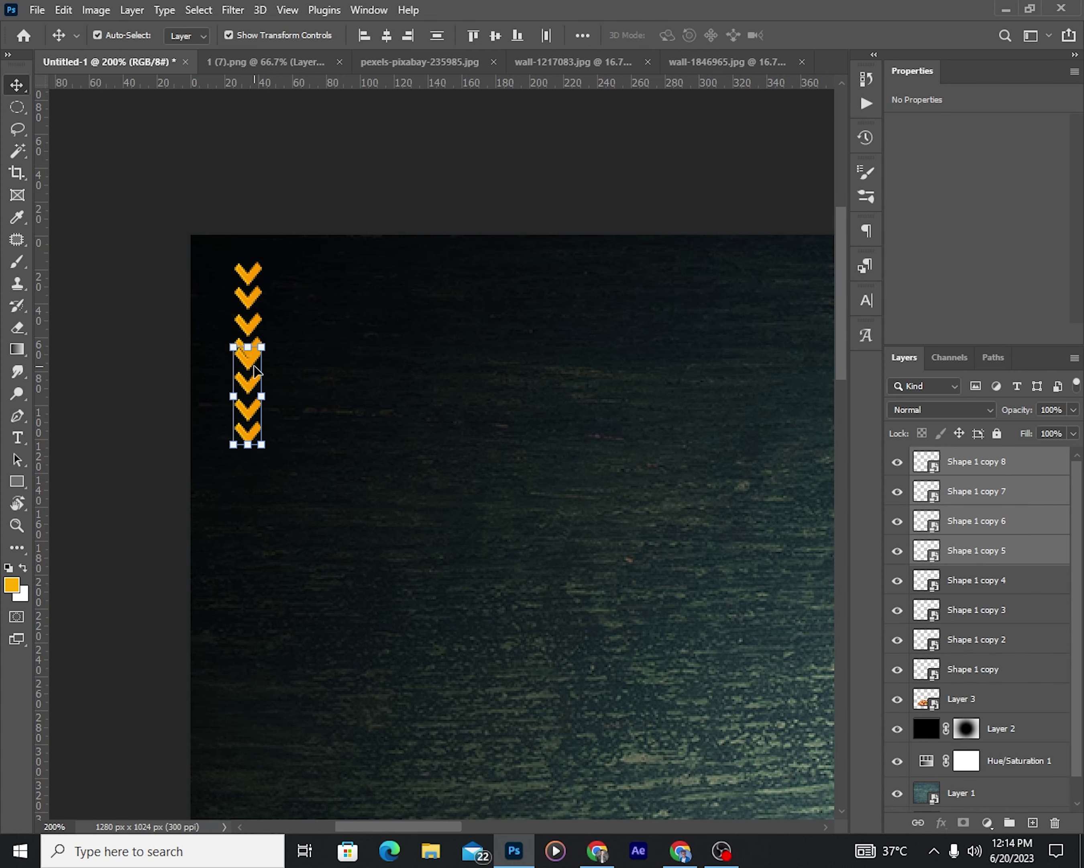
pyautogui.hotkey('shift', 'Down')
pyautogui.hotkey('shift', 'Down')
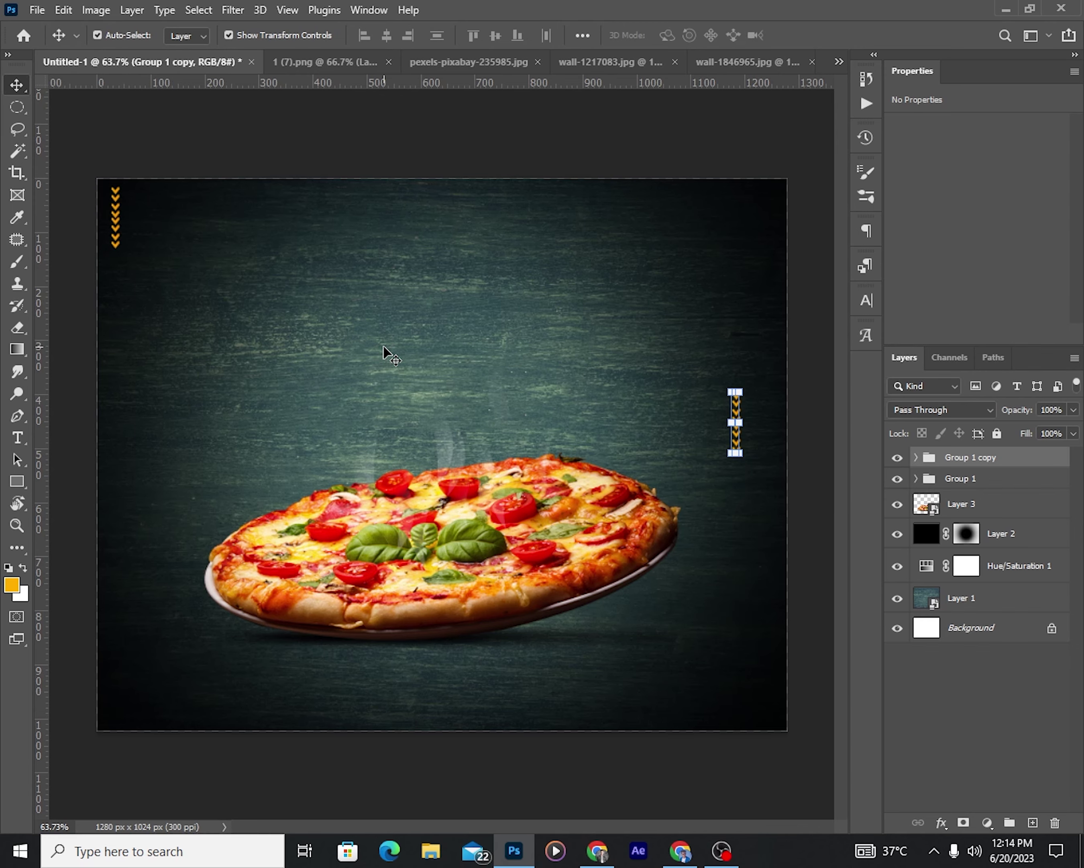
# Rotate the right-edge chevron column (Group 1 copy) 180° so it points up, then deselect.
pyautogui.scroll(3, 704, 387)
pyautogui.scroll(4, 322, 406)
pyautogui.moveTo(460, 223)
pyautogui.mouseDown()
pyautogui.moveTo(346, 698)
pyautogui.moveTo(365, 703)
pyautogui.mouseUp()
pyautogui.press('Return')
pyautogui.scroll(-5, 385, 534)
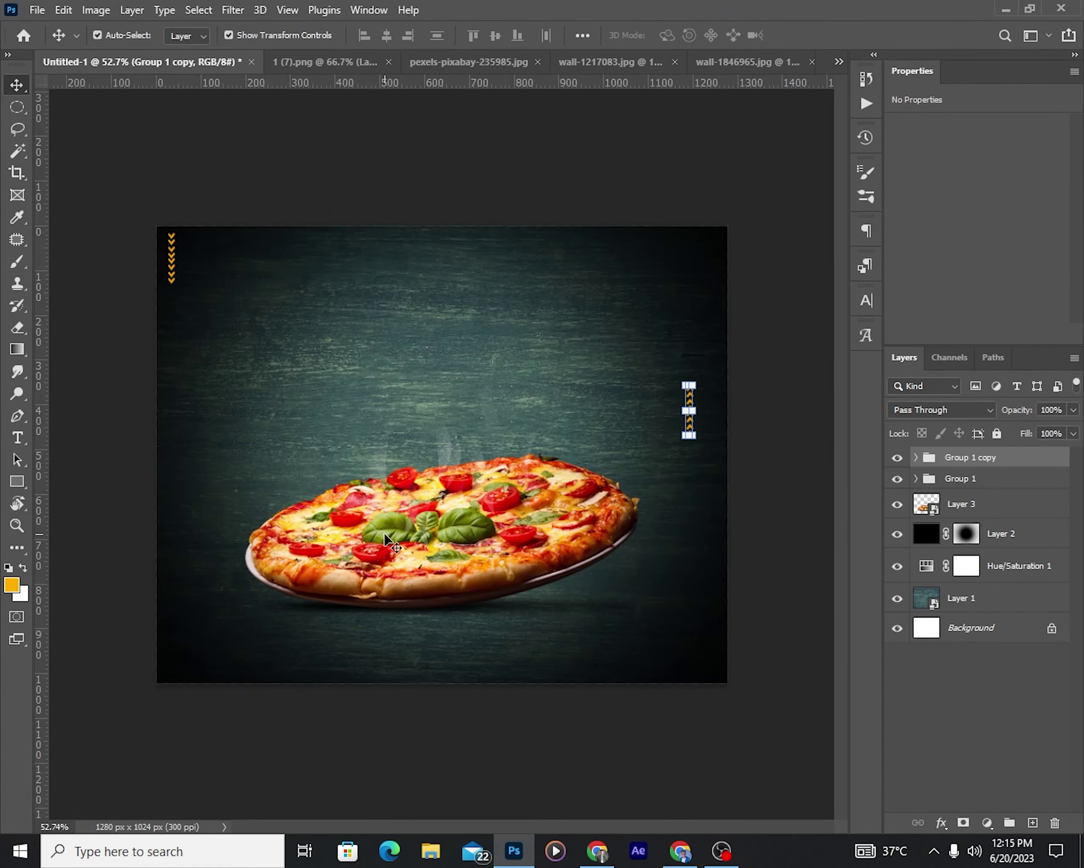
pyautogui.click(456, 122)
pyautogui.scroll(1, 431, 320)
pyautogui.scroll(1, 709, 369)
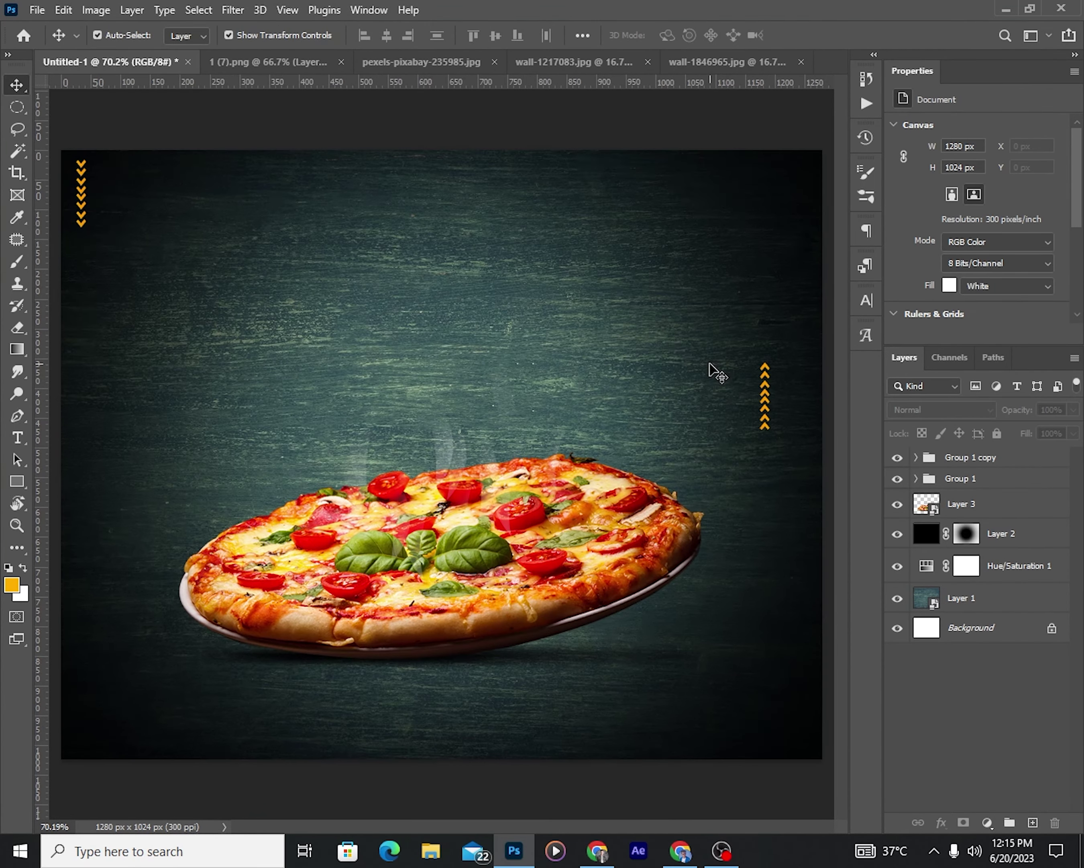
pyautogui.scroll(1, 746, 304)
pyautogui.scroll(-2, 660, 264)
# Type the 'Delicious' headline above the pizza and adjust its character settings.
pyautogui.press('t')
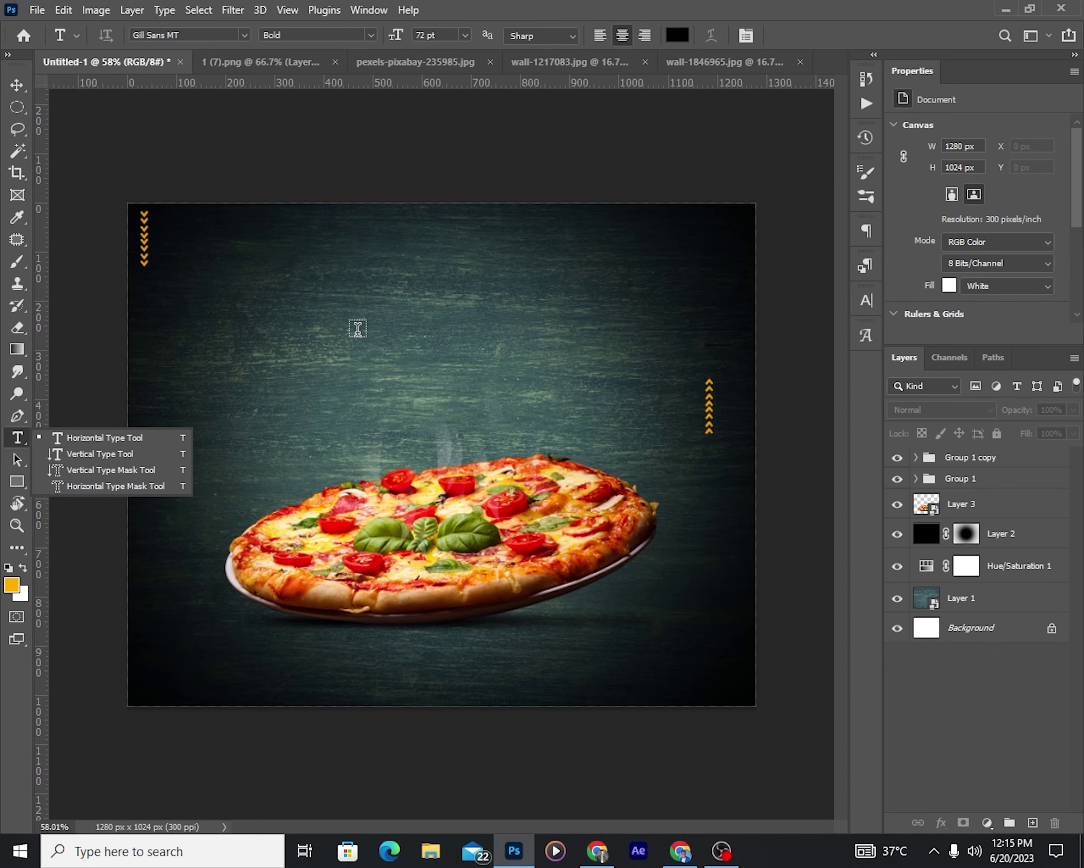
pyautogui.click(357, 324)
pyautogui.scroll(-2, 588, 354)
pyautogui.write('Del')
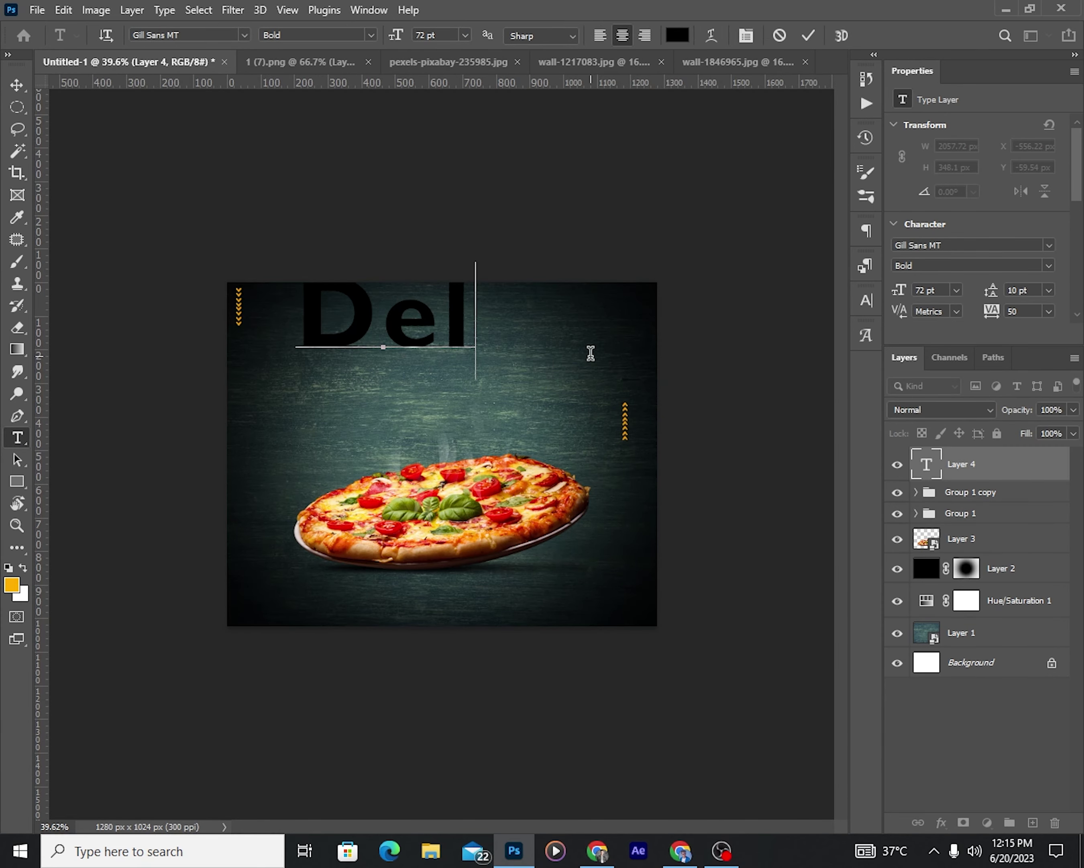
pyautogui.write('icious')
pyautogui.hotkey('ctrl', 'a')
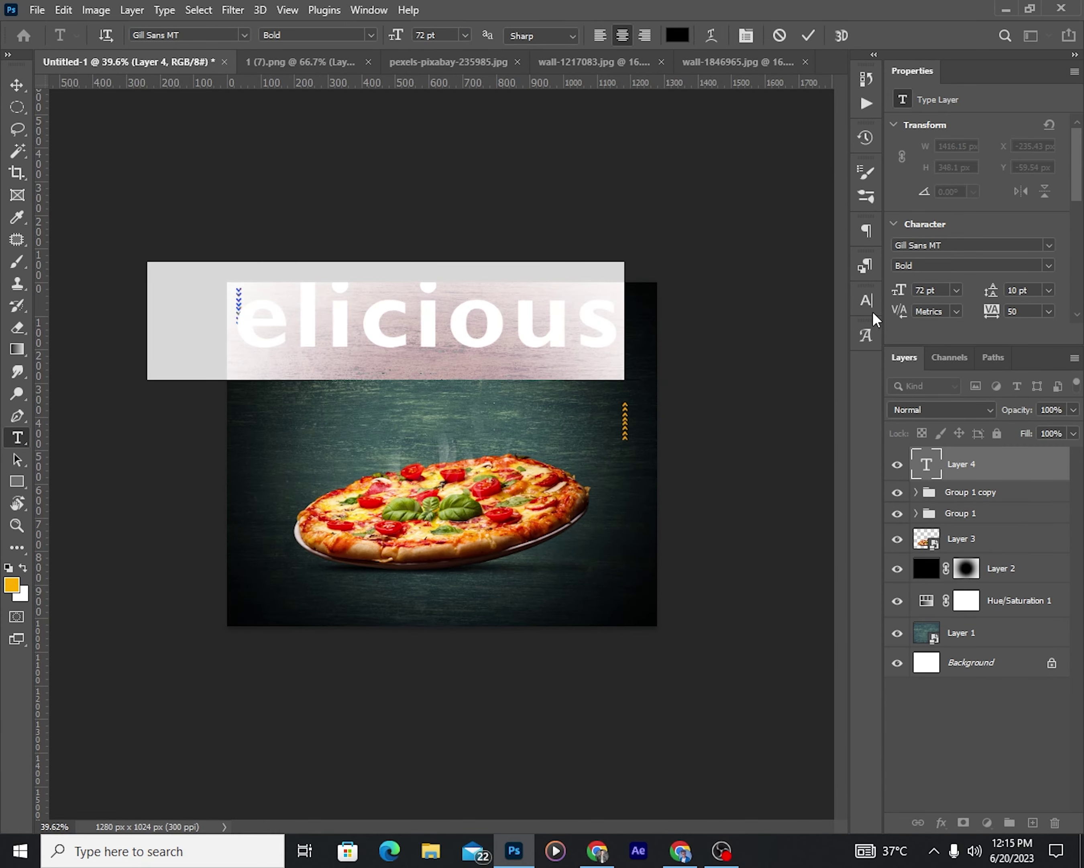
pyautogui.click(867, 302)
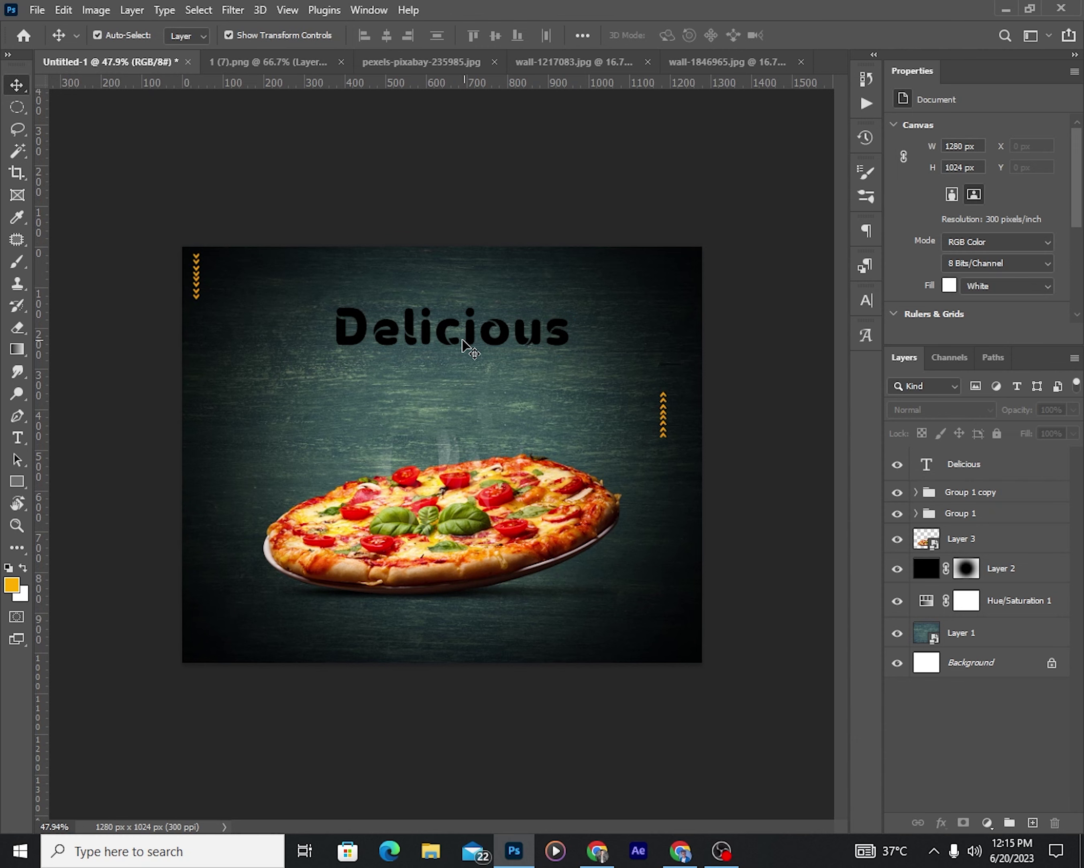
# Add a 'Pizza' line below it set in the American Captain font.
pyautogui.press('t')
pyautogui.click(394, 435)
pyautogui.write('P')
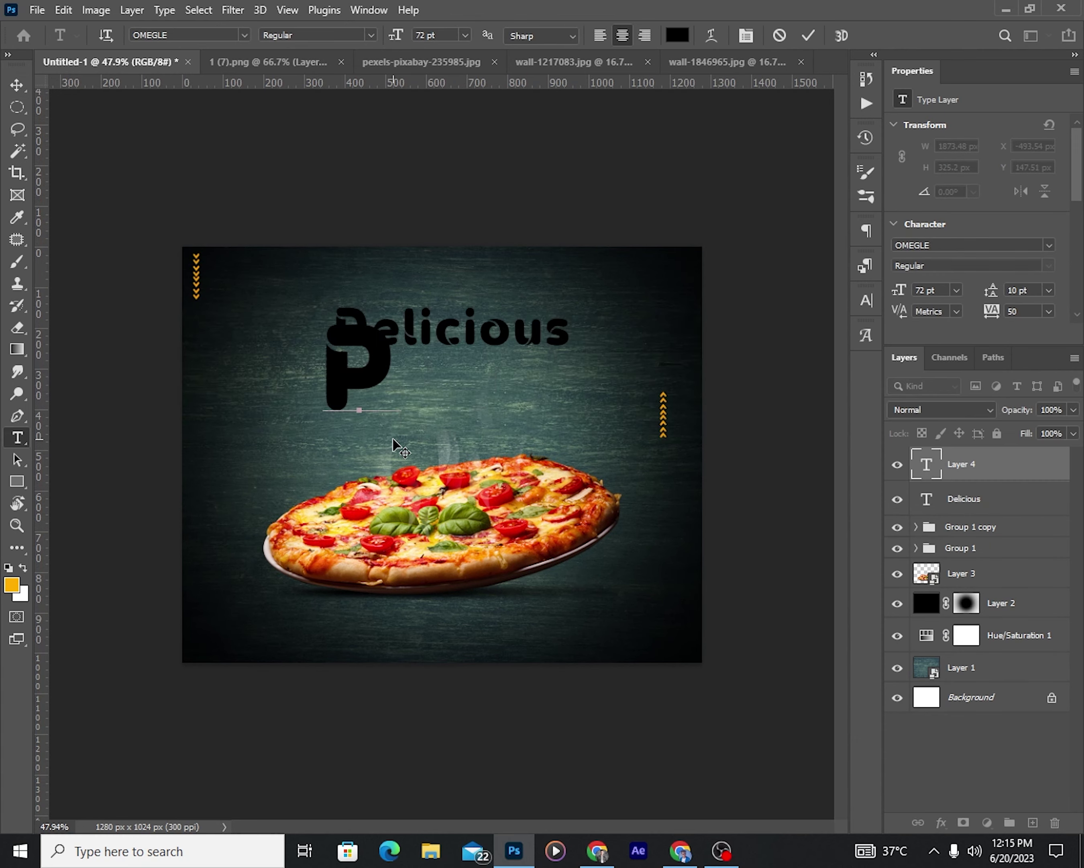
pyautogui.write('izza')
pyautogui.hotkey('ctrl', 'a')
pyautogui.click(867, 335)
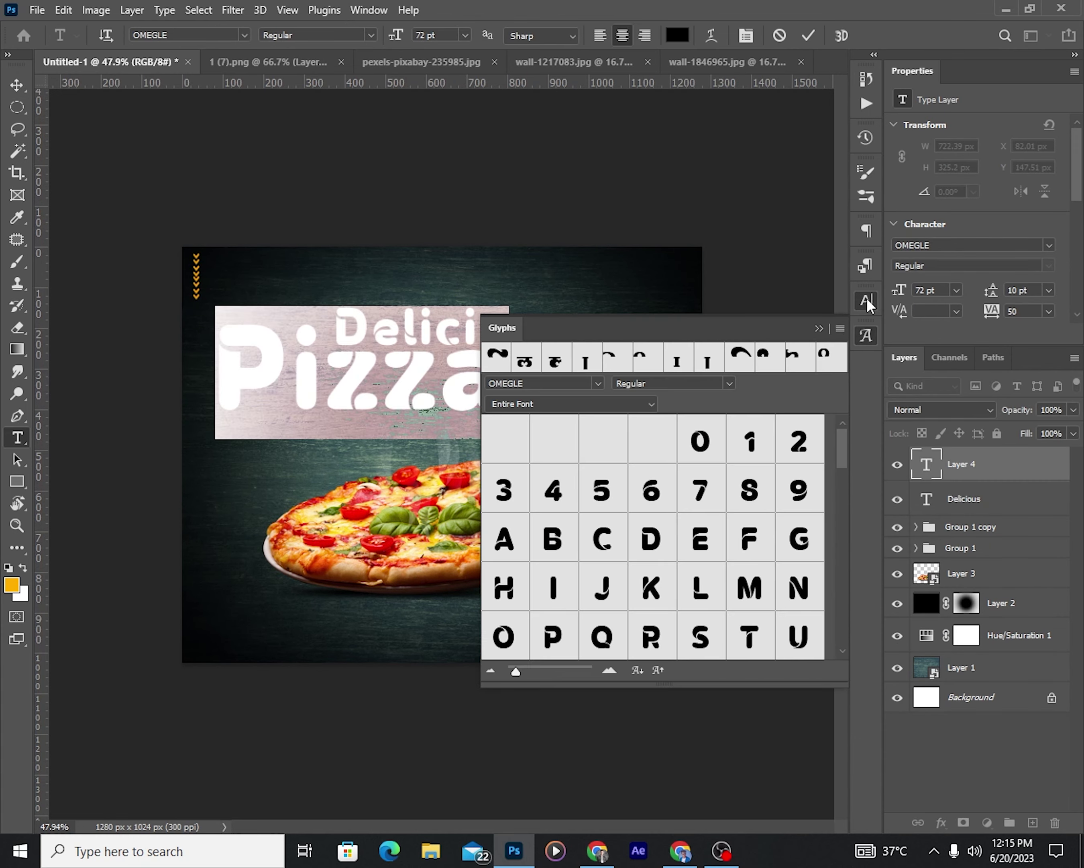
pyautogui.click(867, 300)
pyautogui.click(764, 326)
pyautogui.click(939, 463)
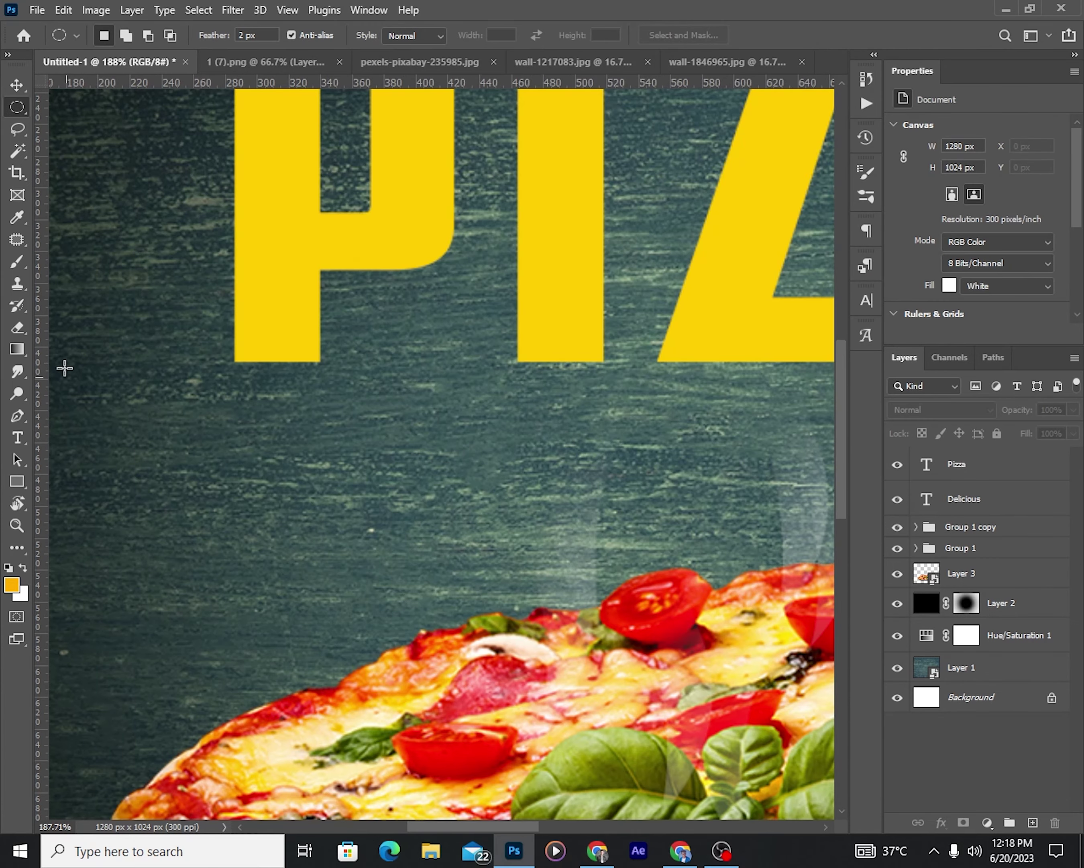
# Draw a small orange circle below the P with the Ellipse tool.
pyautogui.rightClick(17, 481)
pyautogui.click(87, 513)
pyautogui.click(190, 34)
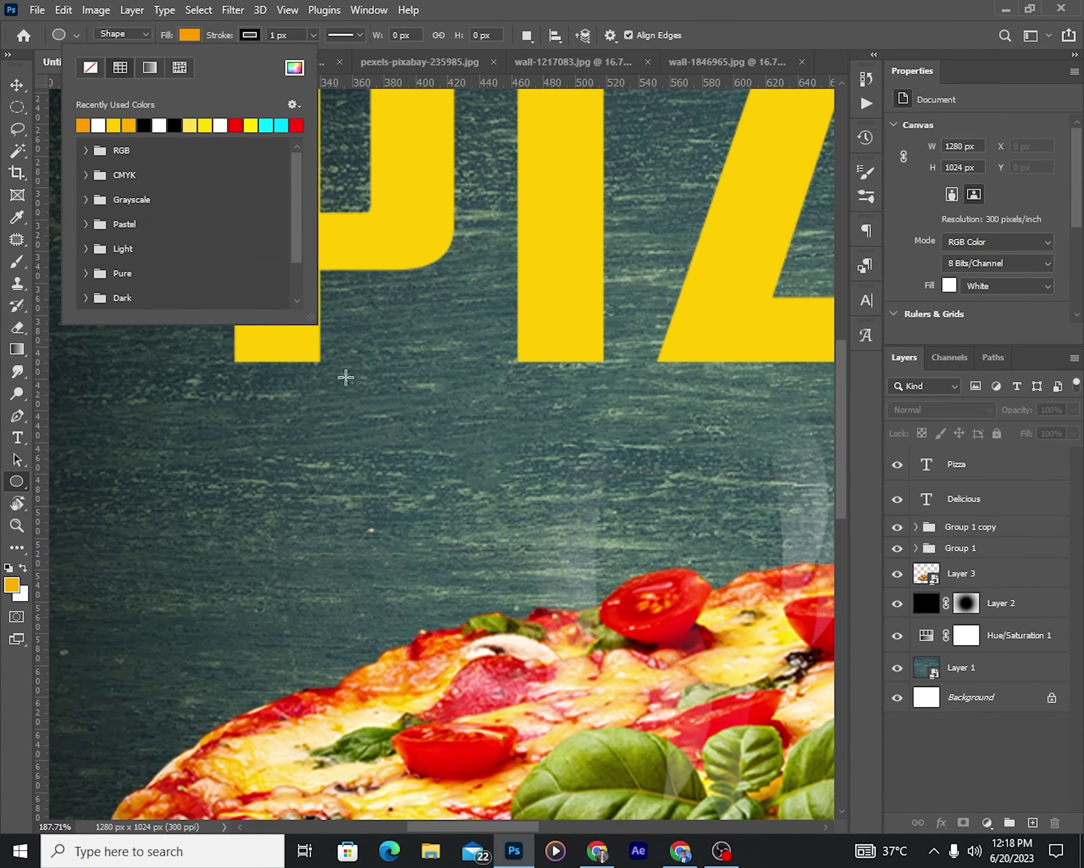
pyautogui.click(226, 433)
pyautogui.moveTo(246, 457)
pyautogui.mouseDown()
pyautogui.moveTo(299, 441)
pyautogui.moveTo(493, 441)
pyautogui.mouseUp()
pyautogui.press('v')
# Duplicate the circle into a row of seven dots and merge them.
pyautogui.scroll(5, 235, 445)
pyautogui.moveTo(492, 441); pyautogui.dragTo(621, 441)
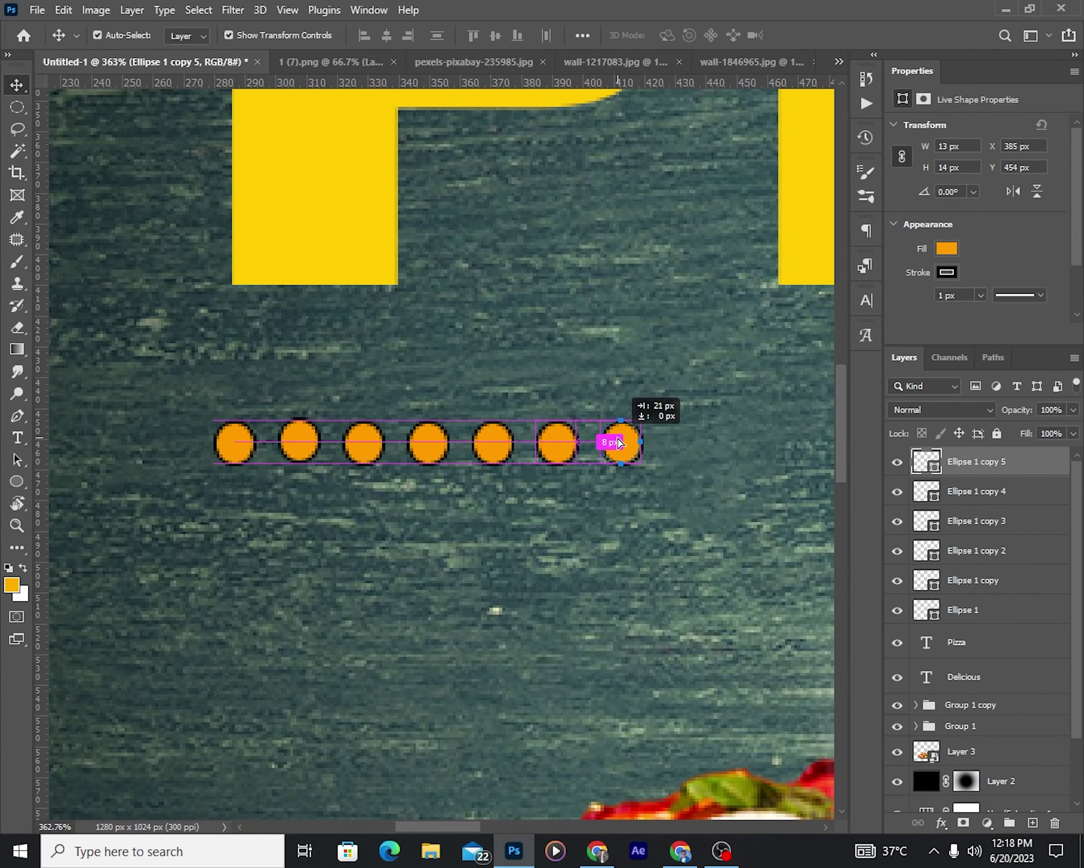
pyautogui.keyDown('shift'); pyautogui.click(1001, 609); pyautogui.keyUp('shift')
pyautogui.keyDown('shift'); pyautogui.click(965, 639); pyautogui.keyUp('shift')
pyautogui.rightClick(985, 513)
pyautogui.click(928, 543)
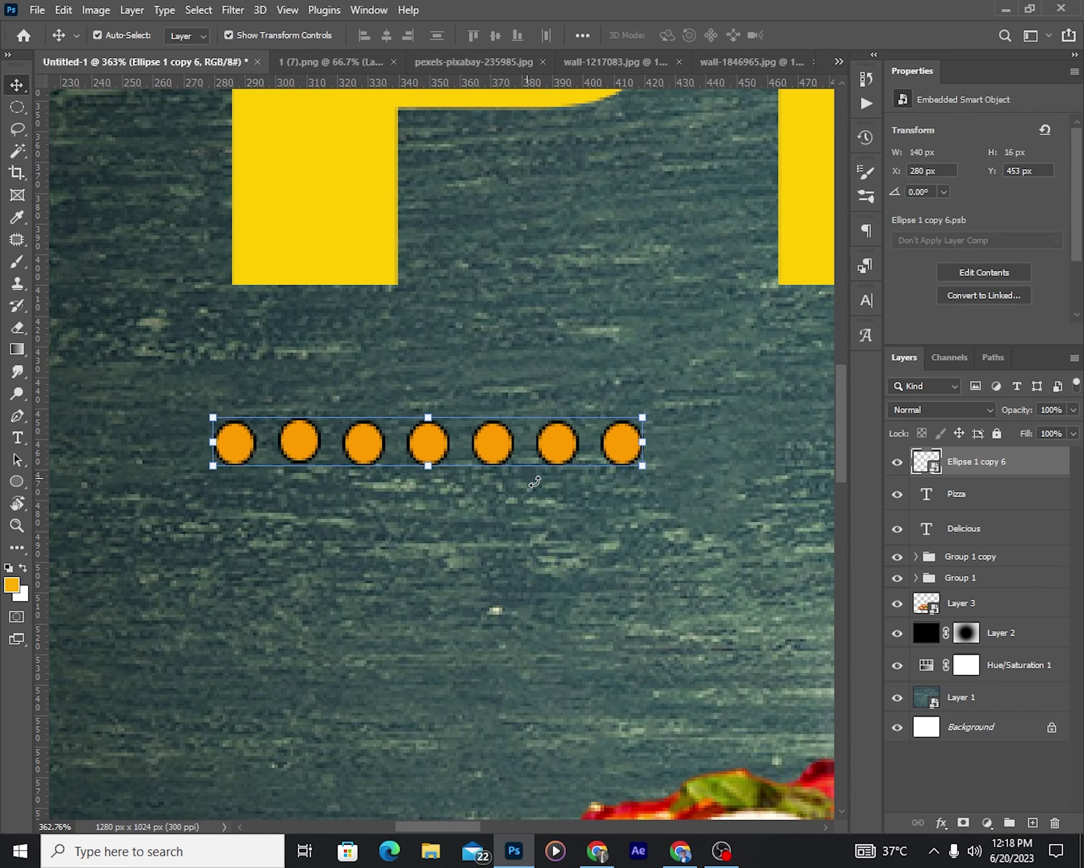
# Duplicate the dot row downward to make three rows beneath PIZZA.
pyautogui.moveTo(492, 441); pyautogui.dragTo(492, 510)
pyautogui.scroll(-5, 492, 510)
pyautogui.scroll(-3, 281, 394)
pyautogui.scroll(5, 300, 504)
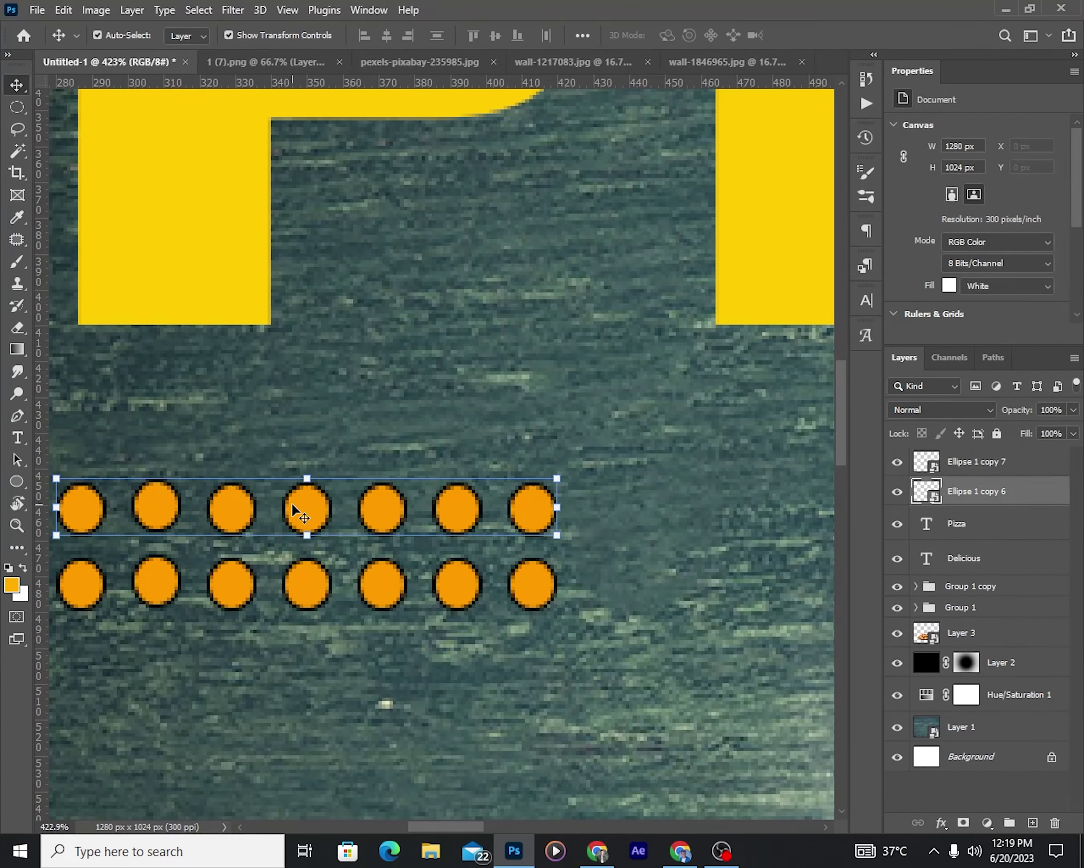
pyautogui.keyDown('shift'); pyautogui.click(300, 504); pyautogui.keyUp('shift')
pyautogui.hotkey('ctrl', 't')
pyautogui.scroll(-3, 348, 548)
pyautogui.press('Return')
pyautogui.click(369, 467)
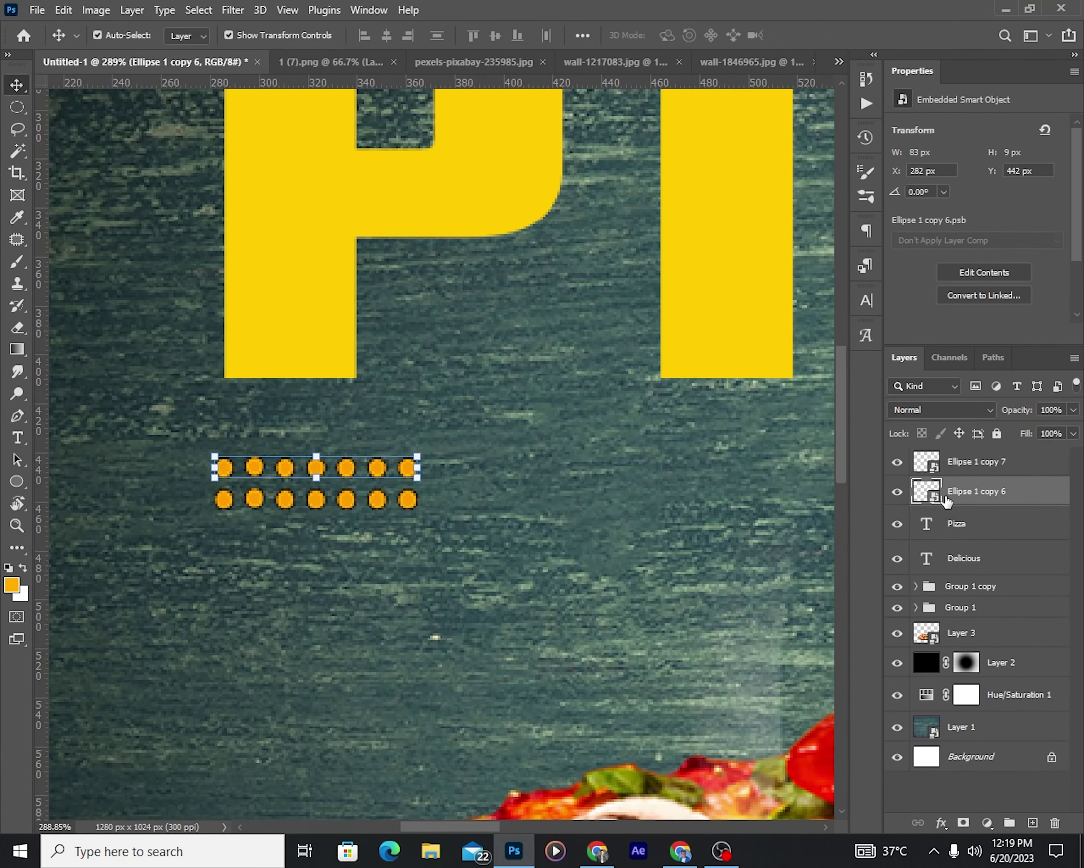
pyautogui.moveTo(369, 487); pyautogui.dragTo(368, 549)
# Select the three Ellipse copy layers and group them as Group 2.
pyautogui.scroll(-5, 278, 377)
pyautogui.scroll(5, 448, 492)
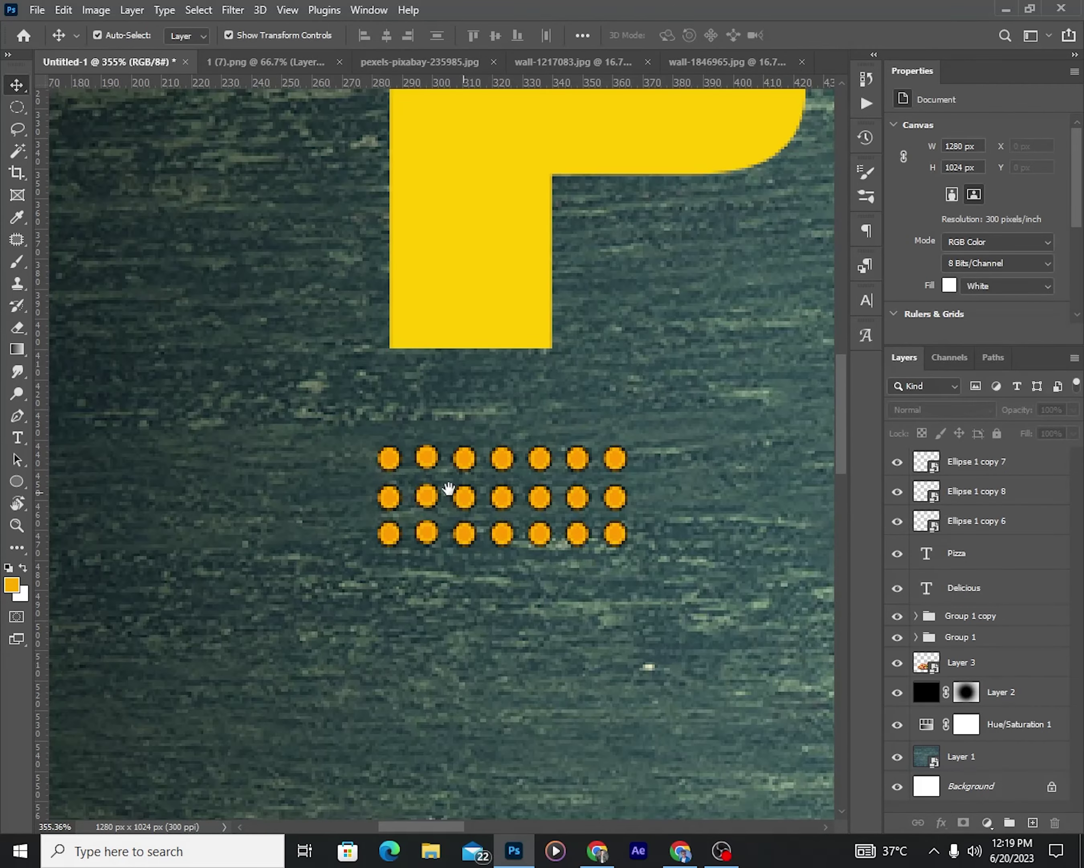
pyautogui.keyDown('shift'); pyautogui.click(1010, 521); pyautogui.keyUp('shift')
pyautogui.keyDown('shift'); pyautogui.click(1010, 461); pyautogui.keyUp('shift')
pyautogui.hotkey('ctrl', 'g')
pyautogui.scroll(-5, 393, 396)
# Add the tagline 'Don't Miss this Deal' below PIZZA in Amigos at 18 pt.
pyautogui.scroll(2, 394, 396)
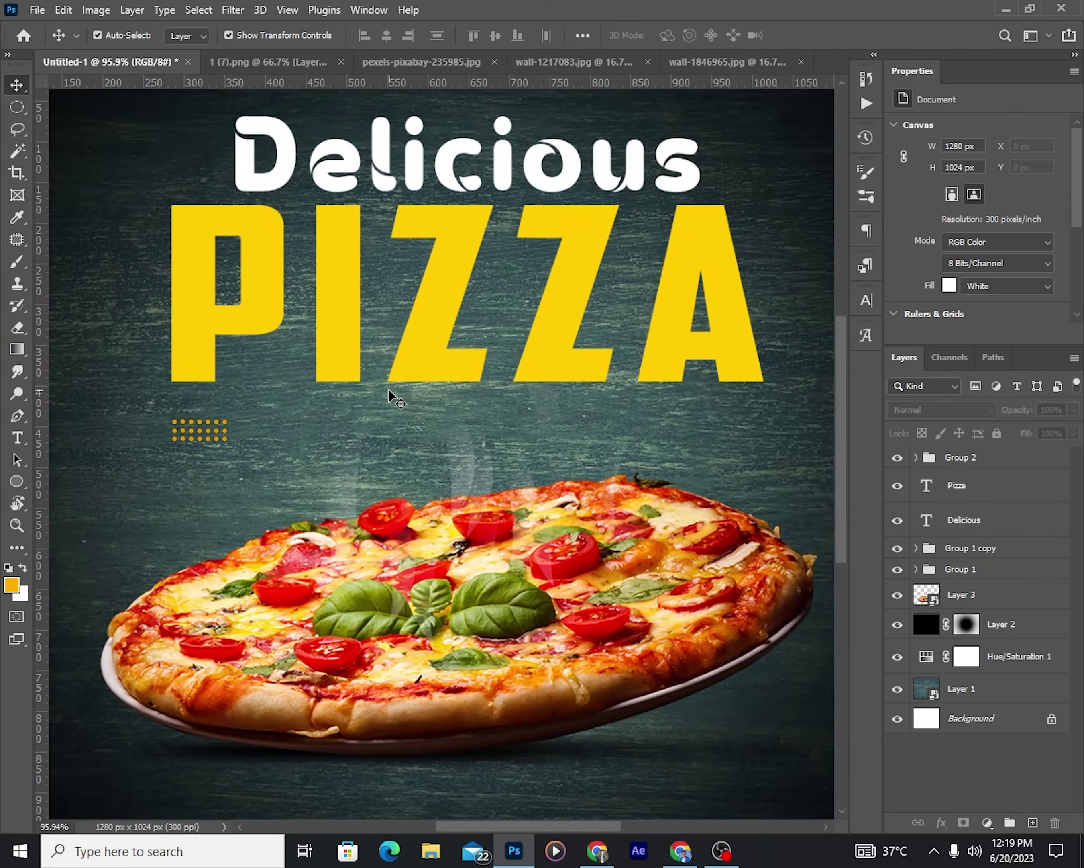
pyautogui.press('t')
pyautogui.hotkey('alt', '[')
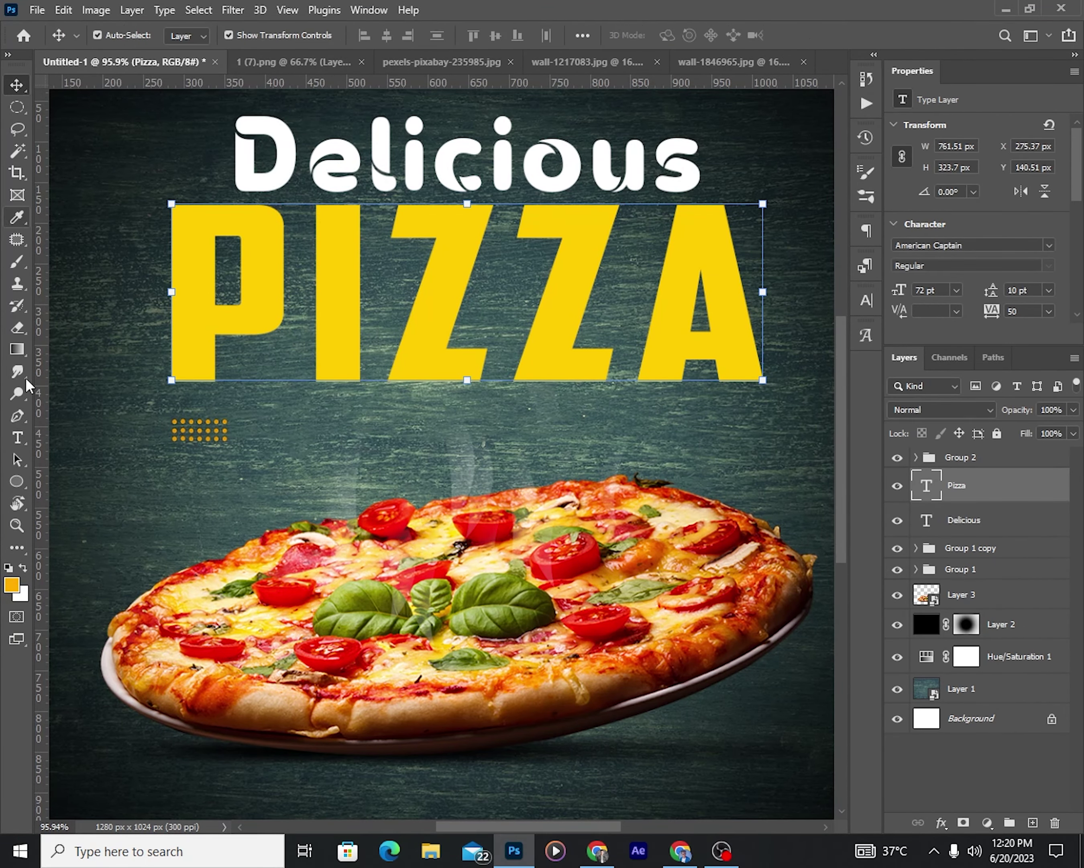
pyautogui.click(283, 490)
pyautogui.click(465, 35)
pyautogui.click(442, 163)
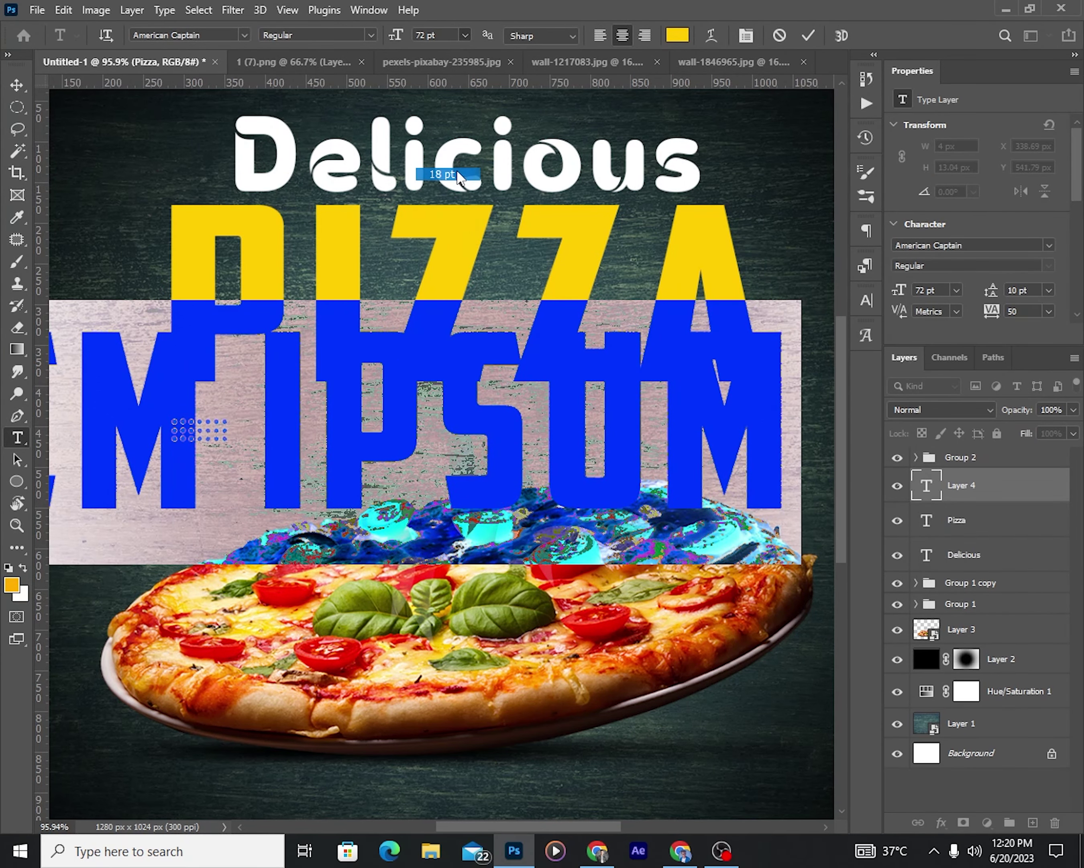
pyautogui.click(866, 299)
pyautogui.click(765, 325)
pyautogui.click(825, 473)
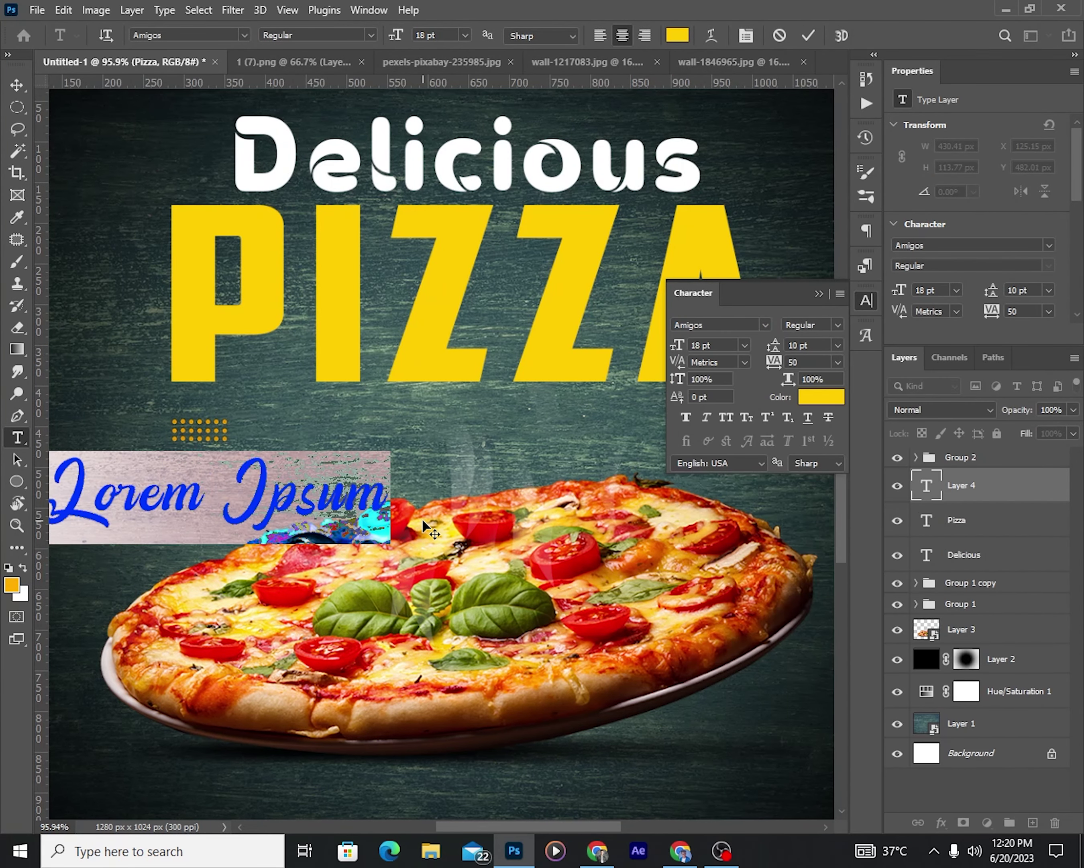
pyautogui.write("Don't Miss th")
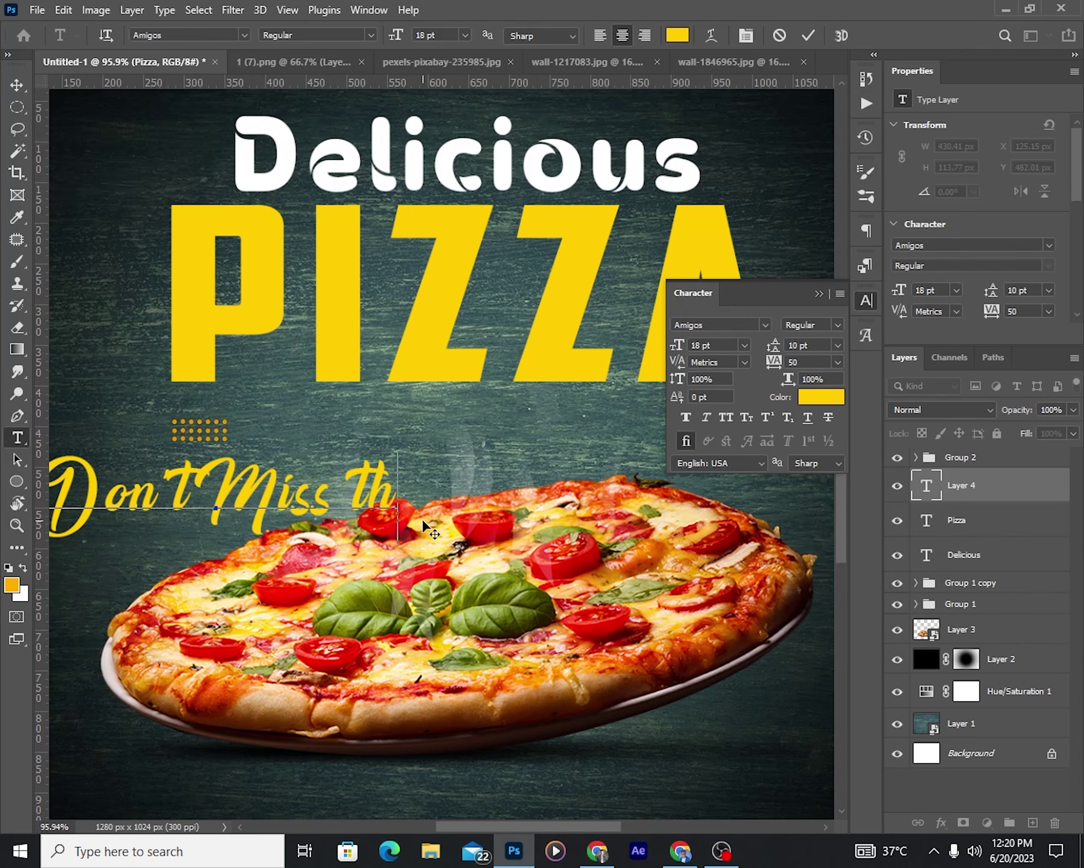
pyautogui.write('is Deal')
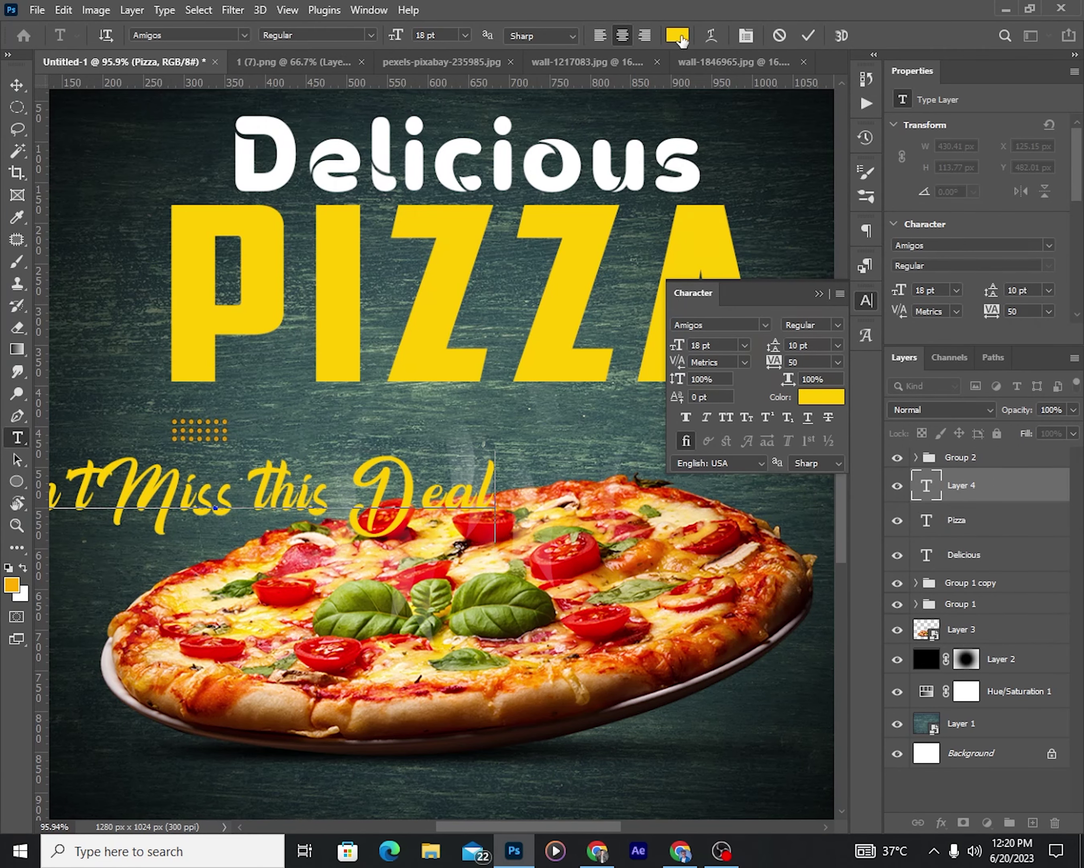
# Move the tagline up under the PIZZA headline and recolour it white.
pyautogui.click(677, 35)
pyautogui.click(1017, 219)
pyautogui.hotkey('ctrl', 'Return')
pyautogui.press('v')
pyautogui.hotkey('ctrl', '0')
pyautogui.moveTo(393, 475); pyautogui.dragTo(561, 442)
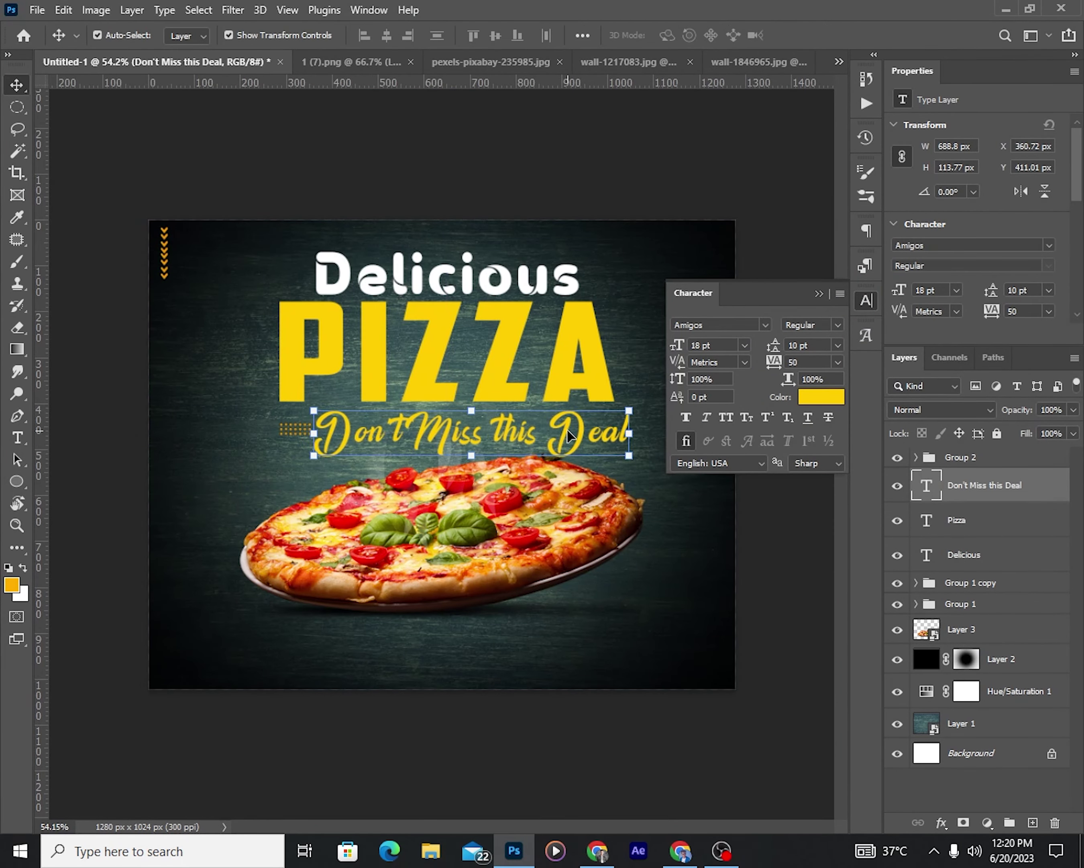
pyautogui.doubleClick(926, 486)
pyautogui.click(677, 35)
pyautogui.click(1017, 220)
pyautogui.hotkey('ctrl', 'Return')
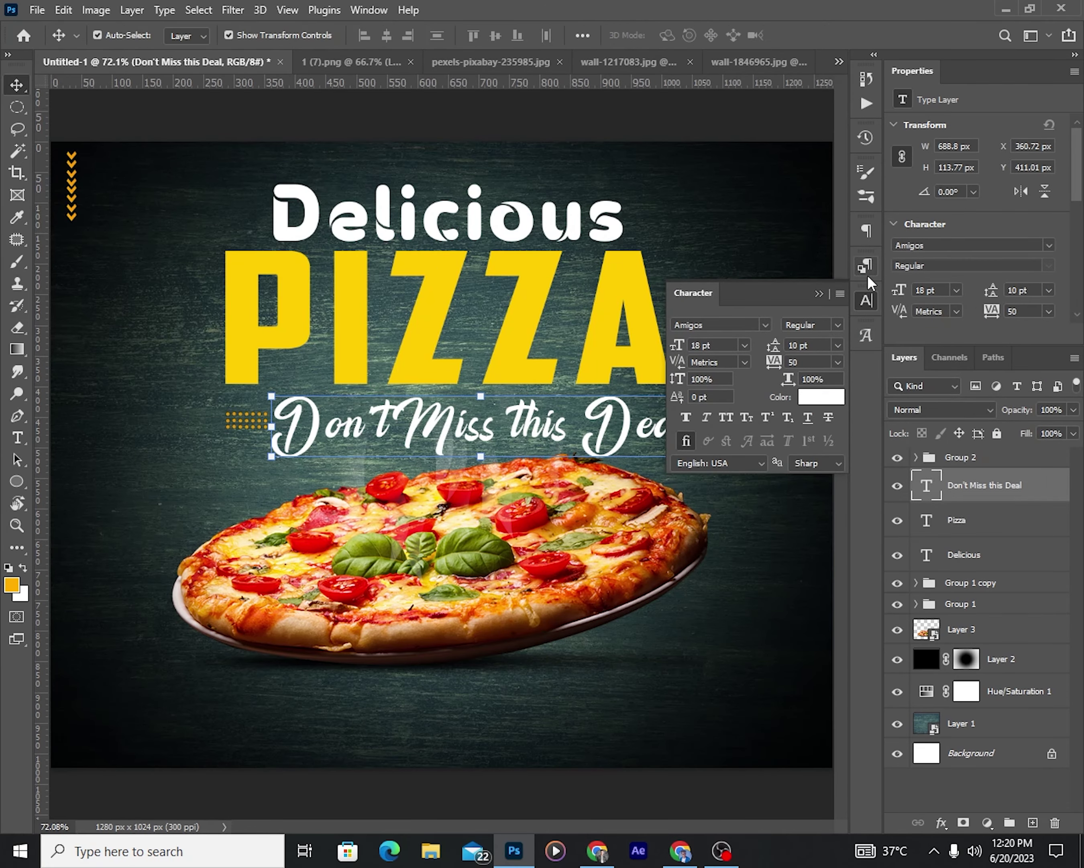
# Duplicate the orange dot grid Group 2 for the right side of the tagline.
pyautogui.click(866, 300)
pyautogui.scroll(2, 824, 305)
pyautogui.hotkey('ctrl', 'j')
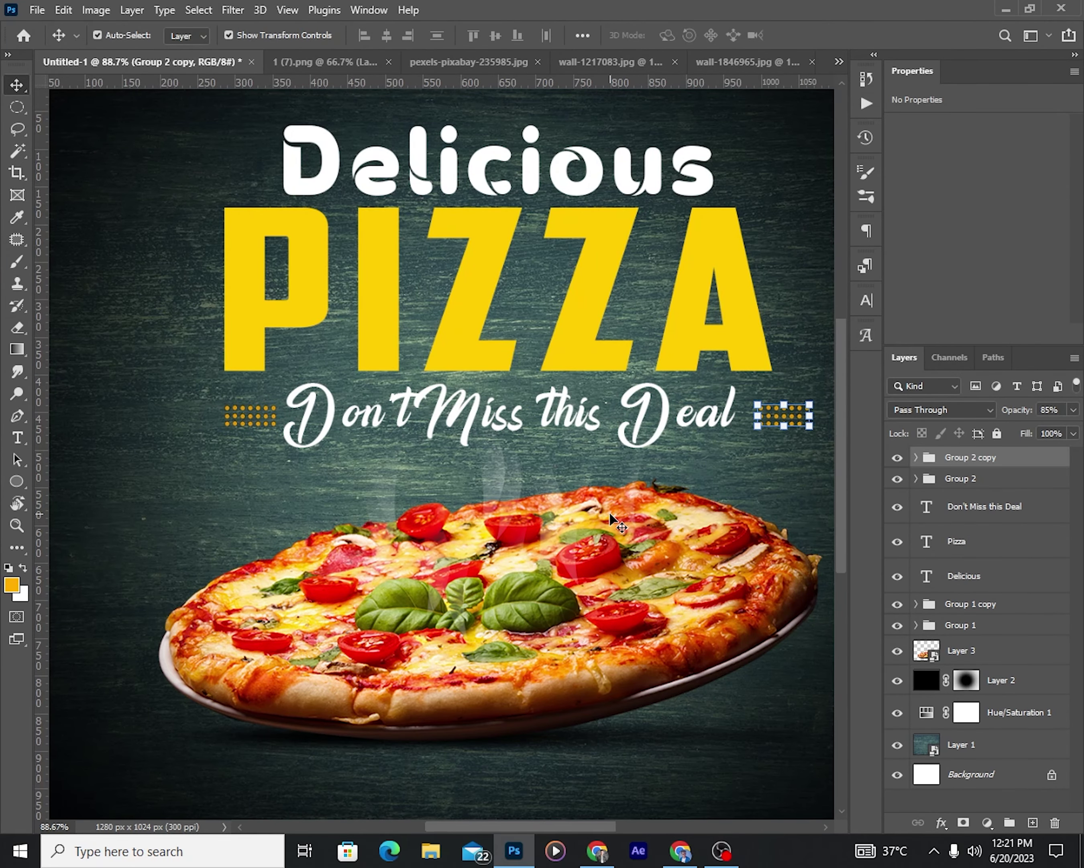
pyautogui.scroll(-3, 594, 523)
pyautogui.scroll(3, 528, 346)
# Trace a cloud-shaped badge with the Pen tool to the left of the tagline.
pyautogui.press('p')
pyautogui.scroll(2, 387, 407)
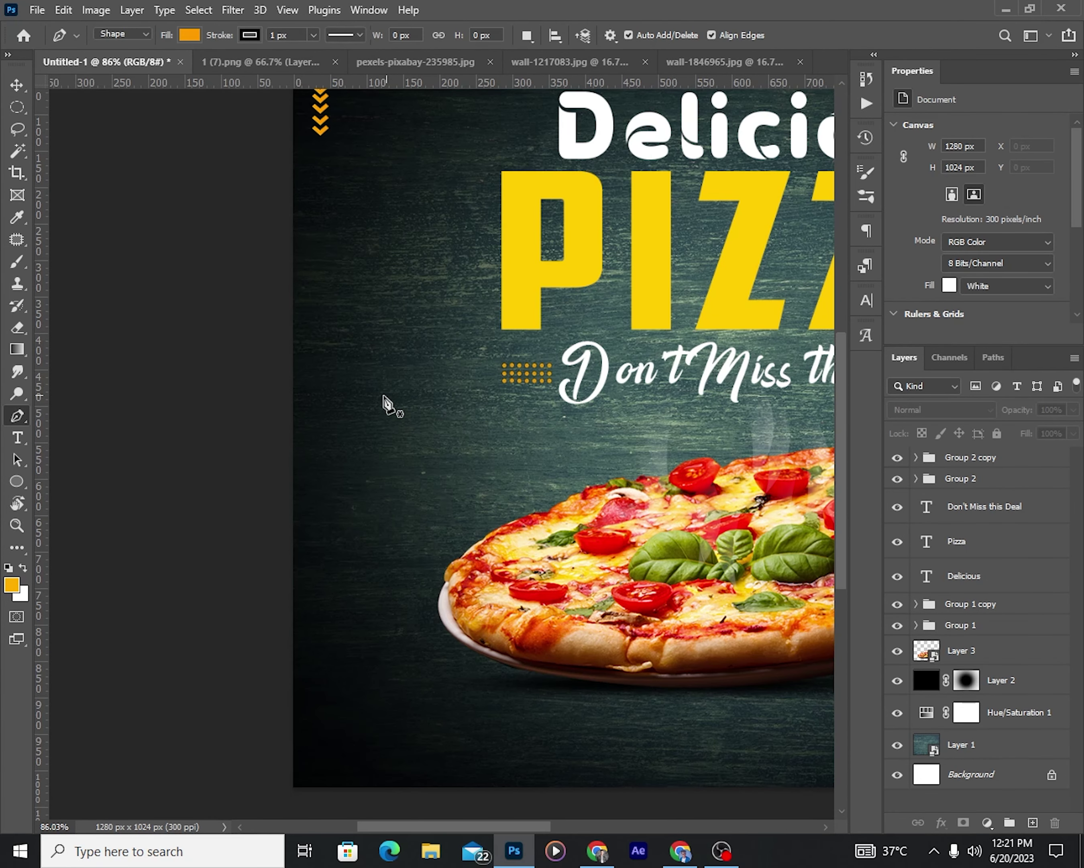
pyautogui.click(382, 396)
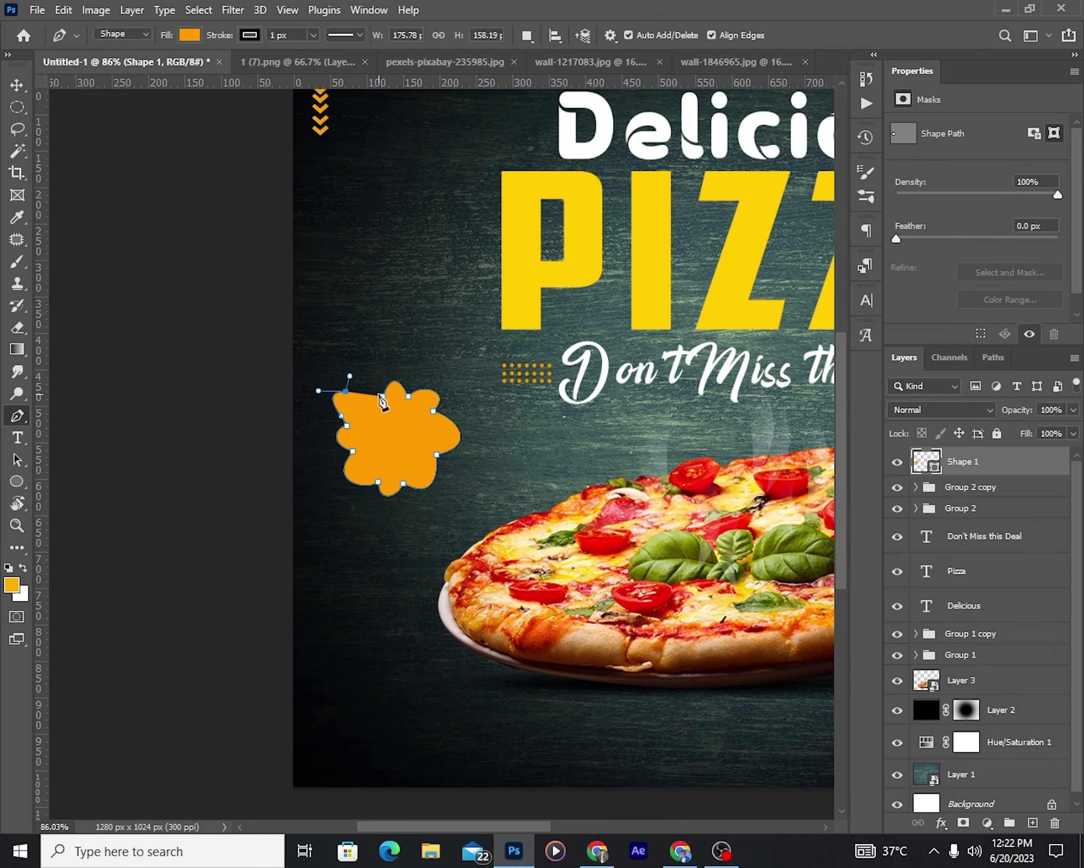
pyautogui.press('v')
pyautogui.scroll(1, 356, 229)
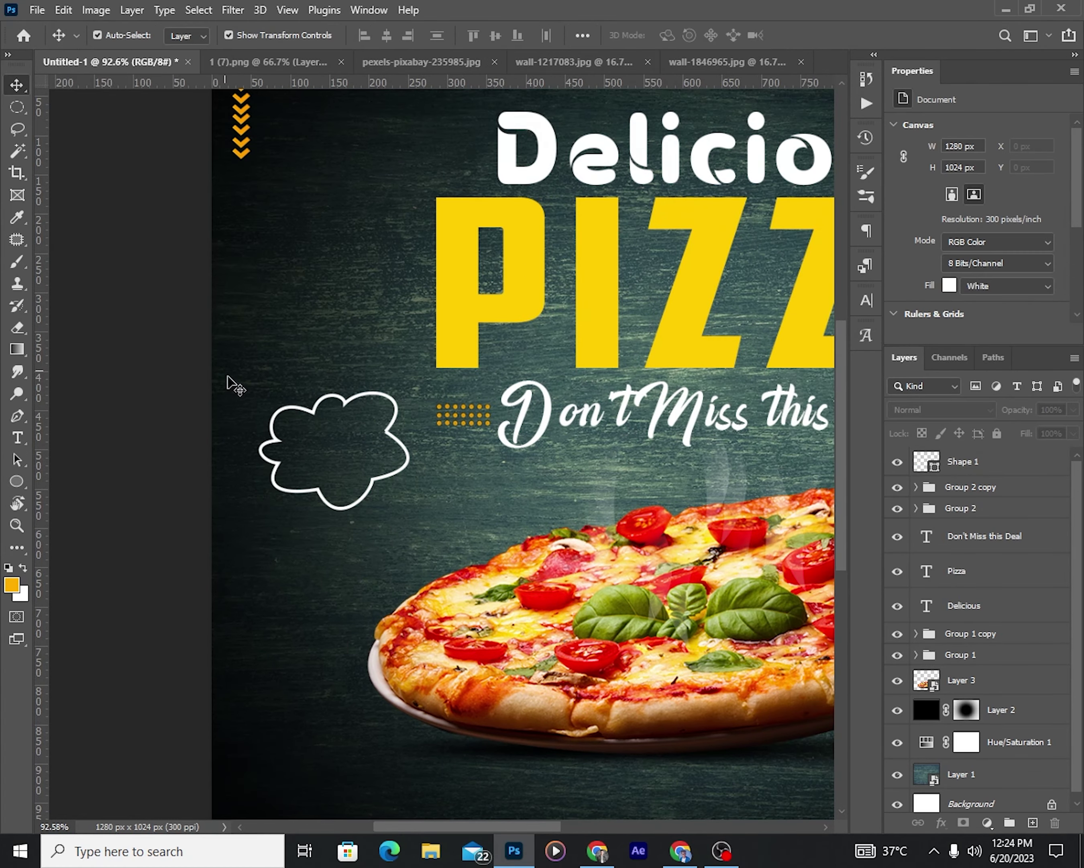
pyautogui.scroll(5, 401, 500)
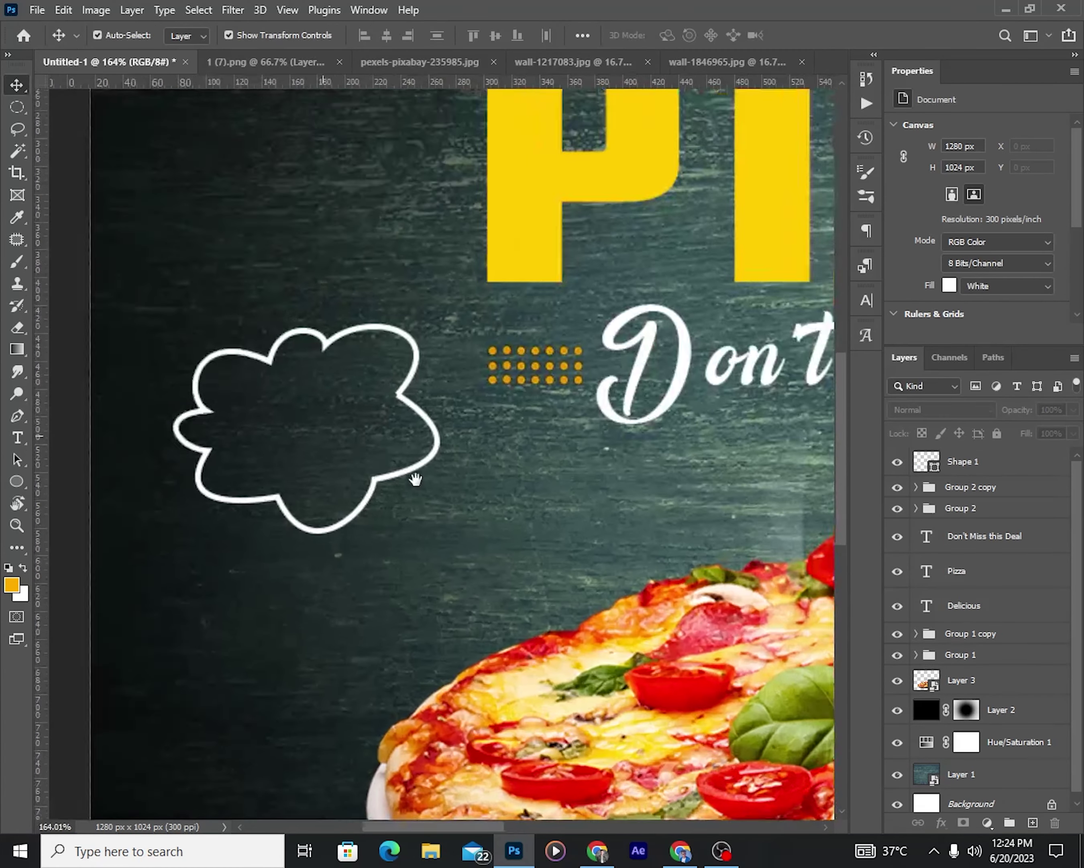
# Add an 11 pt 'UP TO' text layer and move it inside the cloud badge.
pyautogui.click(17, 437)
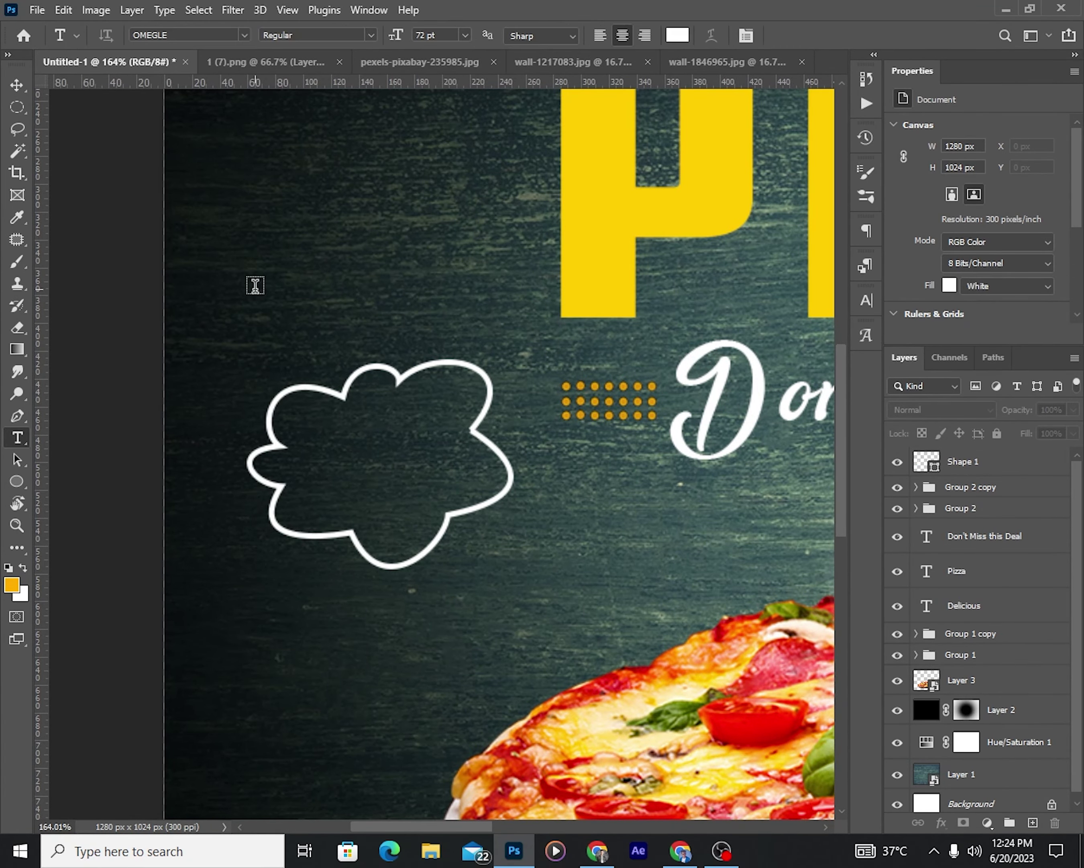
pyautogui.click(254, 284)
pyautogui.hotkey('ctrl', '0')
pyautogui.click(464, 35)
pyautogui.click(442, 130)
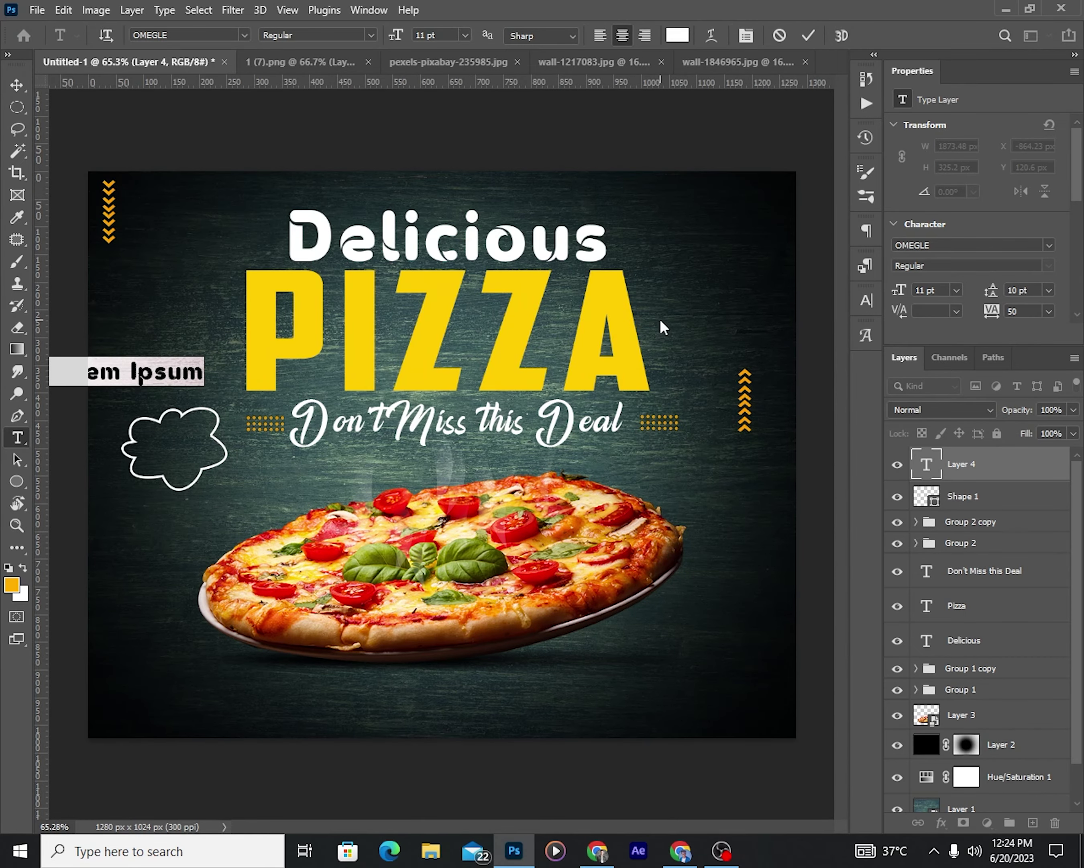
pyautogui.write('UP TO')
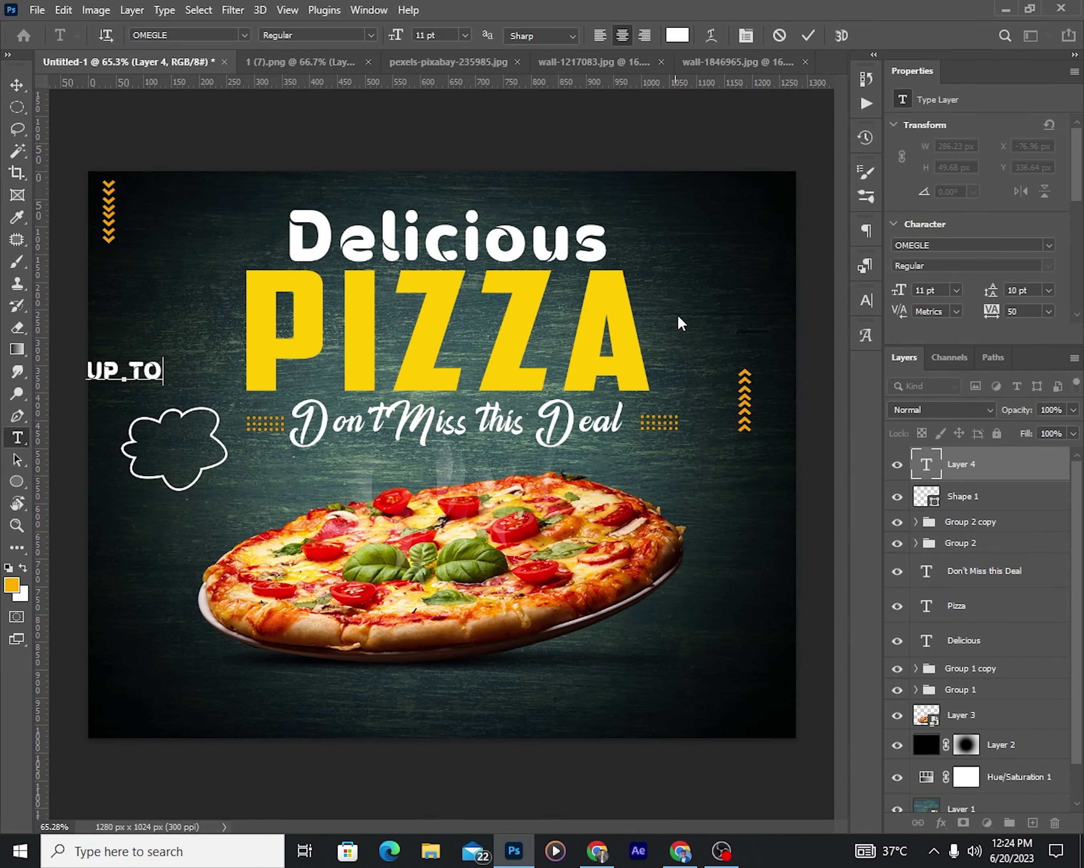
pyautogui.click(17, 84)
pyautogui.moveTo(148, 370); pyautogui.dragTo(193, 440)
# Commit the resized 50% text and make its percent sign superscript.
pyautogui.scroll(5, 343, 533)
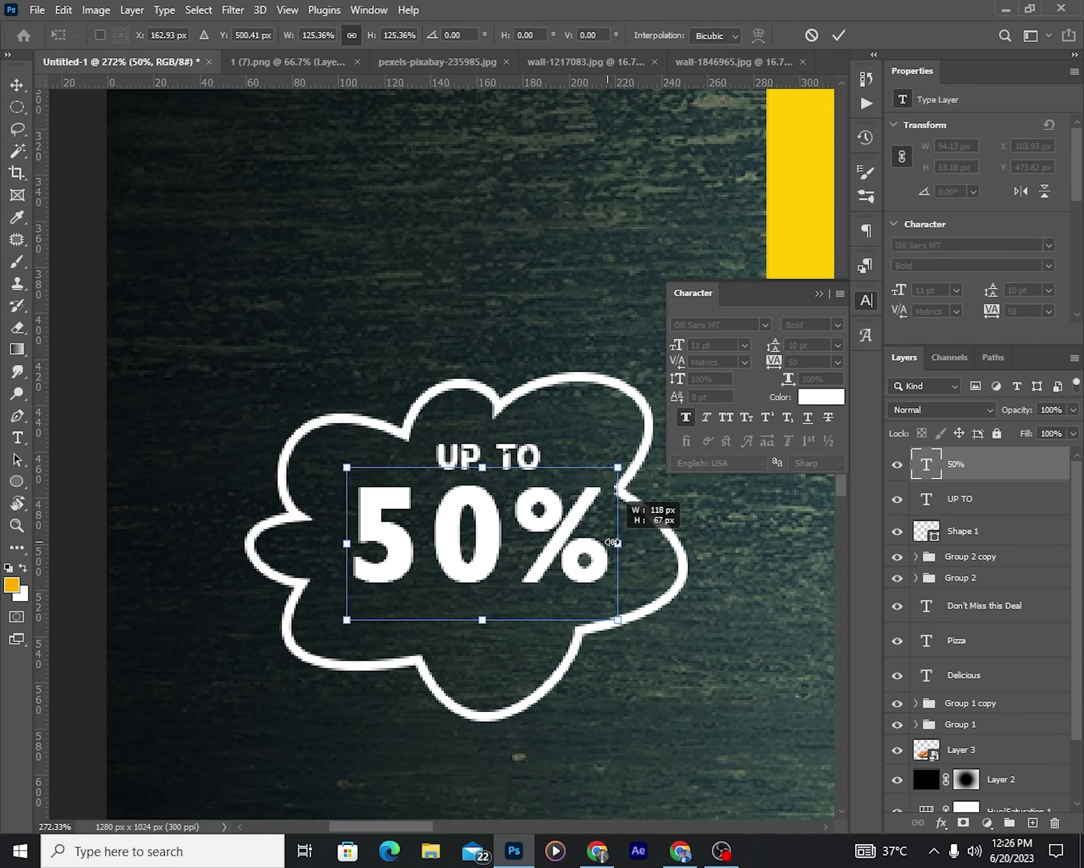
pyautogui.press('Return')
pyautogui.doubleClick(487, 543)
pyautogui.press('Right')
pyautogui.hotkey('shift', 'Left')
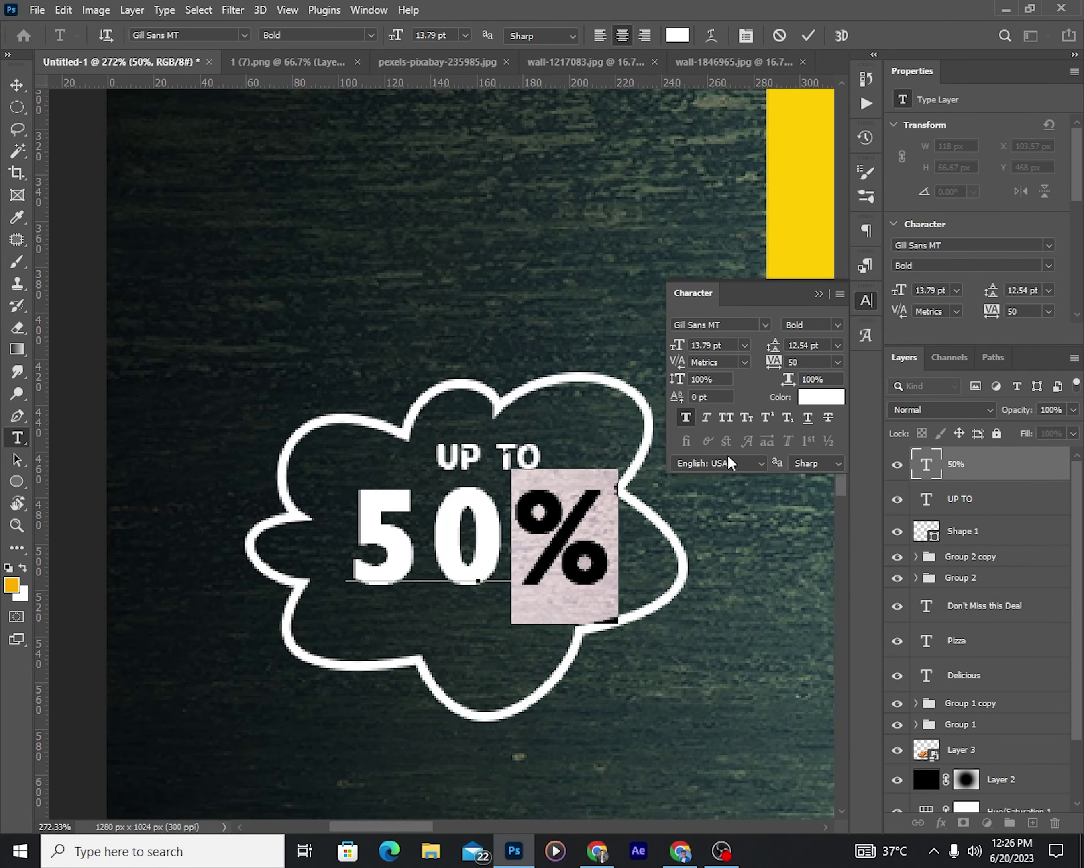
pyautogui.click(767, 417)
pyautogui.click(808, 34)
# Add the 'OFF' text layer and colour the 50% yellow.
pyautogui.click(386, 693)
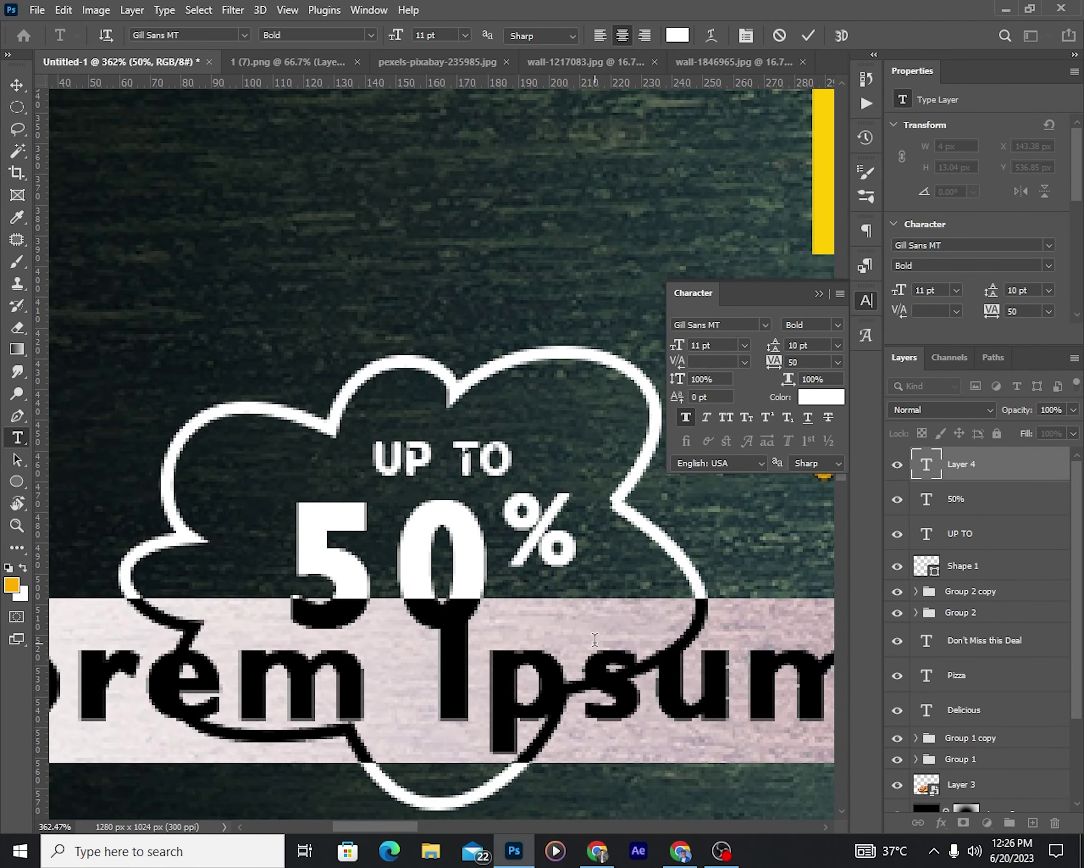
pyautogui.scroll(-2, 598, 635)
pyautogui.write('OFF')
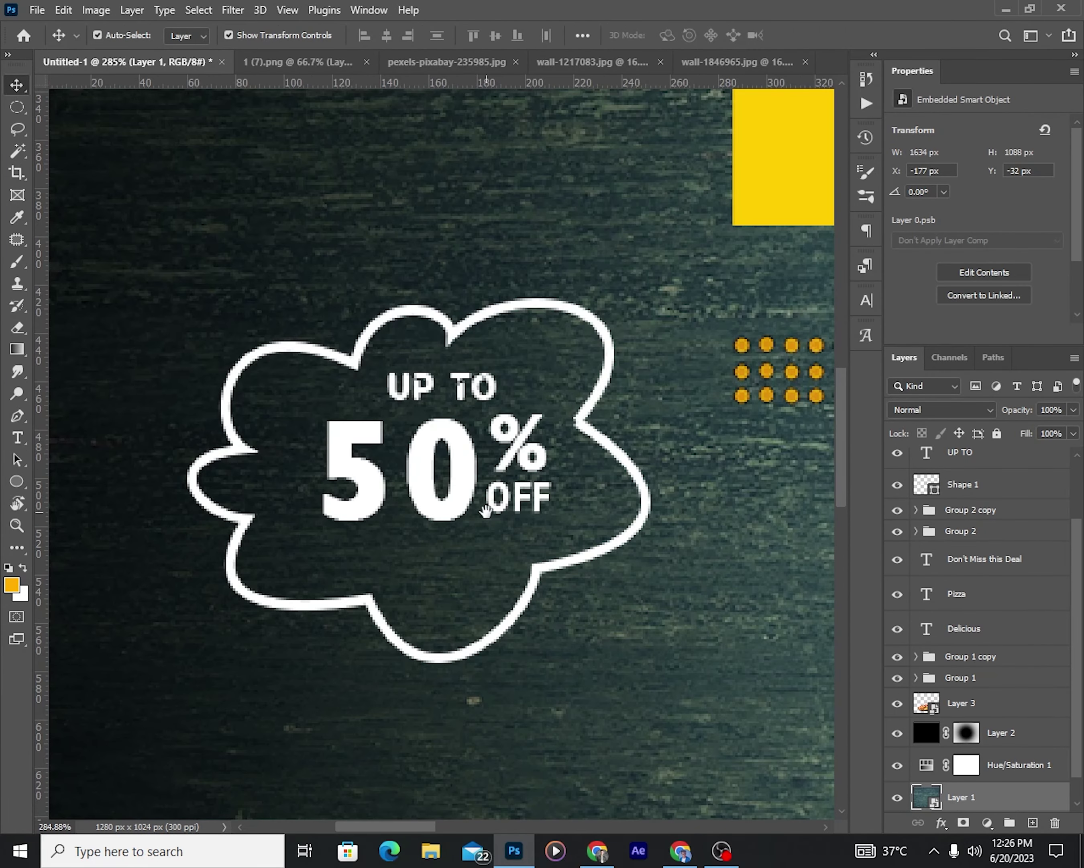
pyautogui.click(677, 35)
pyautogui.click(782, 132)
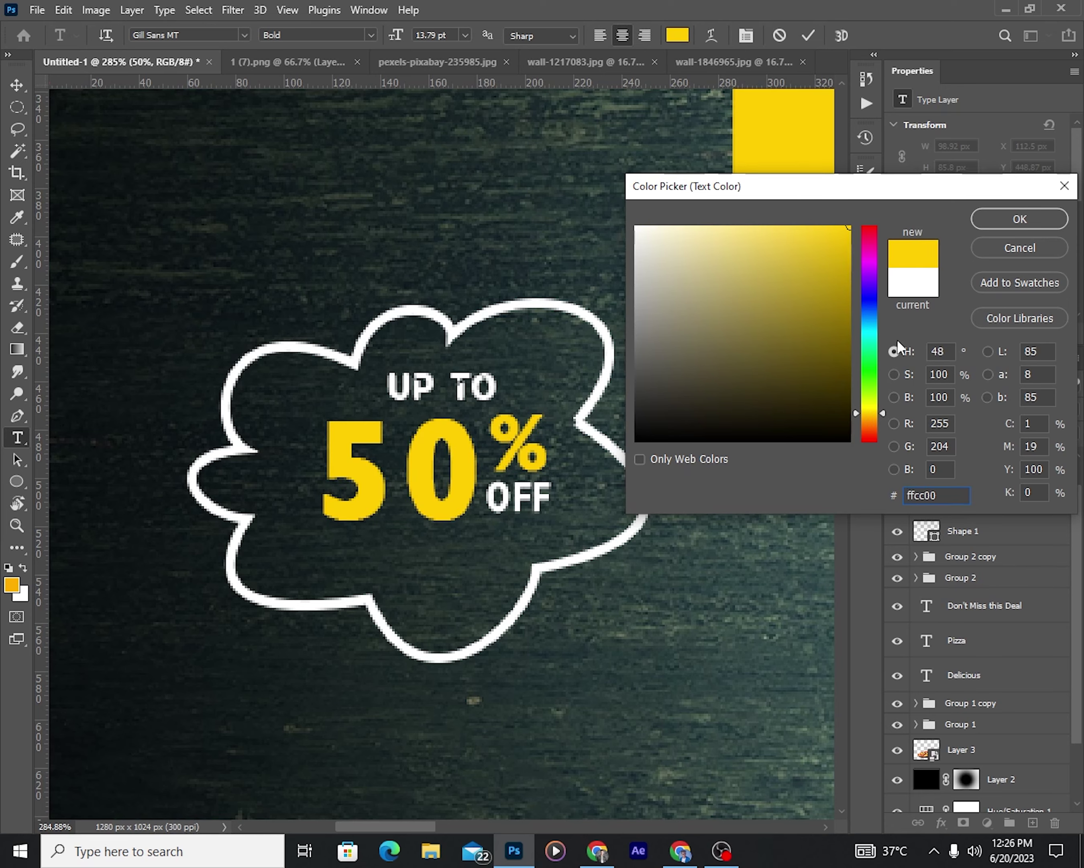
pyautogui.click(1018, 219)
pyautogui.hotkey('ctrl', 'Return')
# Select the cloud and badge text, then draw a small circle below the badge.
pyautogui.press('v')
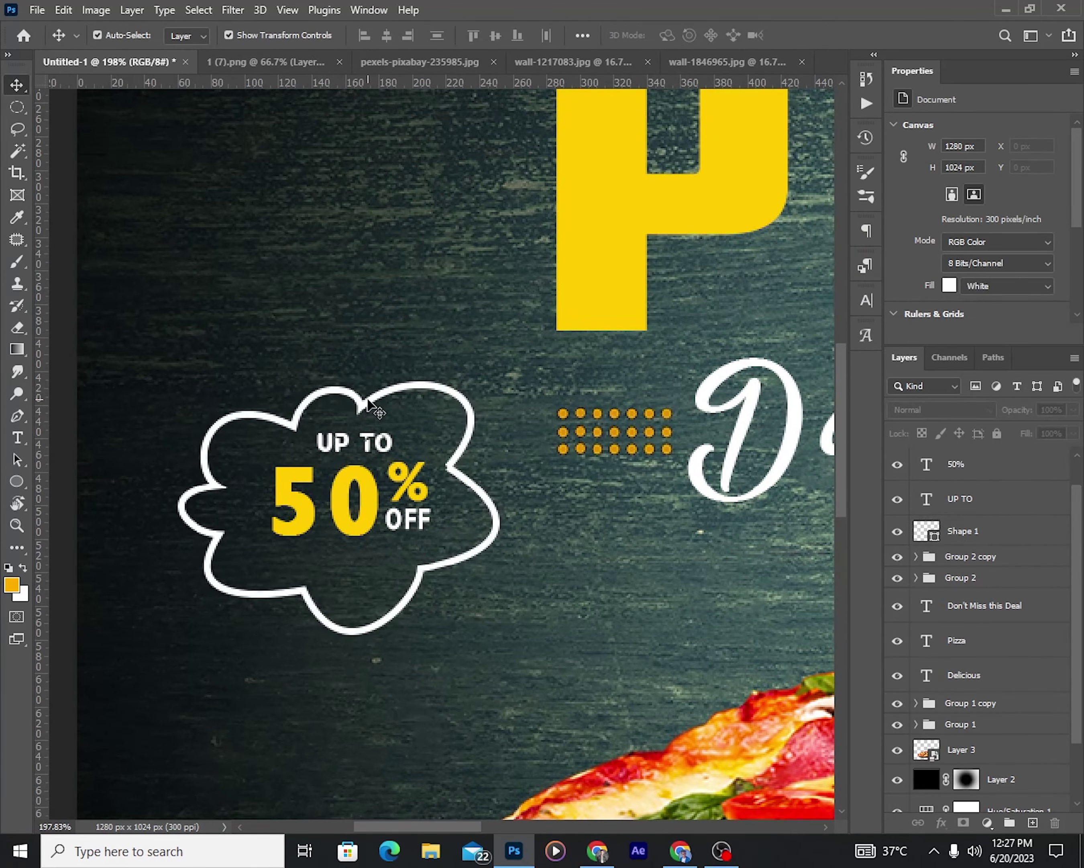
pyautogui.click(373, 407)
pyautogui.click(369, 447)
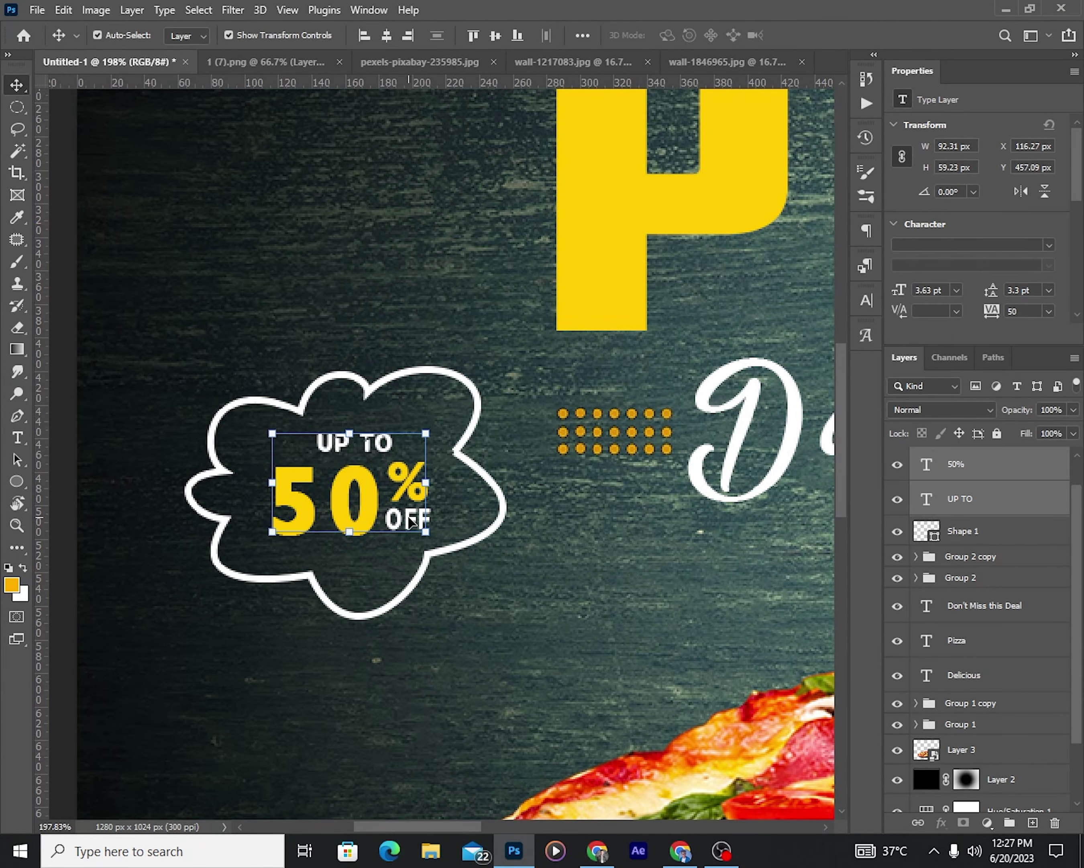
pyautogui.press('u')
pyautogui.scroll(-5, 404, 340)
pyautogui.moveTo(400, 337); pyautogui.dragTo(434, 371)
pyautogui.click(190, 34)
# Remove the circle's fill and give it a 2.41 px outline.
pyautogui.click(80, 116)
pyautogui.click(249, 34)
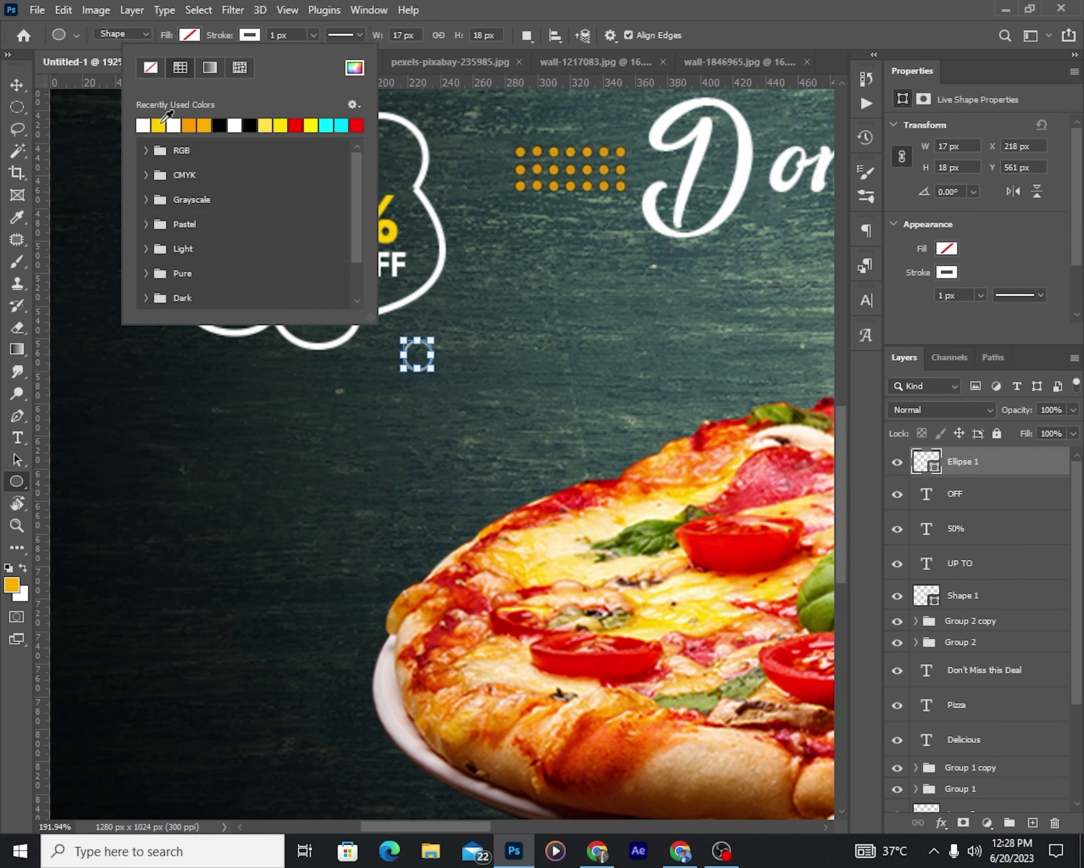
pyautogui.press('v')
pyautogui.press('p')
pyautogui.click(313, 34)
pyautogui.write('2')
pyautogui.press('Return')
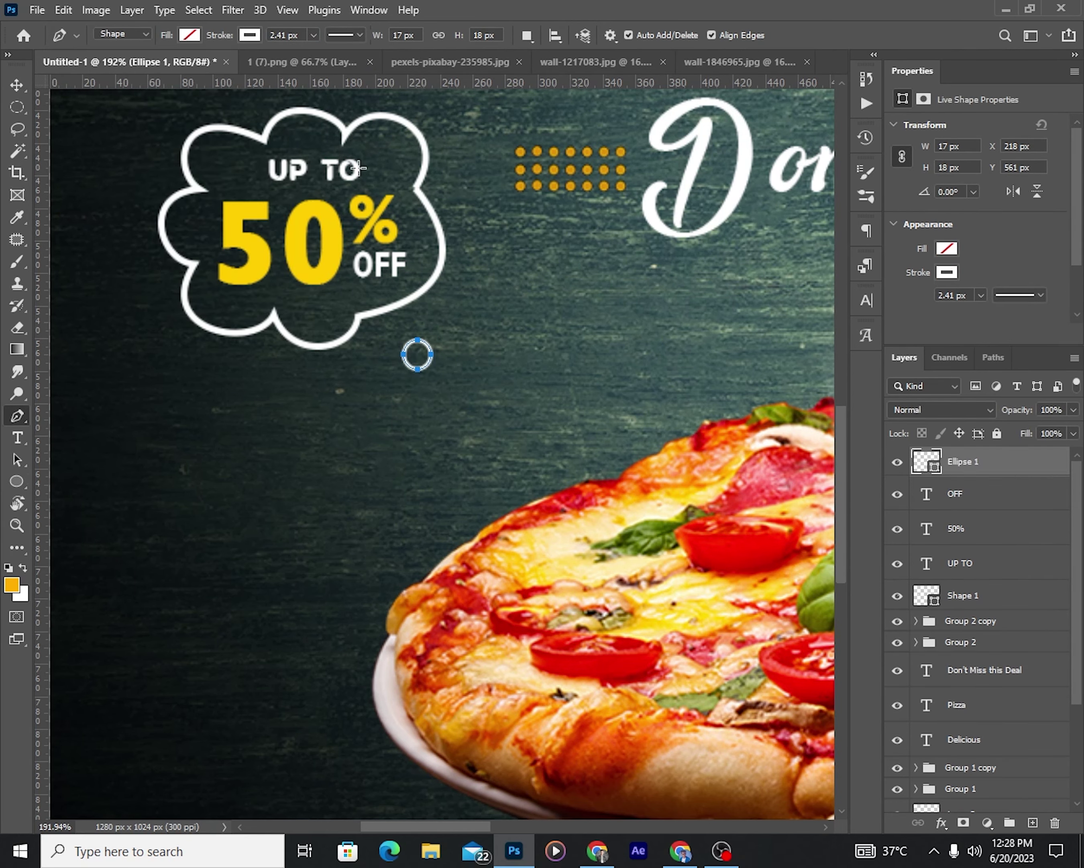
pyautogui.press('v')
# Duplicate the circle down and to the right of the original.
pyautogui.scroll(3, 433, 363)
pyautogui.scroll(2, 427, 361)
pyautogui.moveTo(444, 346); pyautogui.dragTo(486, 415)
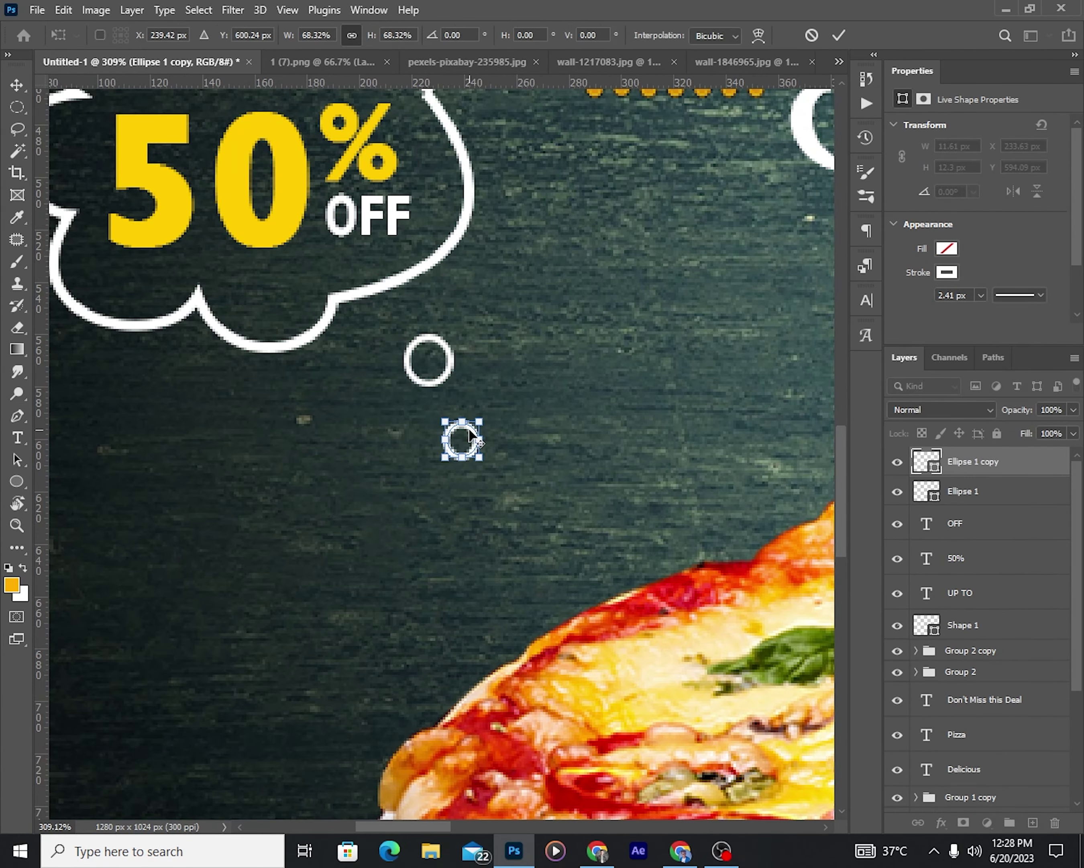
pyautogui.scroll(3, 468, 435)
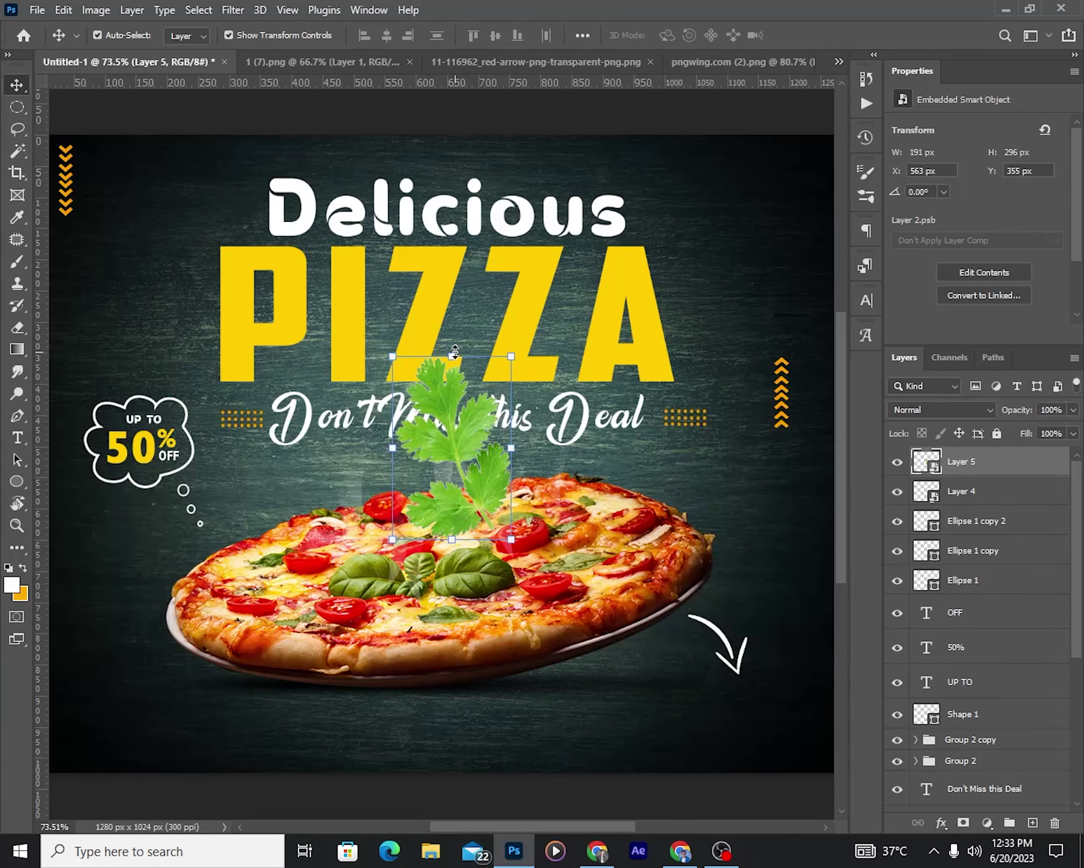
# Shrink the cilantro to about 5%, rotate it, and place the sprig below the basil.
pyautogui.scroll(3, 454, 351)
pyautogui.moveTo(485, 459); pyautogui.dragTo(356, 407)
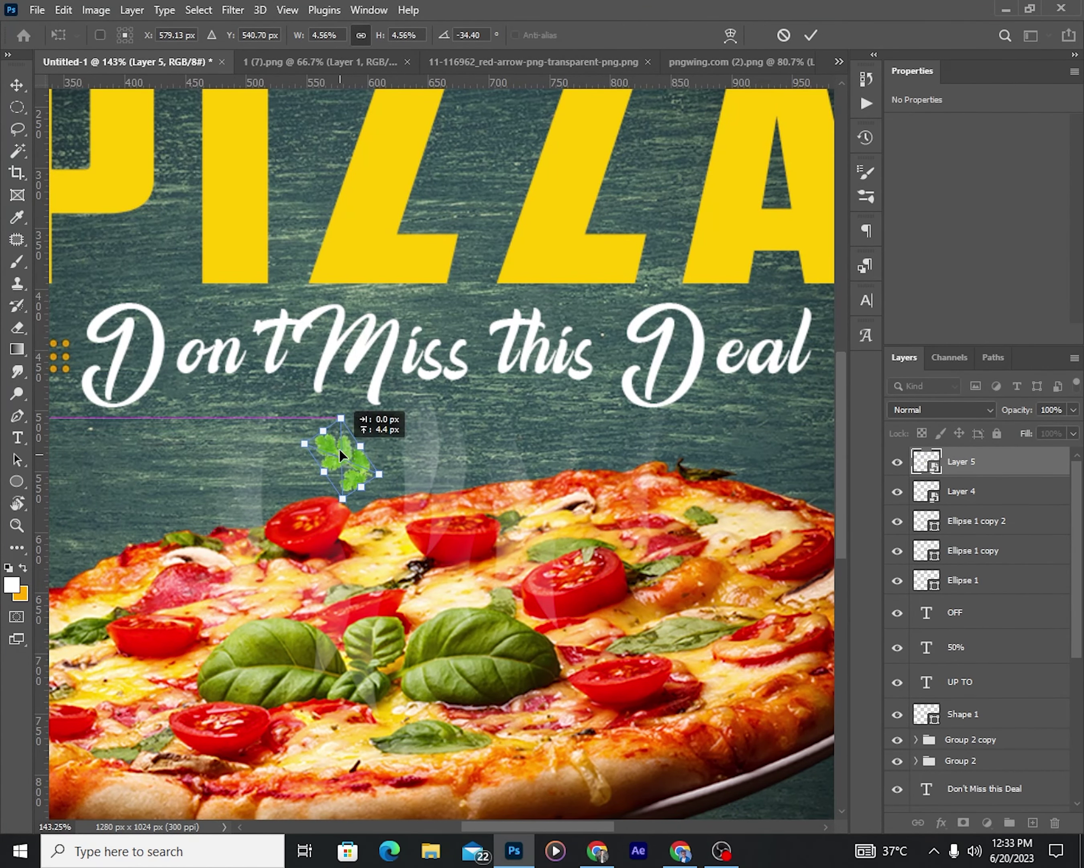
pyautogui.press('Return')
pyautogui.scroll(-3, 396, 167)
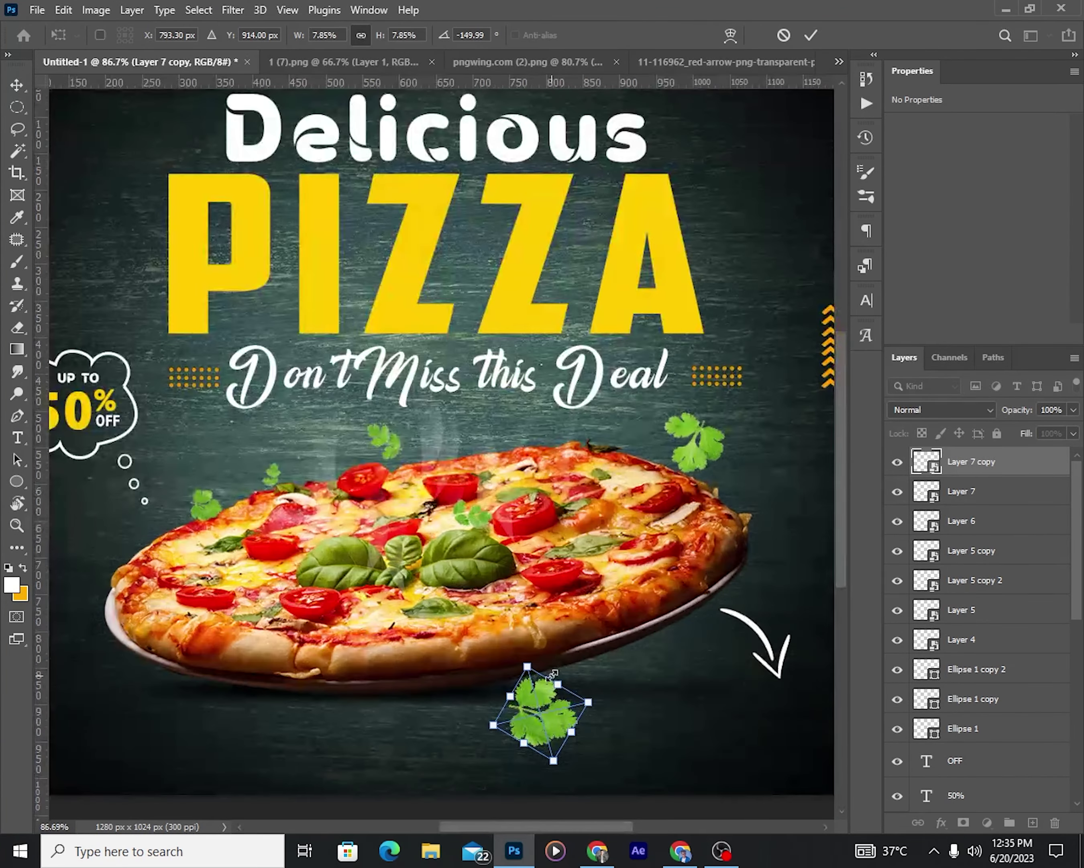
pyautogui.moveTo(554, 674)
pyautogui.mouseDown()
pyautogui.moveTo(549, 693)
pyautogui.moveTo(515, 597)
pyautogui.mouseUp()
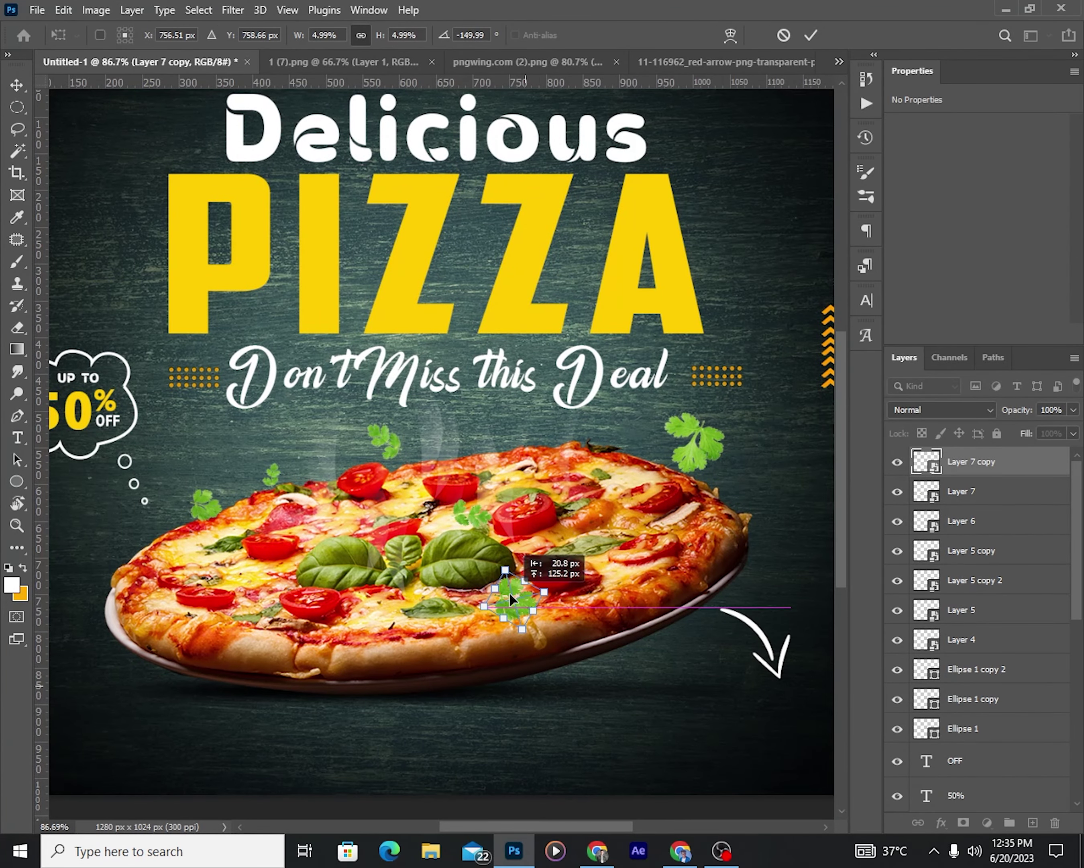
pyautogui.scroll(-2, 513, 589)
pyautogui.scroll(4, 570, 532)
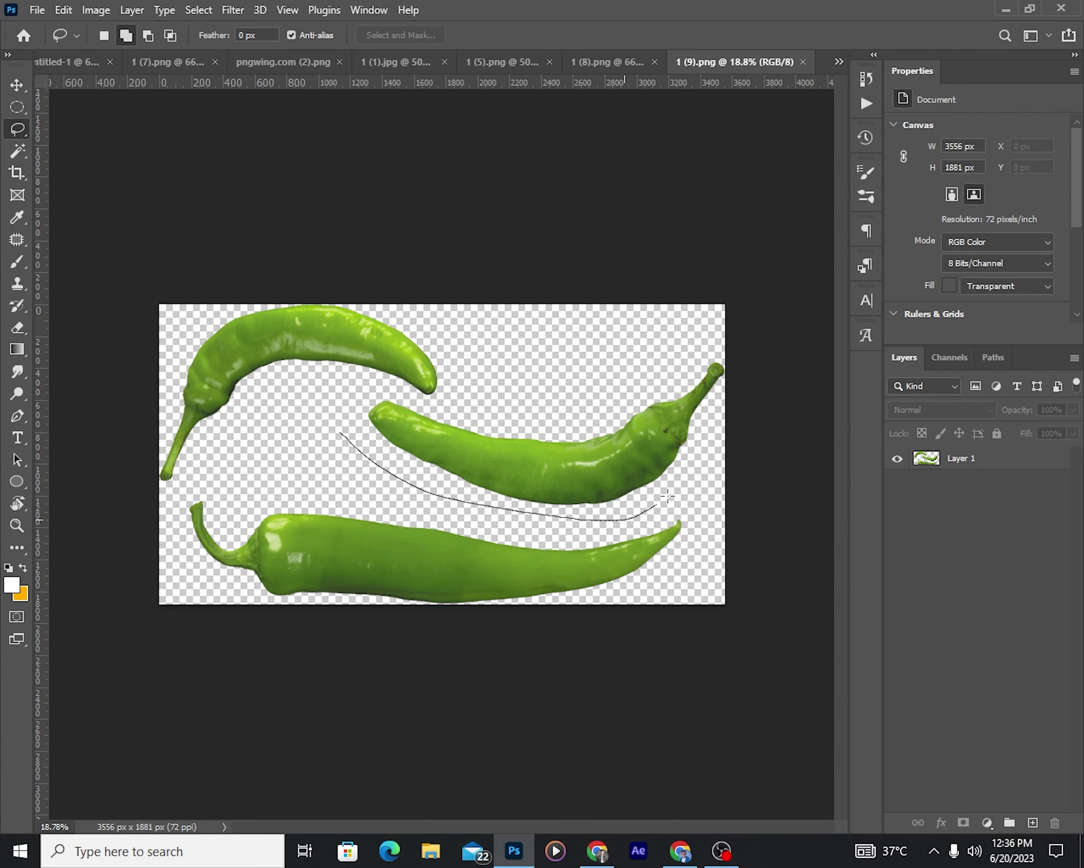
# Copy the lassoed green chili to its own Smart Object layer and drag it into the poster.
pyautogui.hotkey('ctrl', 'j')
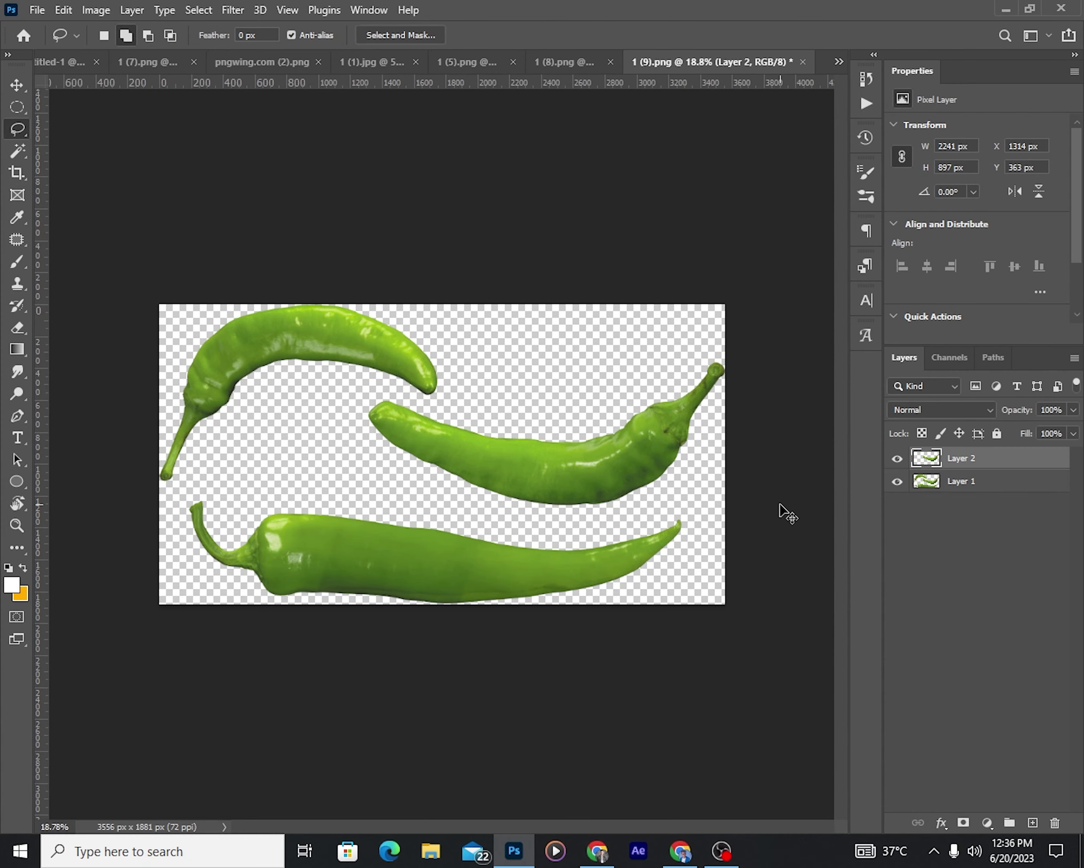
pyautogui.rightClick(990, 459)
pyautogui.click(802, 350)
pyautogui.press('v')
pyautogui.moveTo(117, 144); pyautogui.dragTo(440, 434)
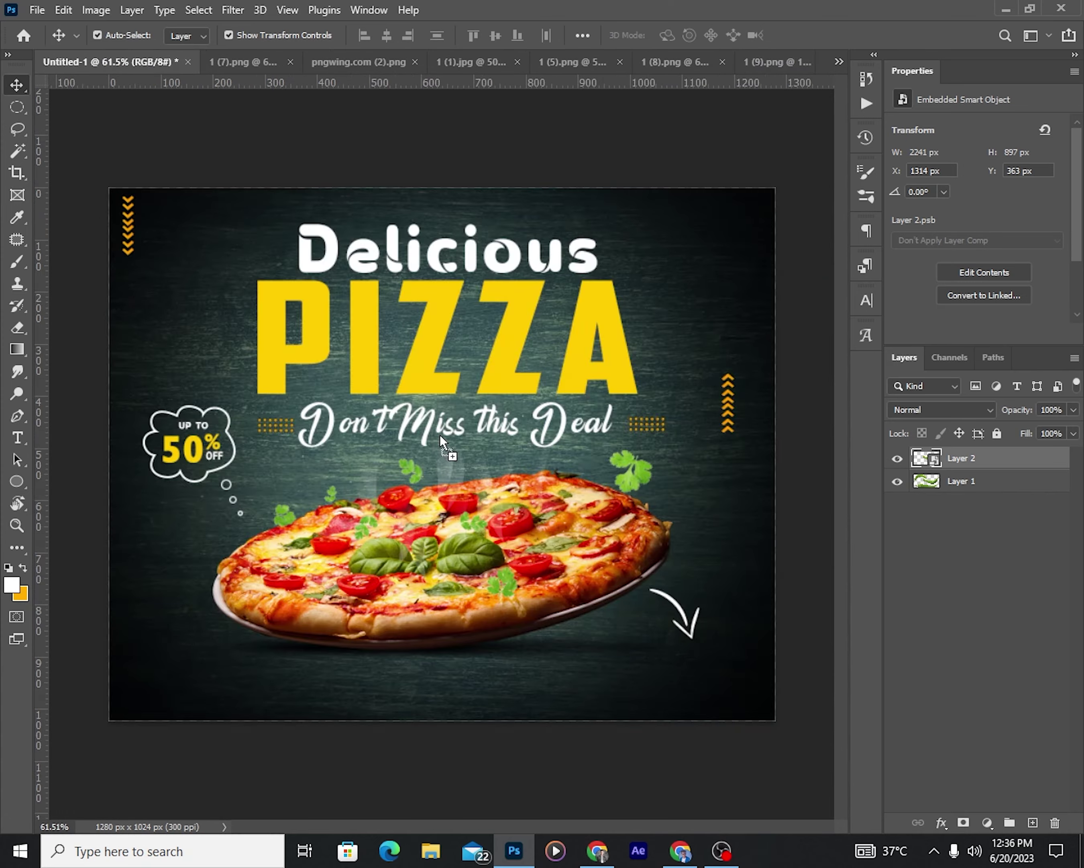
# Scale and rotate the green chili and place it beside the right chevrons.
pyautogui.hotkey('ctrl', 't')
pyautogui.moveTo(102, 307); pyautogui.dragTo(550, 484)
pyautogui.moveTo(660, 528); pyautogui.dragTo(386, 437)
pyautogui.scroll(2, 435, 453)
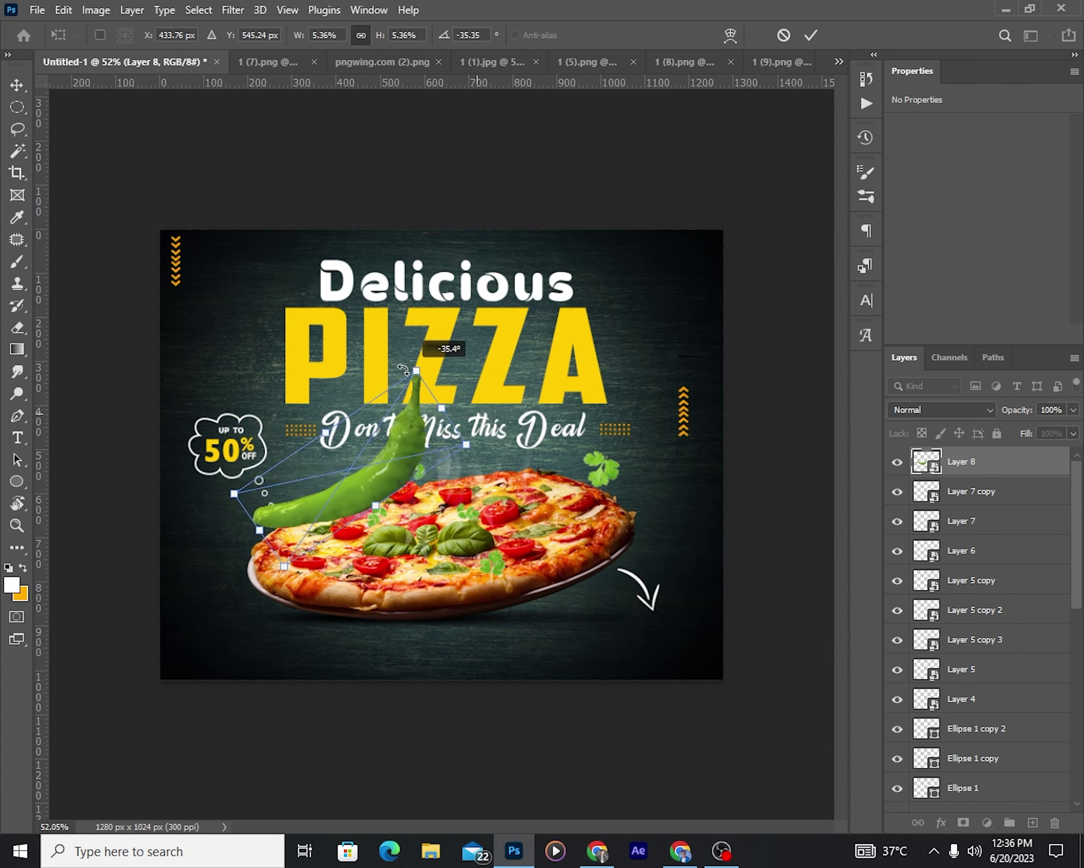
pyautogui.moveTo(355, 509)
pyautogui.mouseDown()
pyautogui.moveTo(375, 465)
pyautogui.moveTo(656, 395)
pyautogui.mouseUp()
pyautogui.scroll(3, 655, 395)
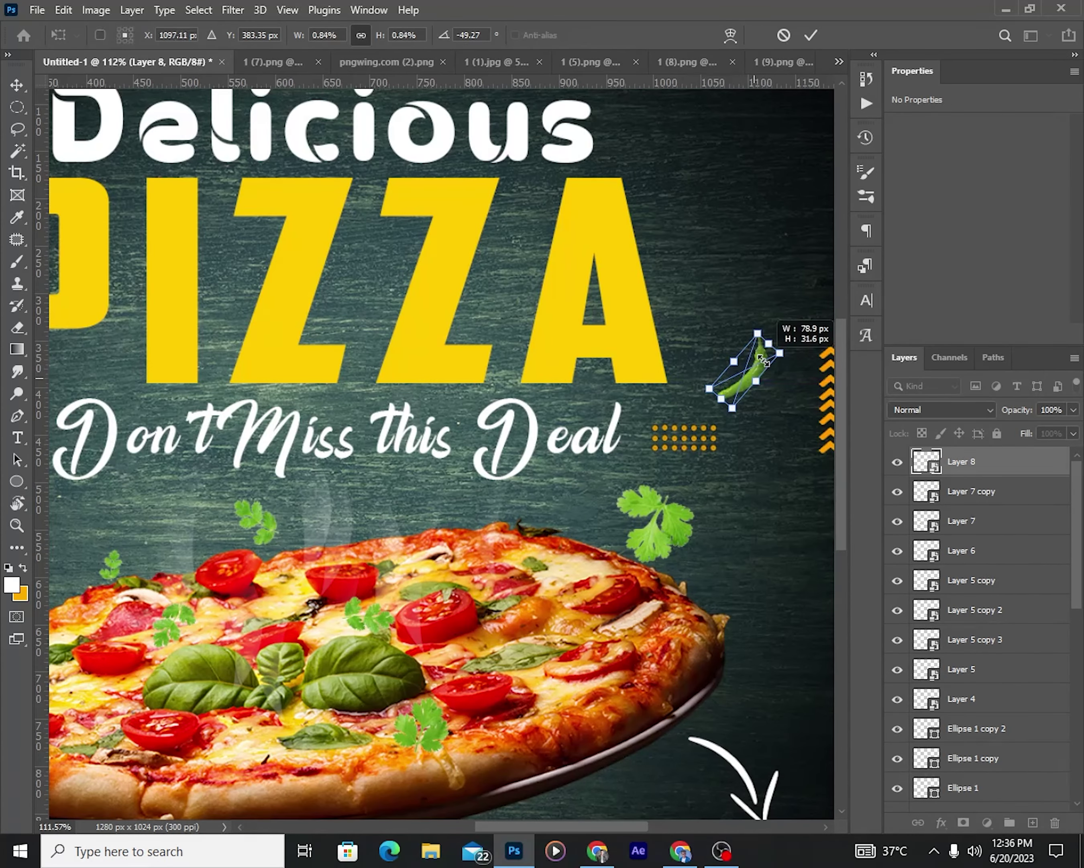
pyautogui.moveTo(751, 368); pyautogui.dragTo(758, 362)
pyautogui.press('Return')
# Move the red chili down beside the pizza.
pyautogui.scroll(-5, 479, 383)
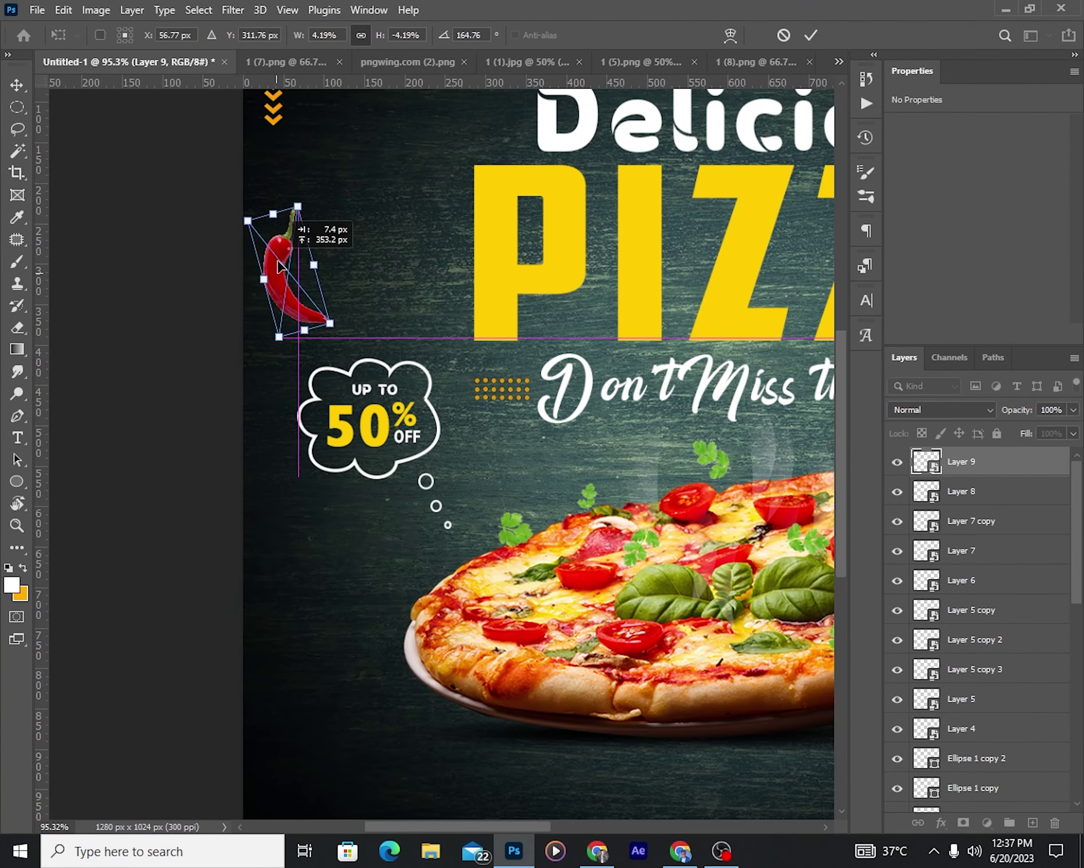
pyautogui.moveTo(279, 267); pyautogui.dragTo(284, 561)
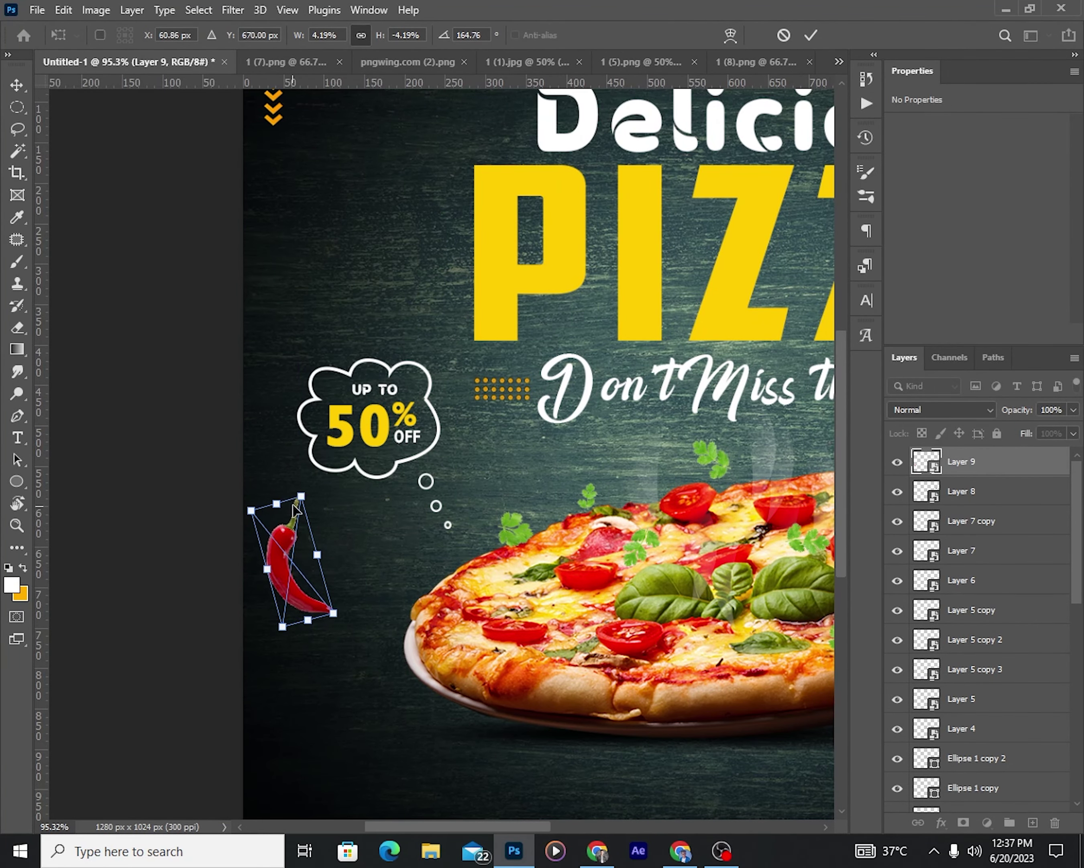
pyautogui.press('Return')
pyautogui.hotkey('ctrl', '0')
# Shrink the tomato slice to a small size.
pyautogui.scroll(2, 422, 515)
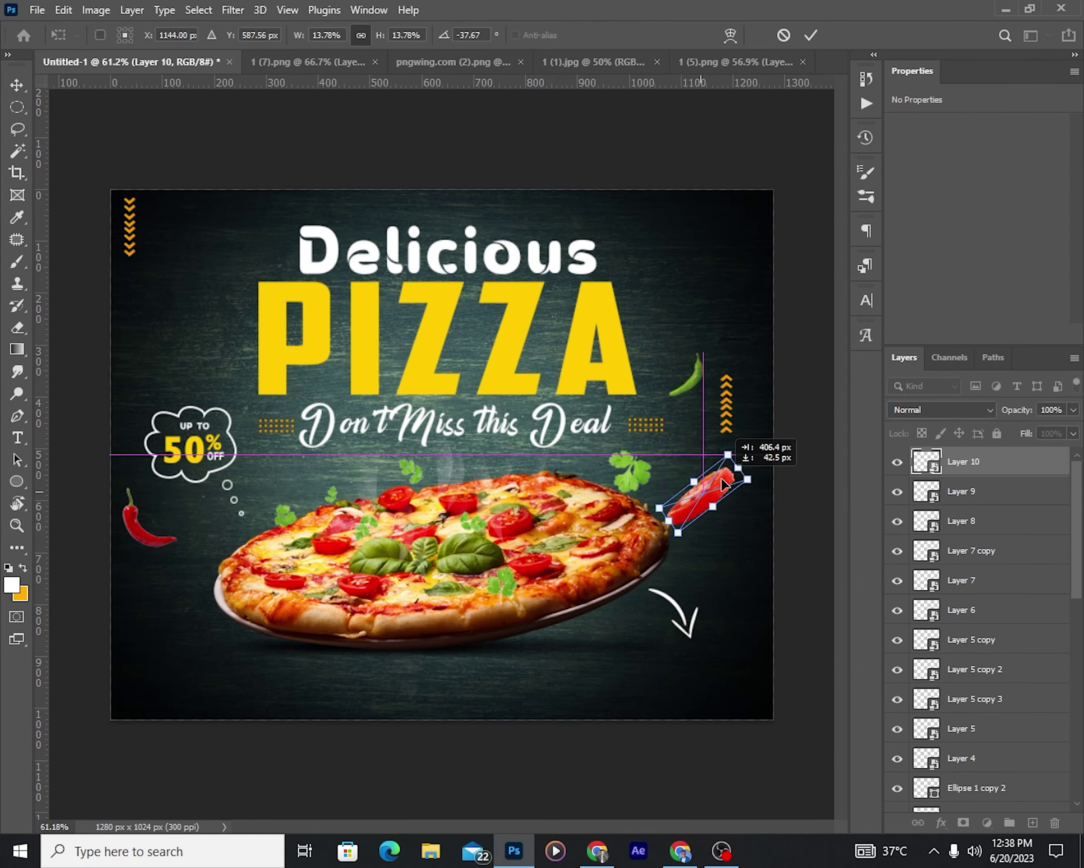
pyautogui.scroll(3, 724, 484)
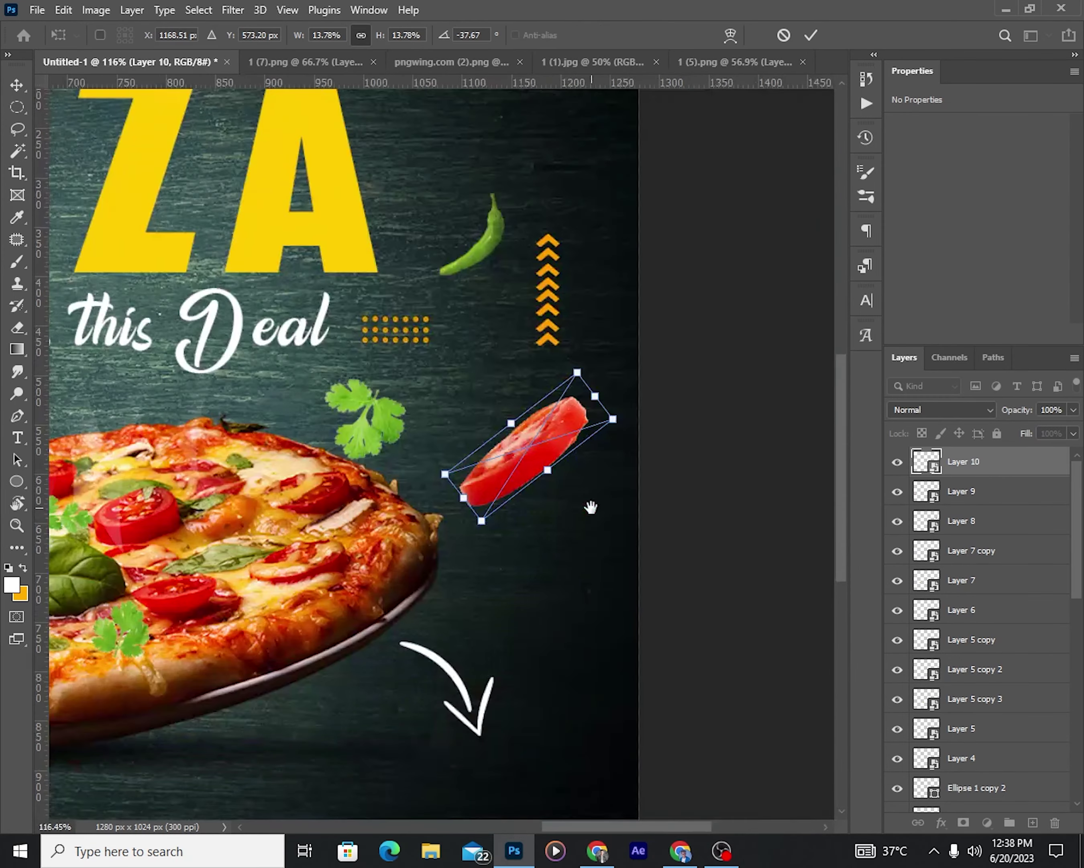
pyautogui.moveTo(589, 407); pyautogui.dragTo(542, 424)
pyautogui.scroll(2, 542, 424)
pyautogui.moveTo(560, 352); pyautogui.dragTo(546, 370)
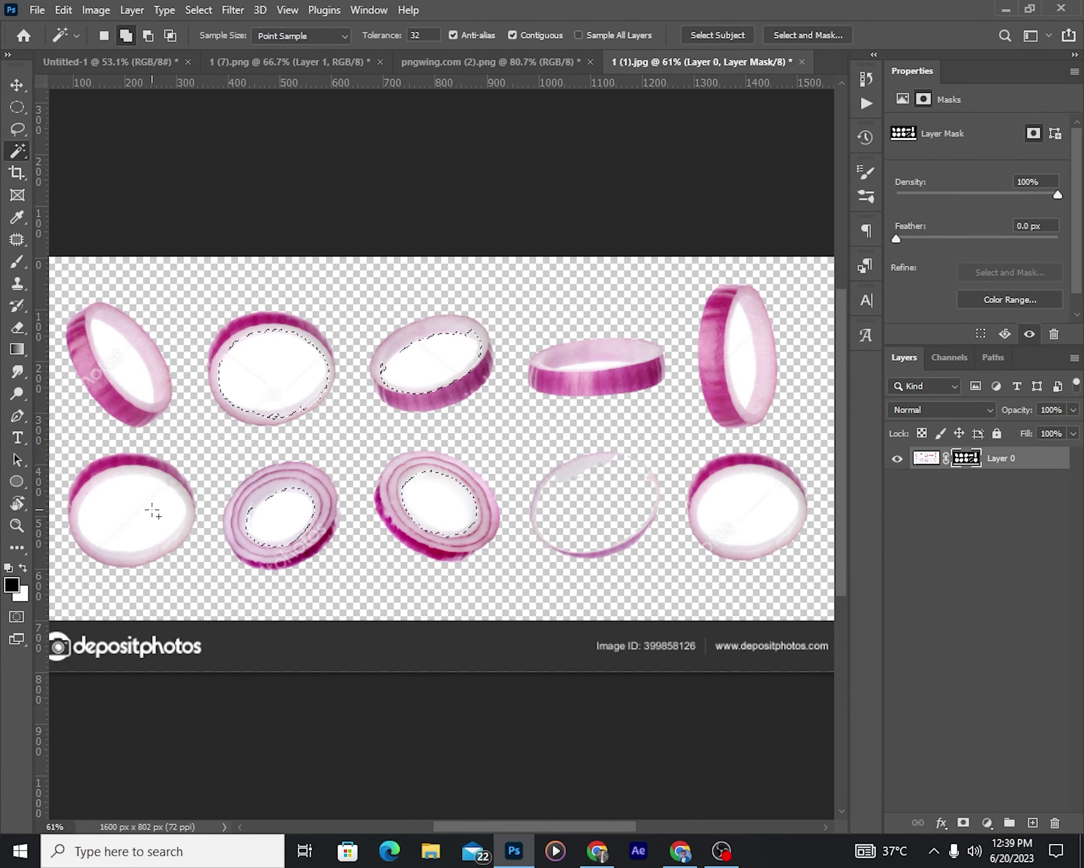
# Make the onion centres transparent and place rings above and at lower left of the pizza.
pyautogui.keyDown('shift'); pyautogui.click(152, 512); pyautogui.keyUp('shift')
pyautogui.hotkey('alt', 'BackSpace')
pyautogui.scroll(-3, 540, 478)
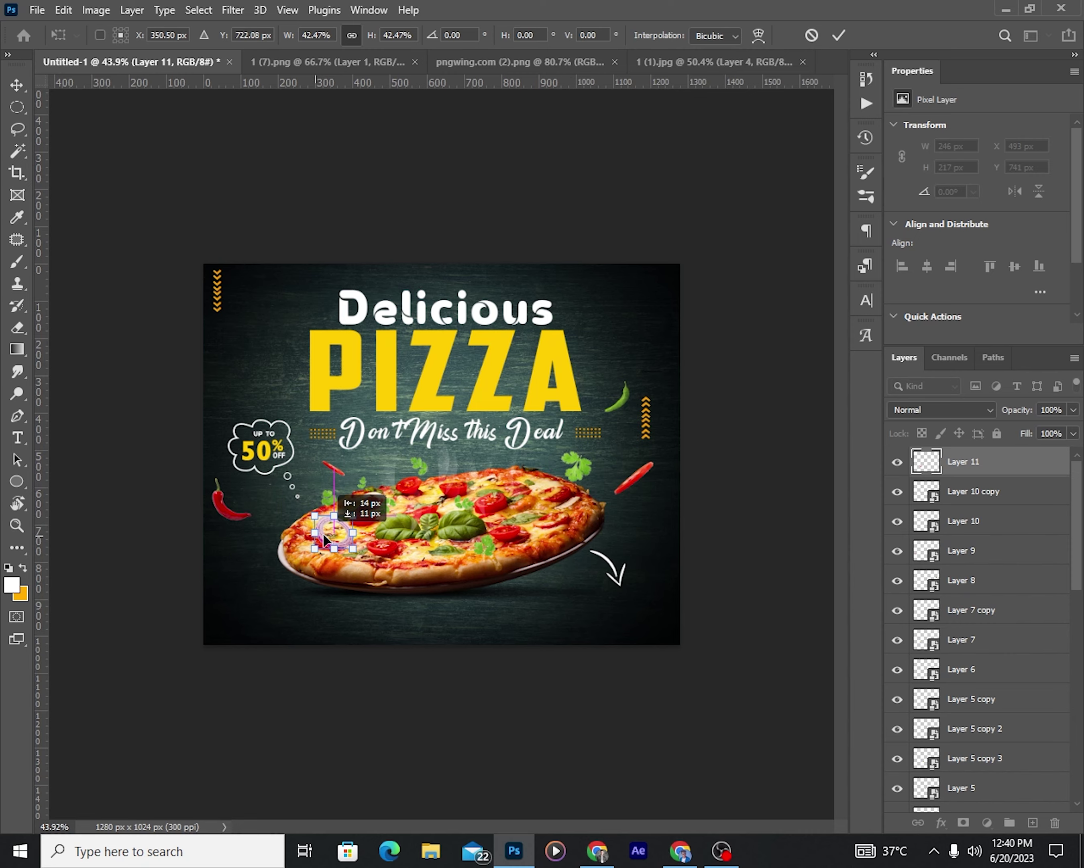
pyautogui.scroll(3, 325, 539)
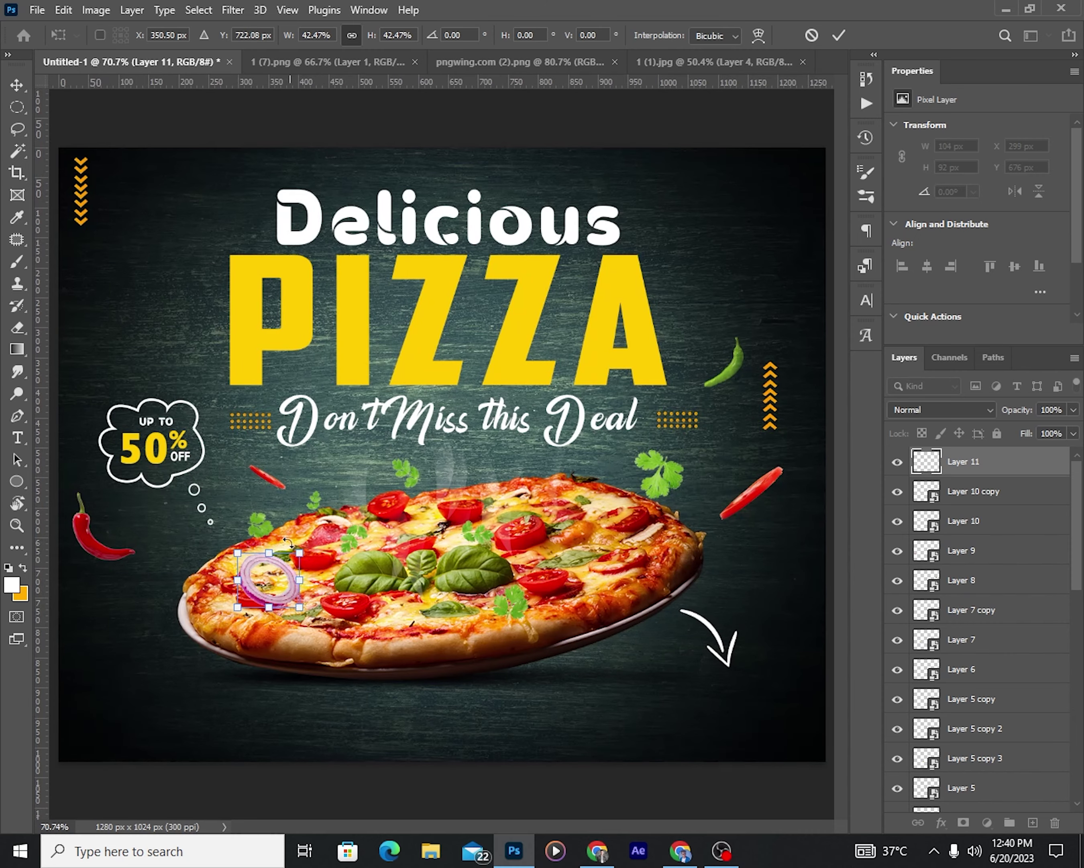
pyautogui.moveTo(325, 539)
pyautogui.mouseDown()
pyautogui.moveTo(357, 445)
pyautogui.moveTo(370, 455)
pyautogui.mouseUp()
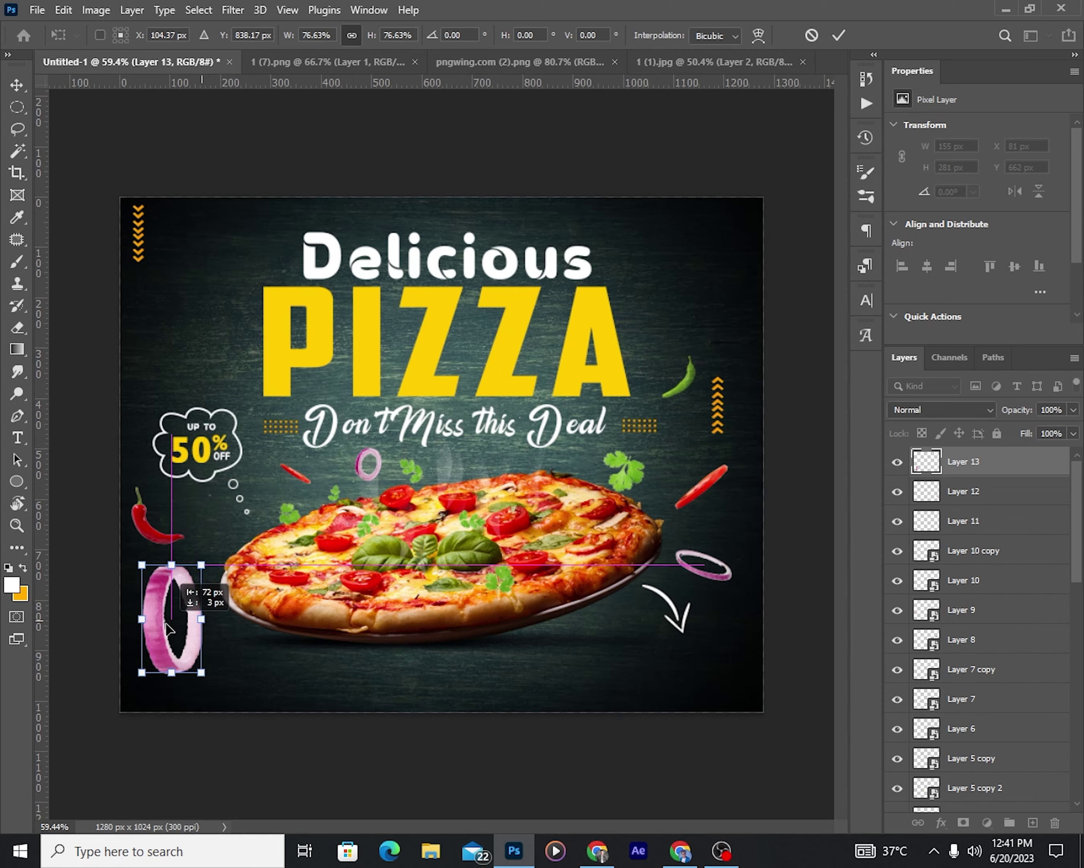
pyautogui.moveTo(152, 617)
pyautogui.mouseDown()
pyautogui.moveTo(151, 603)
pyautogui.moveTo(172, 608)
pyautogui.mouseUp()
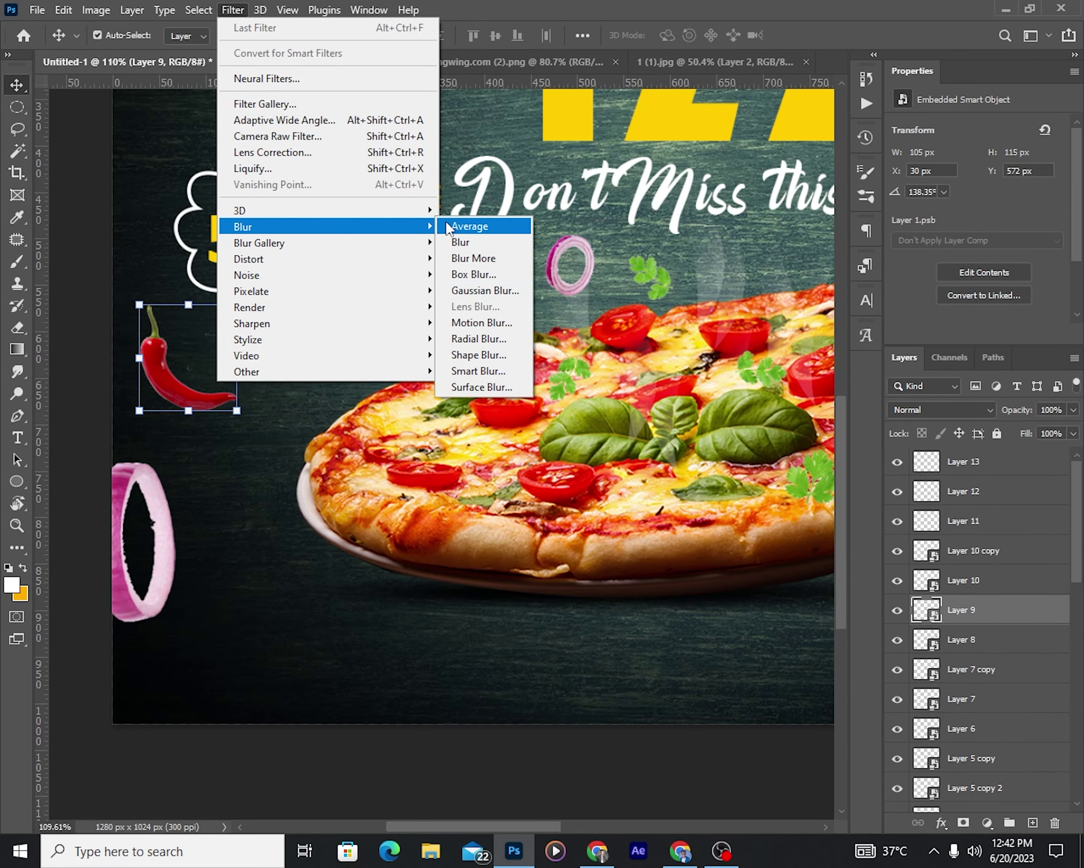
# Motion-blur the red chili and give PIZZA a drop shadow with lower opacity and adjusted size.
pyautogui.click(485, 322)
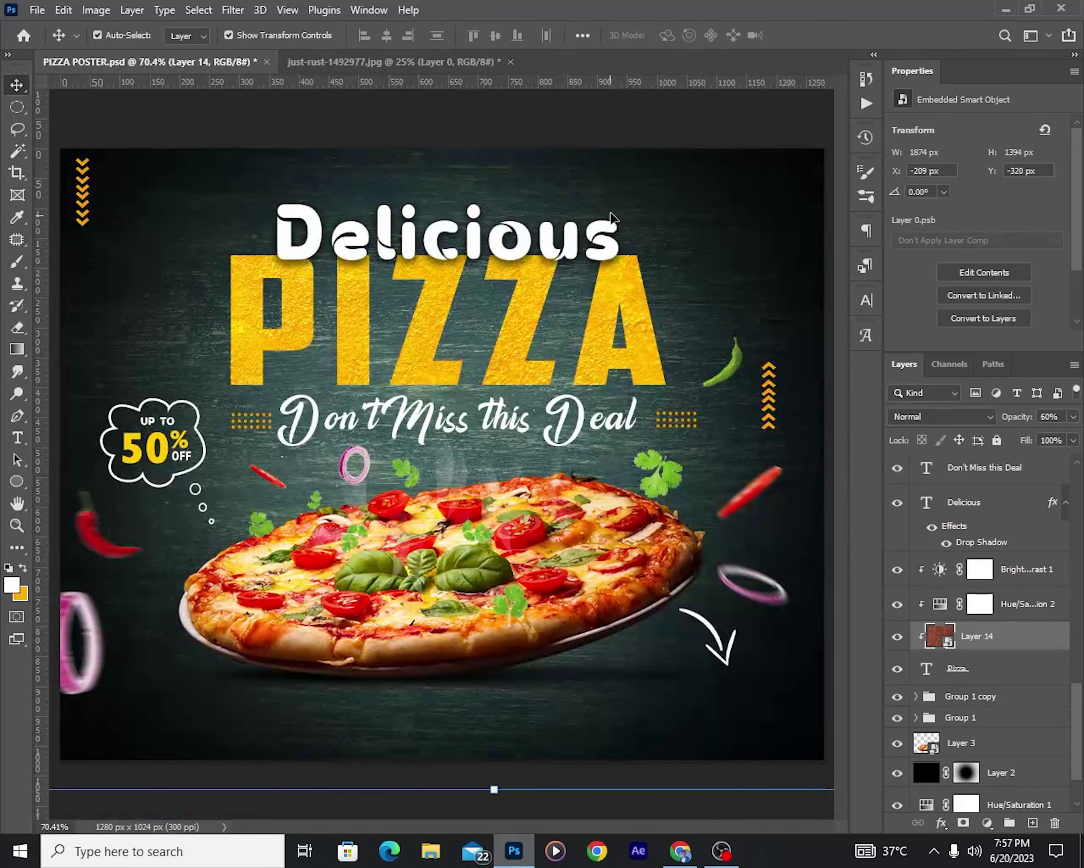
pyautogui.doubleClick(954, 666)
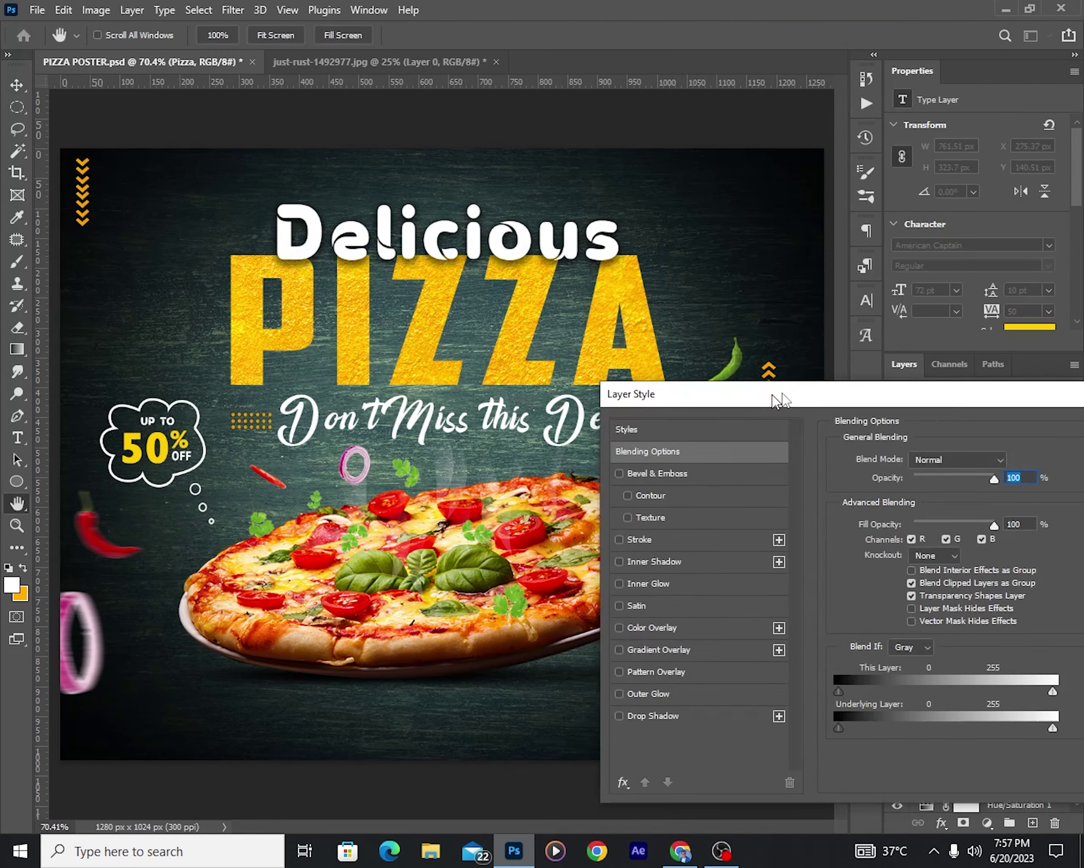
pyautogui.click(670, 695)
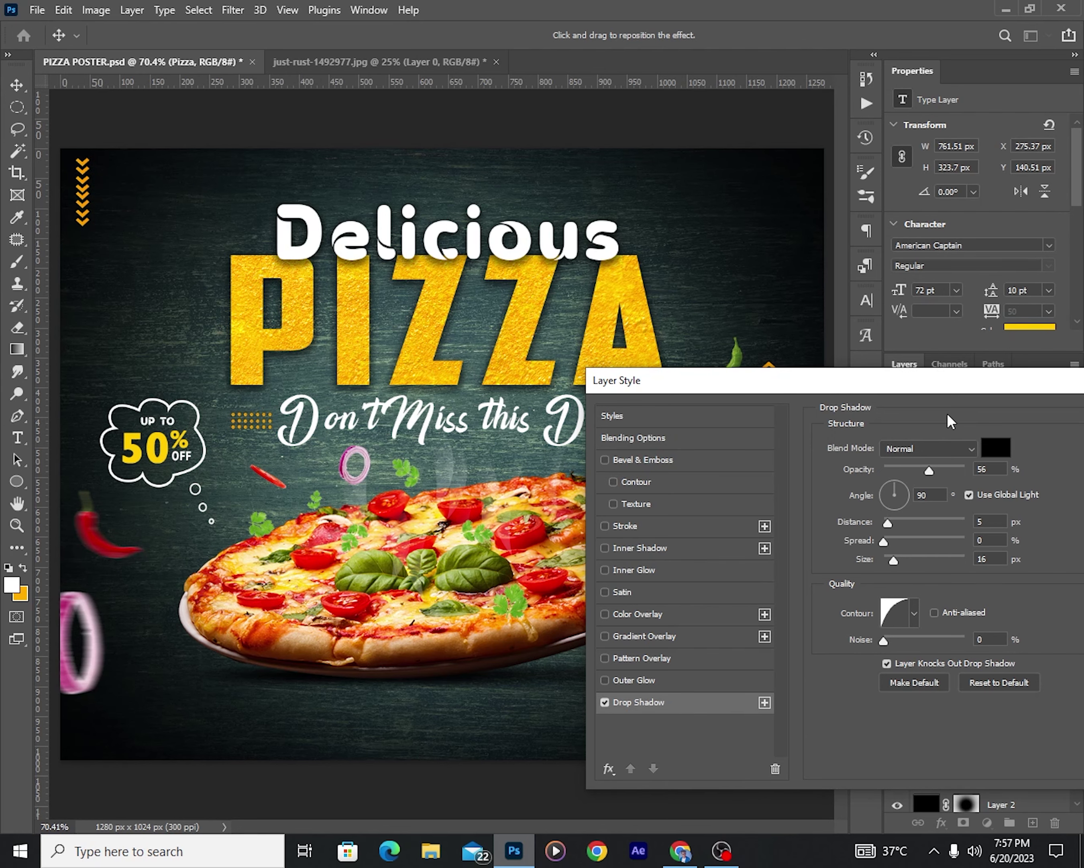
pyautogui.moveTo(947, 380); pyautogui.dragTo(865, 379)
pyautogui.moveTo(859, 467); pyautogui.dragTo(852, 470)
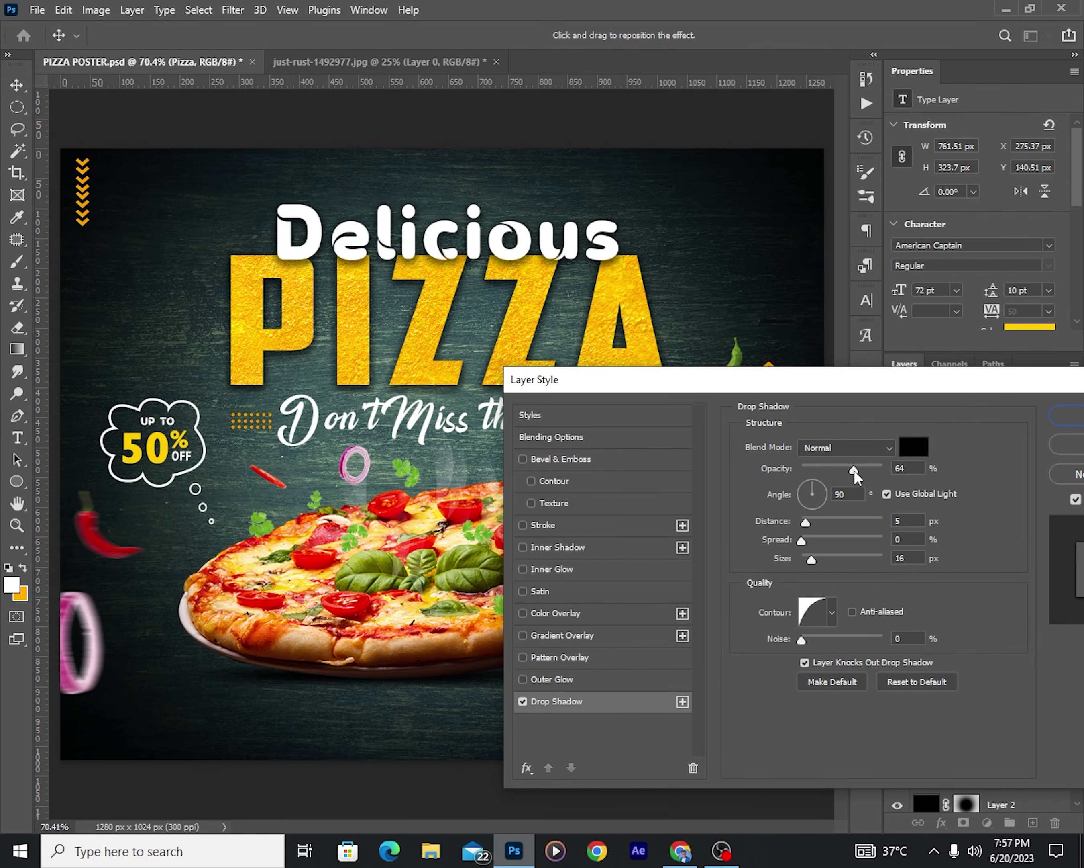
pyautogui.moveTo(812, 557); pyautogui.dragTo(812, 521)
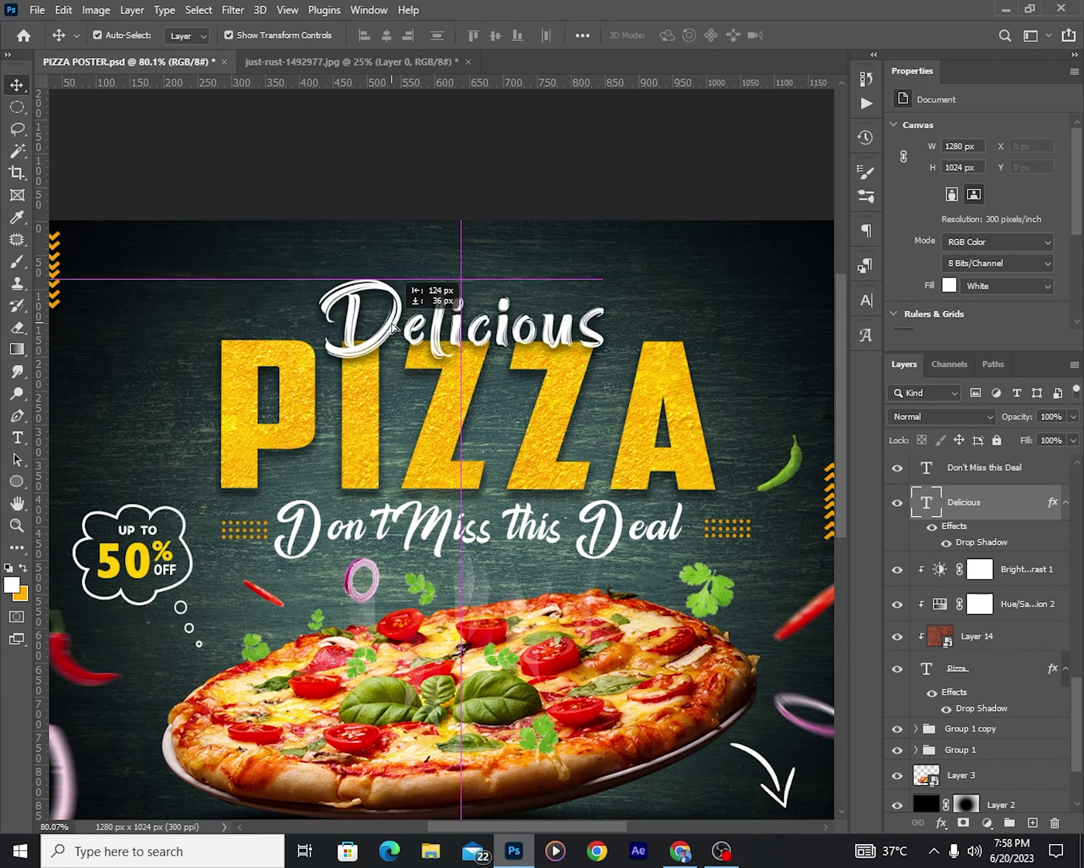
# Position the Delicious text above the PIZZA headline.
pyautogui.moveTo(393, 320); pyautogui.dragTo(396, 320)
pyautogui.scroll(-4, 558, 361)
pyautogui.scroll(-3, 555, 356)
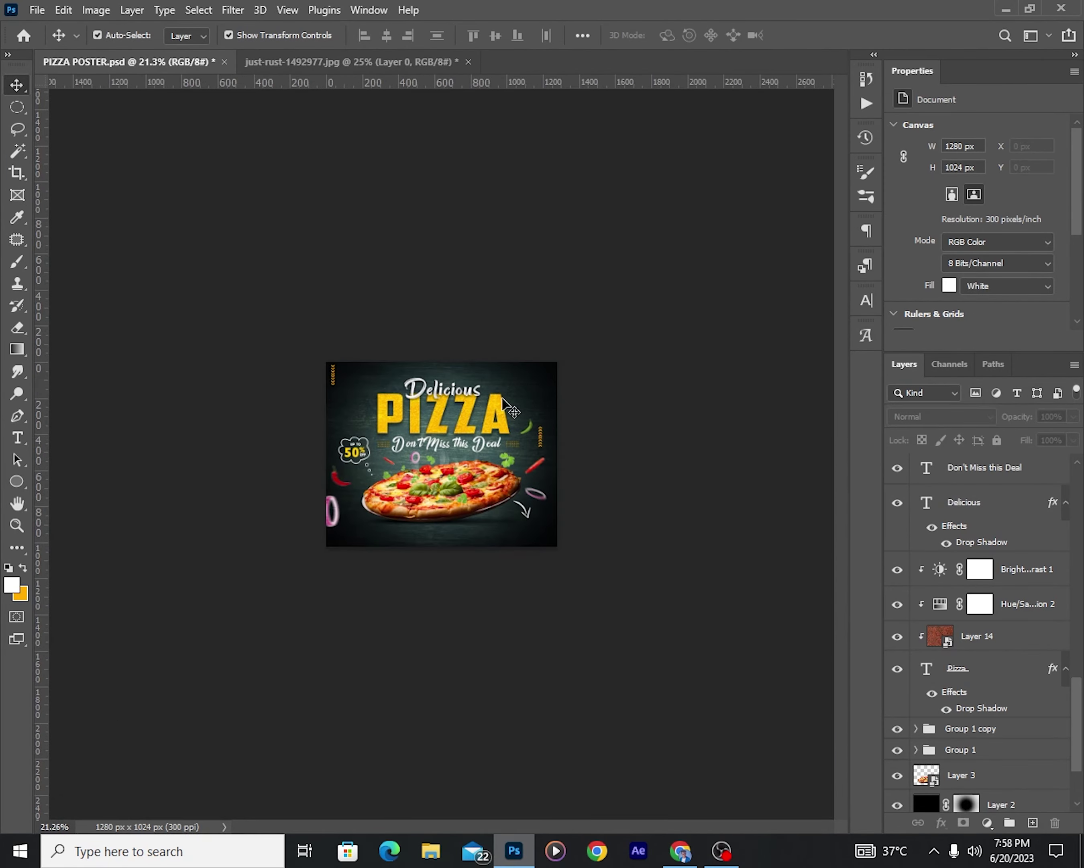
pyautogui.scroll(3, 452, 439)
pyautogui.scroll(1, 450, 437)
pyautogui.scroll(3, 444, 447)
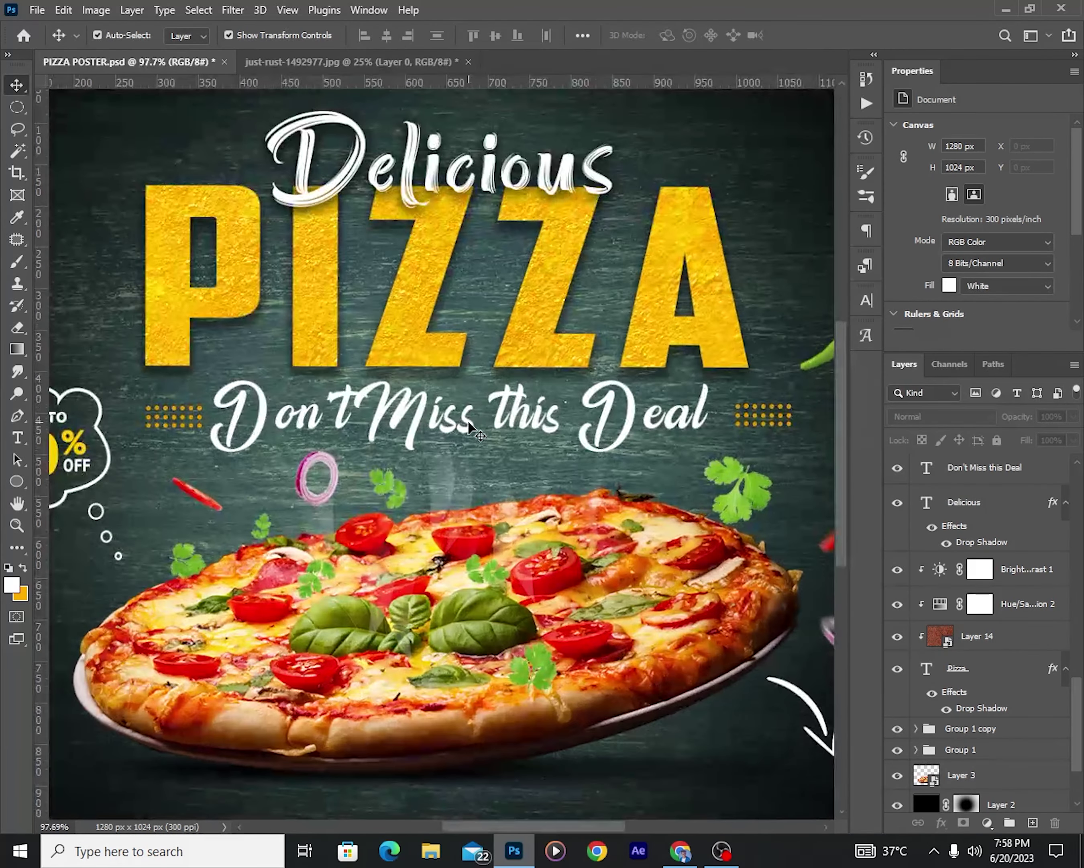
pyautogui.scroll(-2, 406, 378)
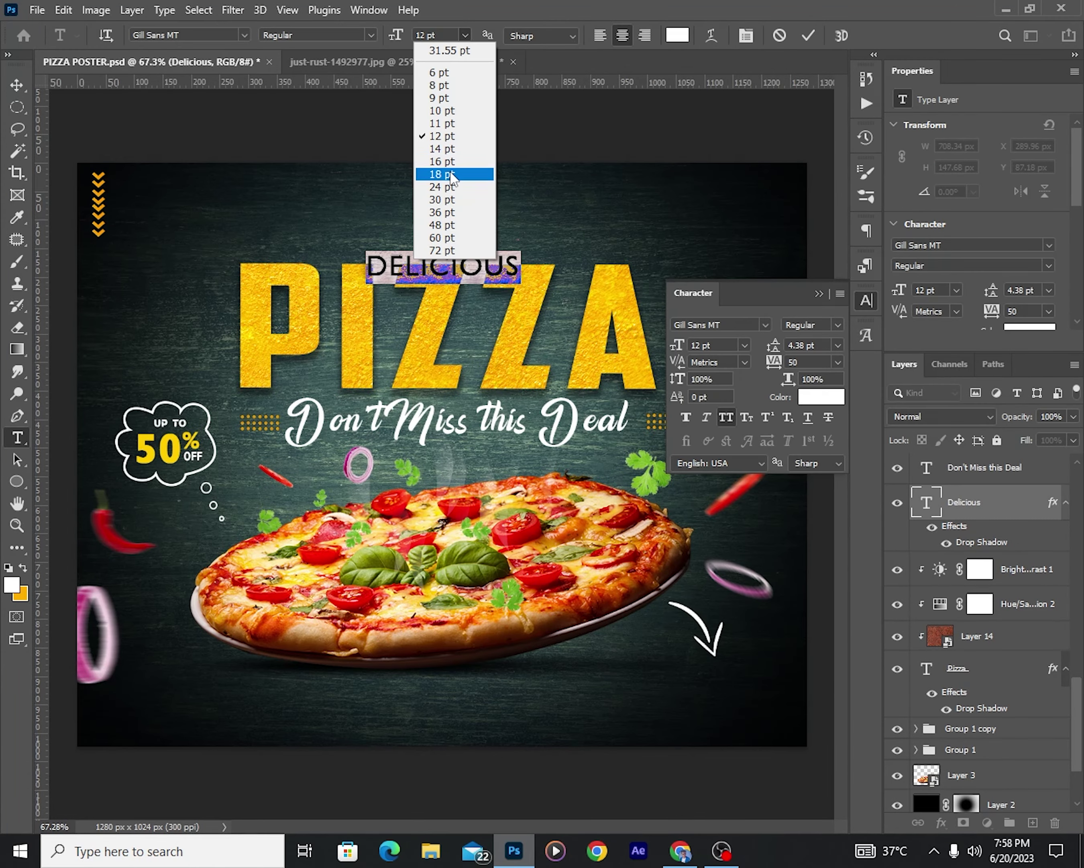
# Set DELICIOUS to 18 pt with 500 letter spacing and centre it over PIZZA.
pyautogui.click(452, 174)
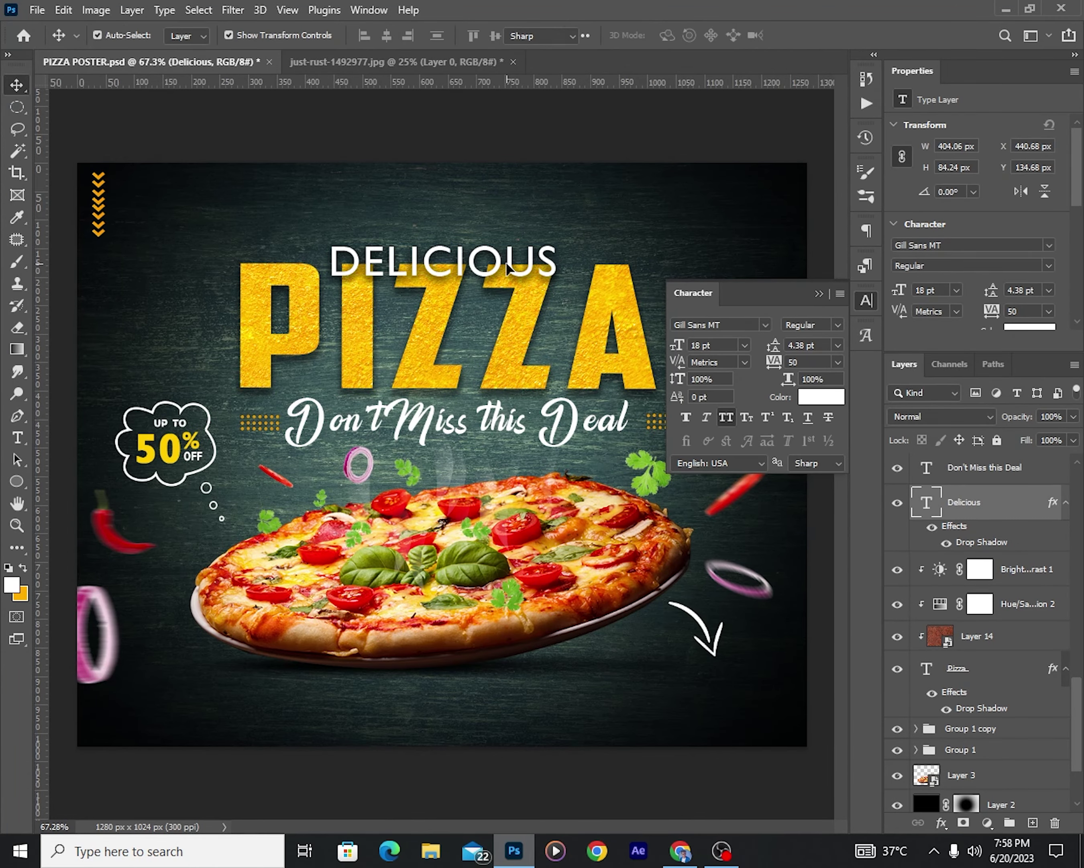
pyautogui.click(838, 361)
pyautogui.click(800, 556)
pyautogui.moveTo(447, 263); pyautogui.dragTo(461, 240)
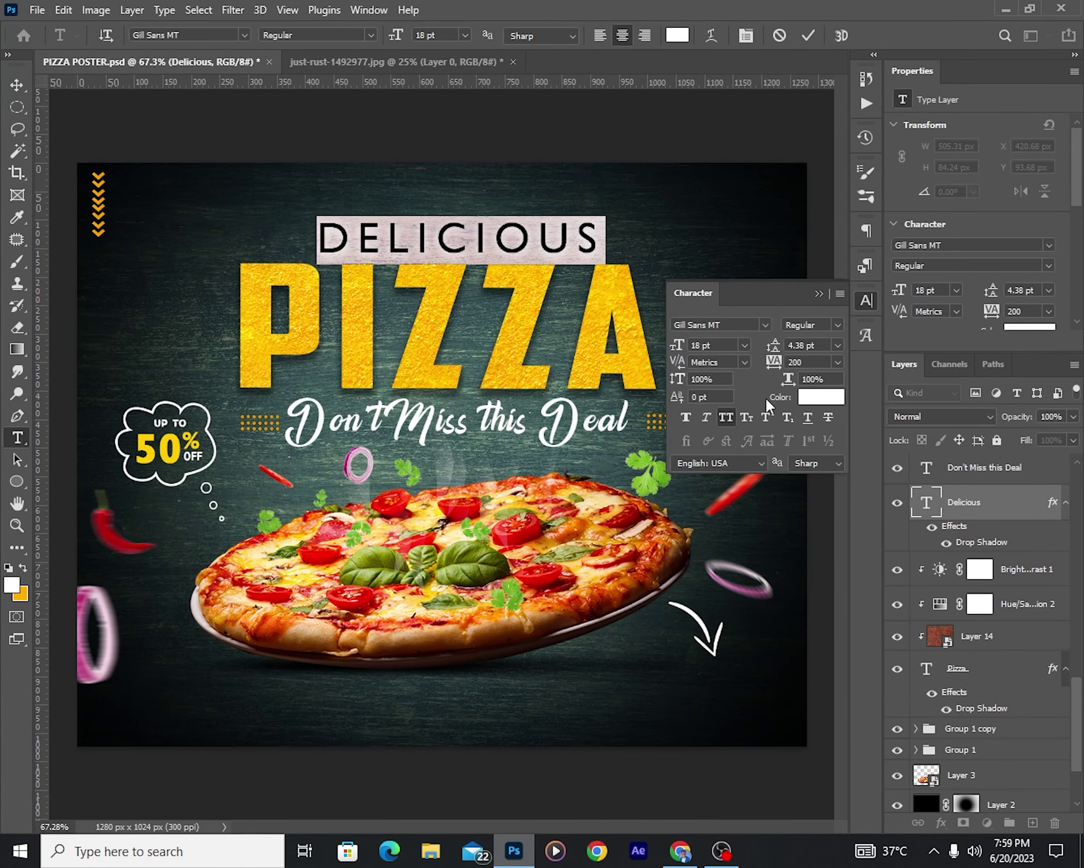
pyautogui.write('00')
pyautogui.press('Return')
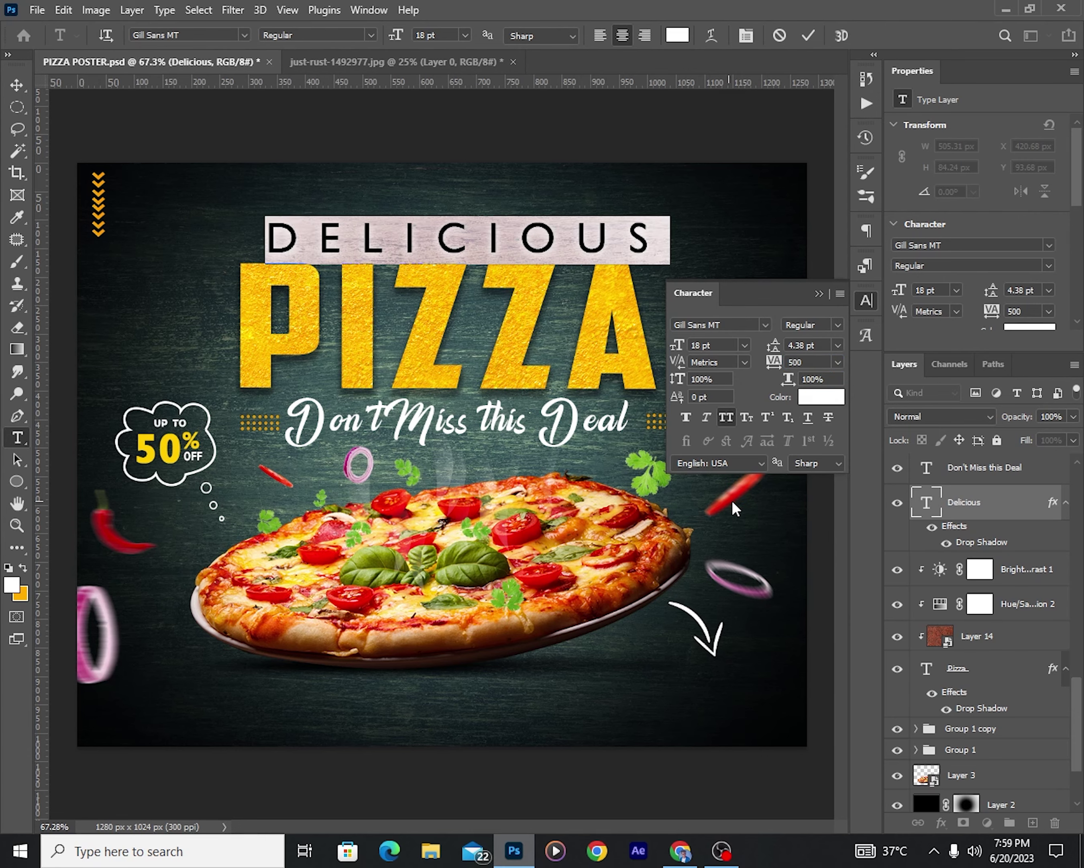
pyautogui.hotkey('ctrl', 'Return')
pyautogui.press('v')
pyautogui.hotkey('shift', 'Left')
pyautogui.hotkey('shift', 'Left')
pyautogui.hotkey('shift', 'Left')
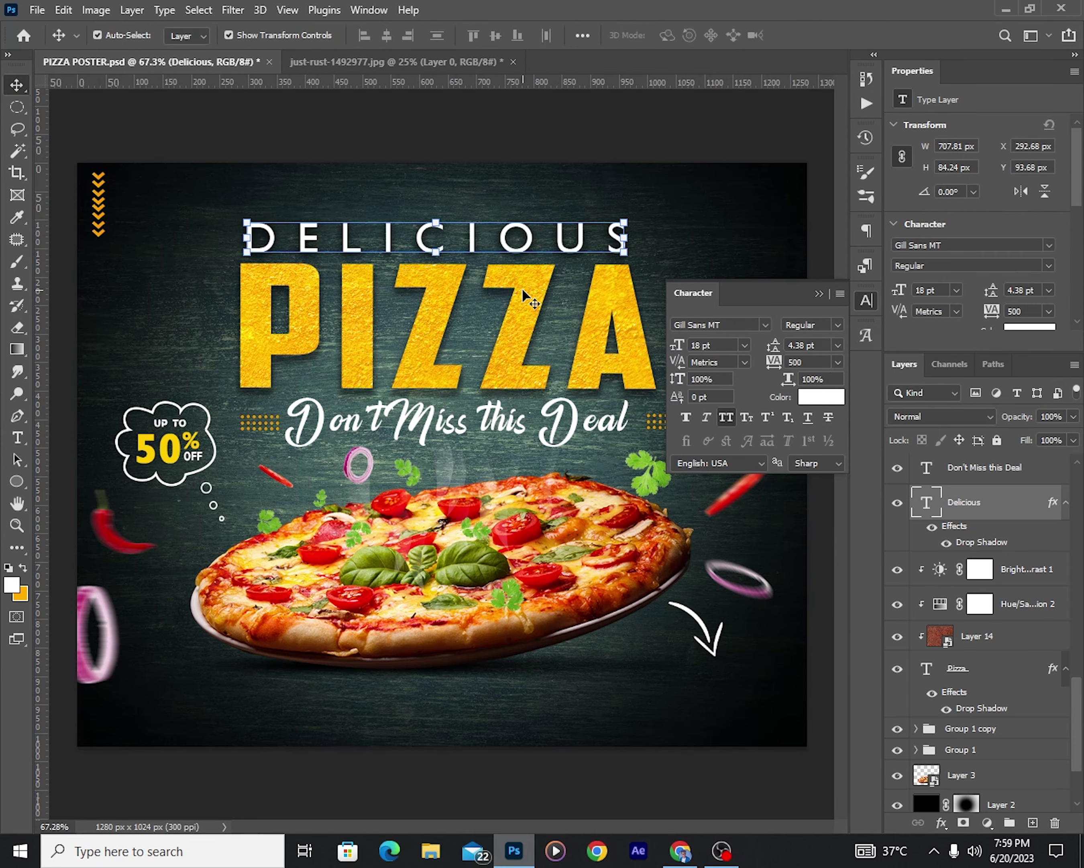
pyautogui.hotkey('shift', 'Left')
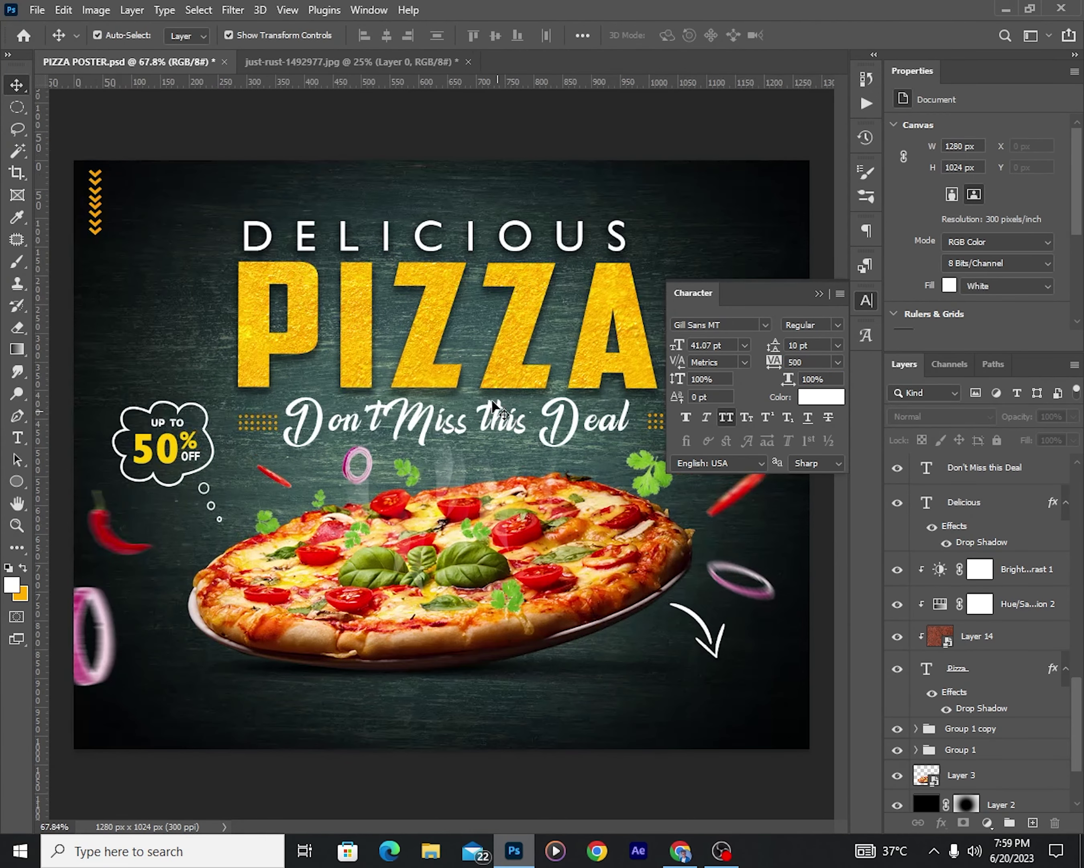
# Reduce DELICIOUS to 14 pt and close the character settings panel.
pyautogui.doubleClick(471, 237)
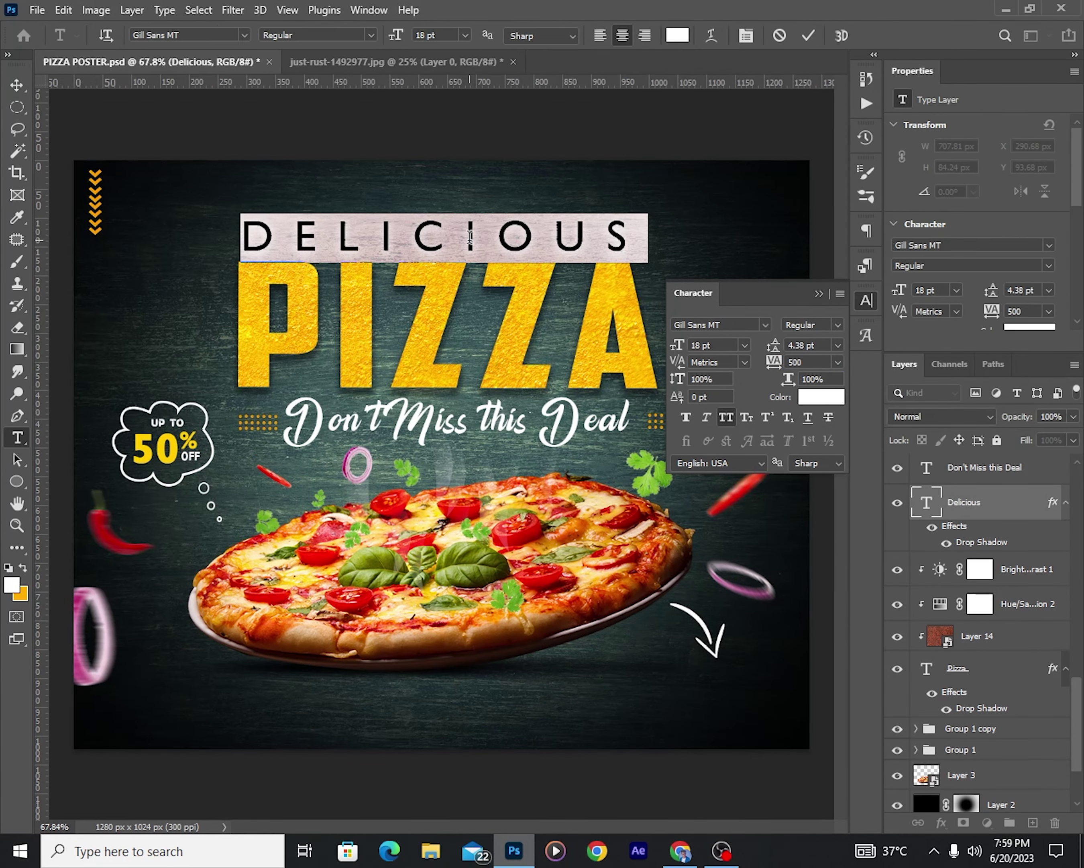
pyautogui.click(465, 35)
pyautogui.click(447, 151)
pyautogui.click(809, 35)
pyautogui.press('v')
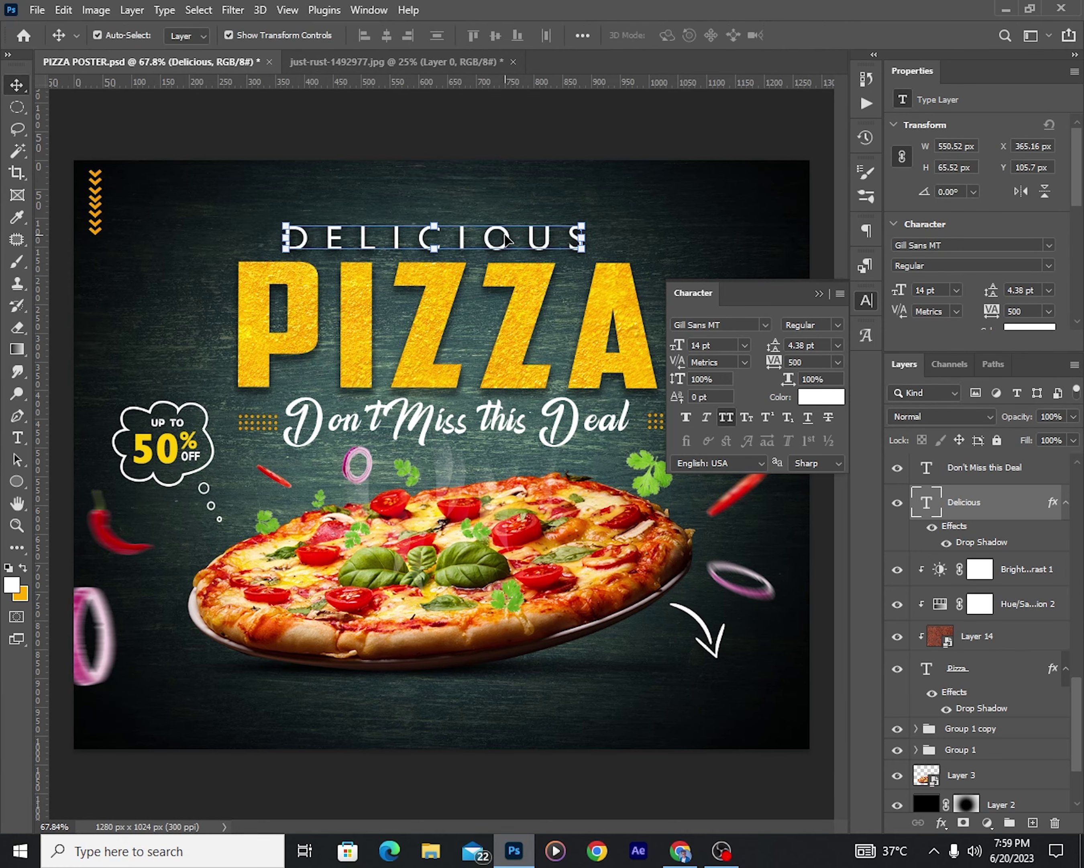
pyautogui.scroll(-5, 573, 244)
pyautogui.scroll(3, 446, 455)
pyautogui.click(819, 293)
pyautogui.scroll(-2, 492, 559)
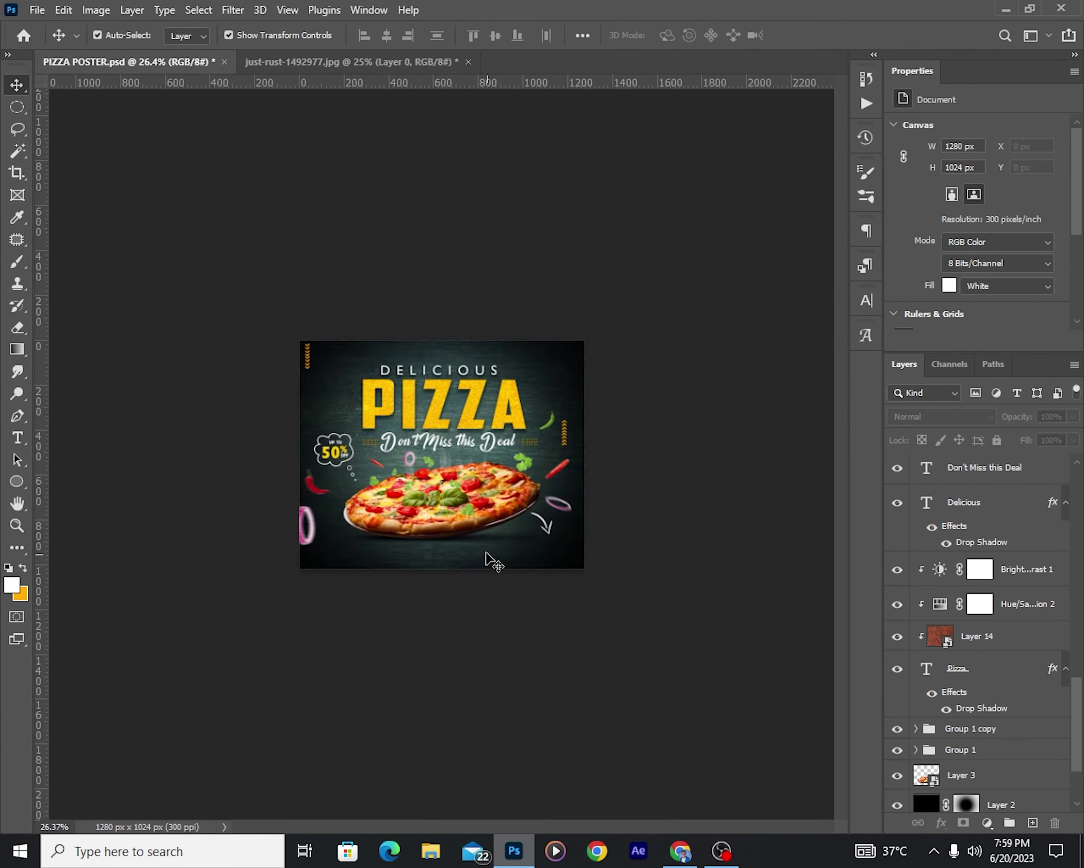
pyautogui.scroll(4, 487, 556)
# Open phone-call.png, fill the phone icon orange and convert it to a Smart Object.
pyautogui.hotkey('ctrl', 'o')
pyautogui.doubleClick(750, 133)
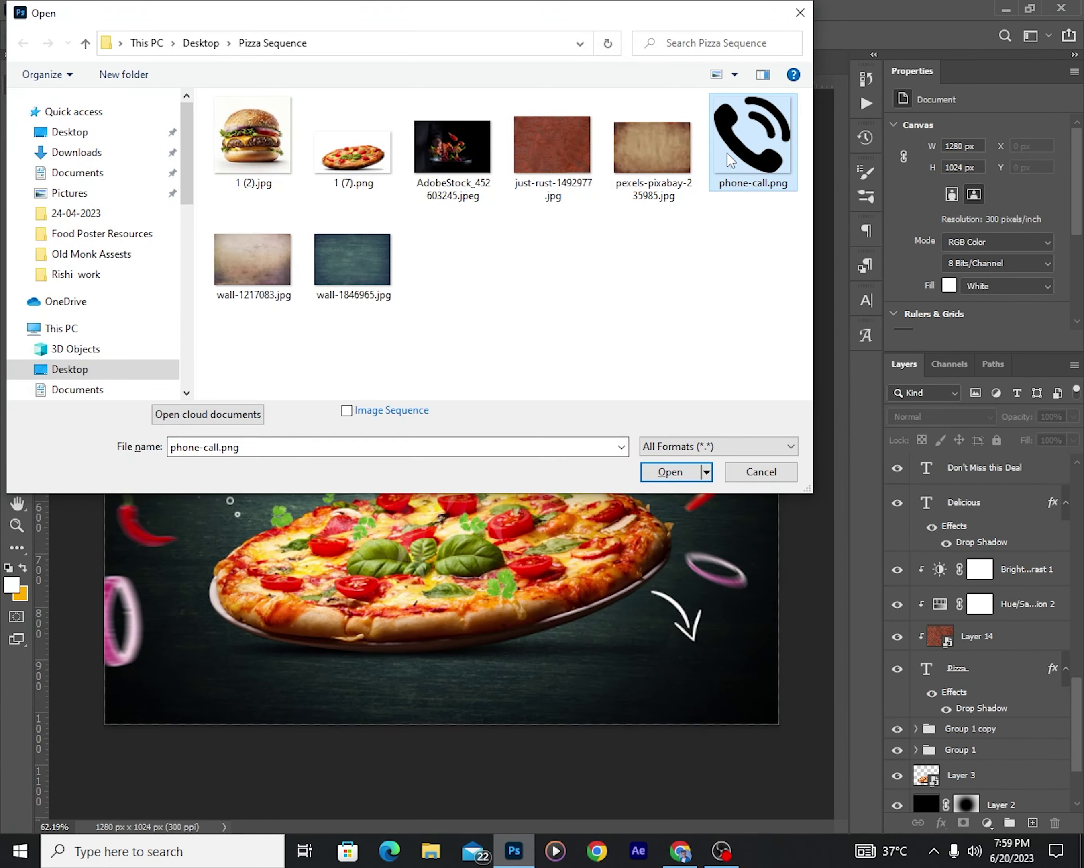
pyautogui.keyDown('ctrl'); pyautogui.click(925, 472); pyautogui.keyUp('ctrl')
pyautogui.press('x')
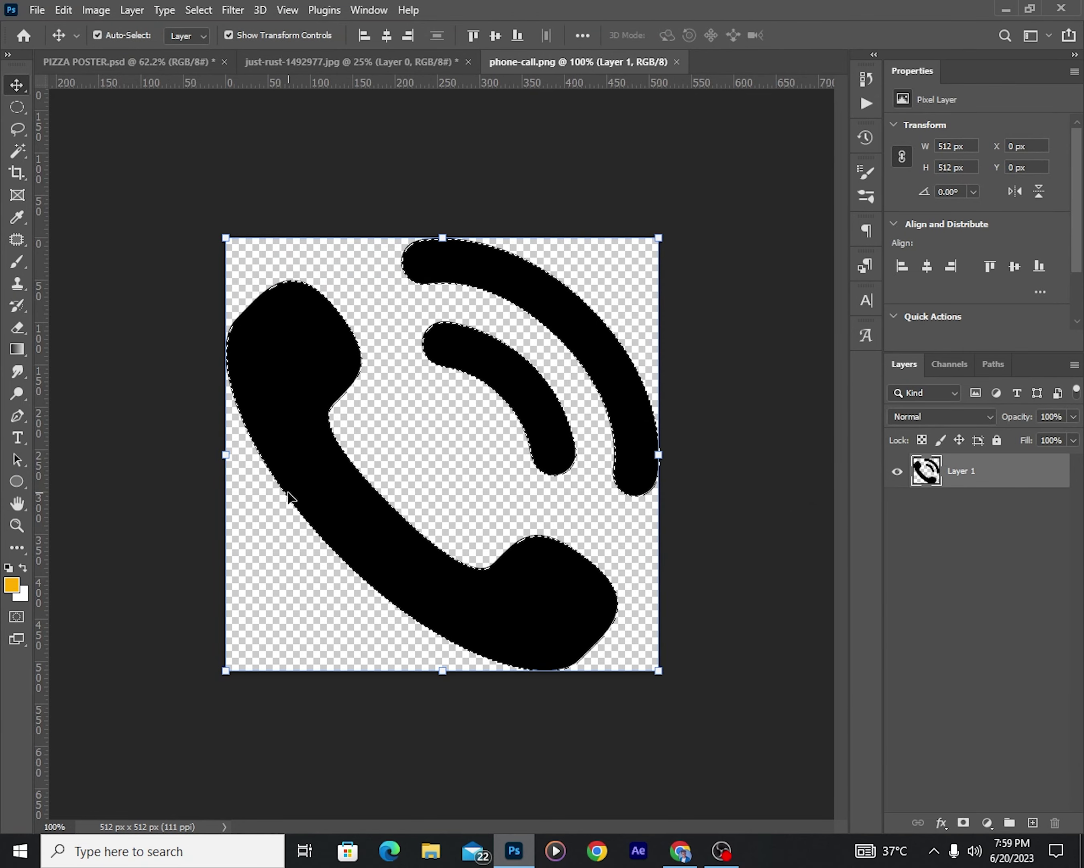
pyautogui.hotkey('alt', 'BackSpace')
pyautogui.moveTo(333, 364)
pyautogui.mouseDown()
pyautogui.moveTo(343, 376)
pyautogui.moveTo(361, 365)
pyautogui.mouseUp()
pyautogui.rightClick(960, 471)
pyautogui.click(944, 352)
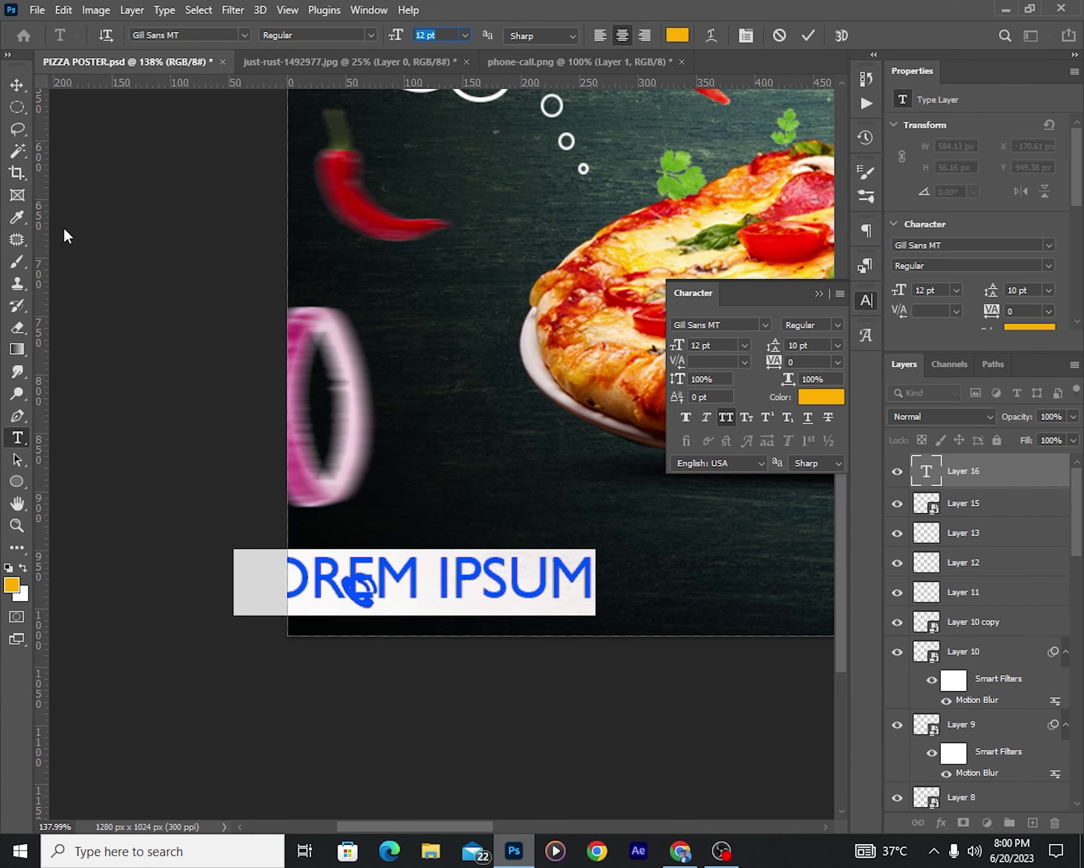
# Replace the LOREM IPSUM footer placeholder with a phone number.
pyautogui.doubleClick(625, 589)
pyautogui.write('+')
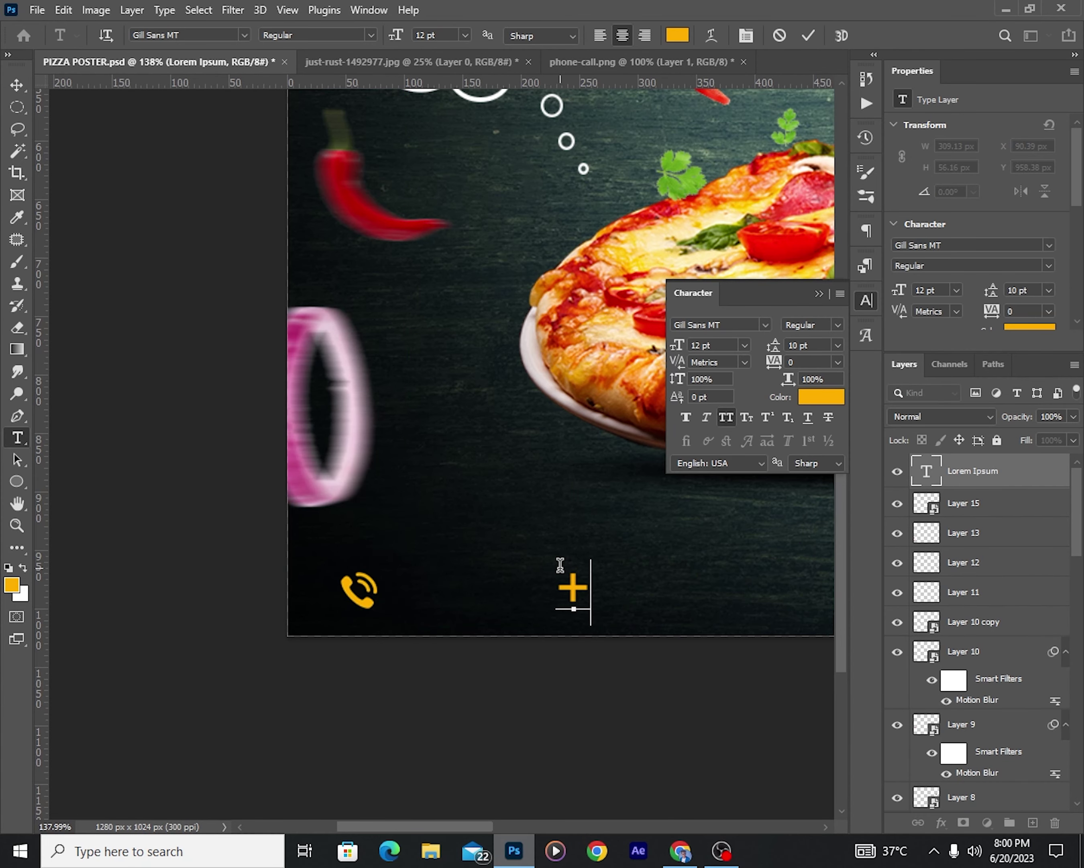
pyautogui.write('0123')
pyautogui.press('BackSpace')
pyautogui.write('-')
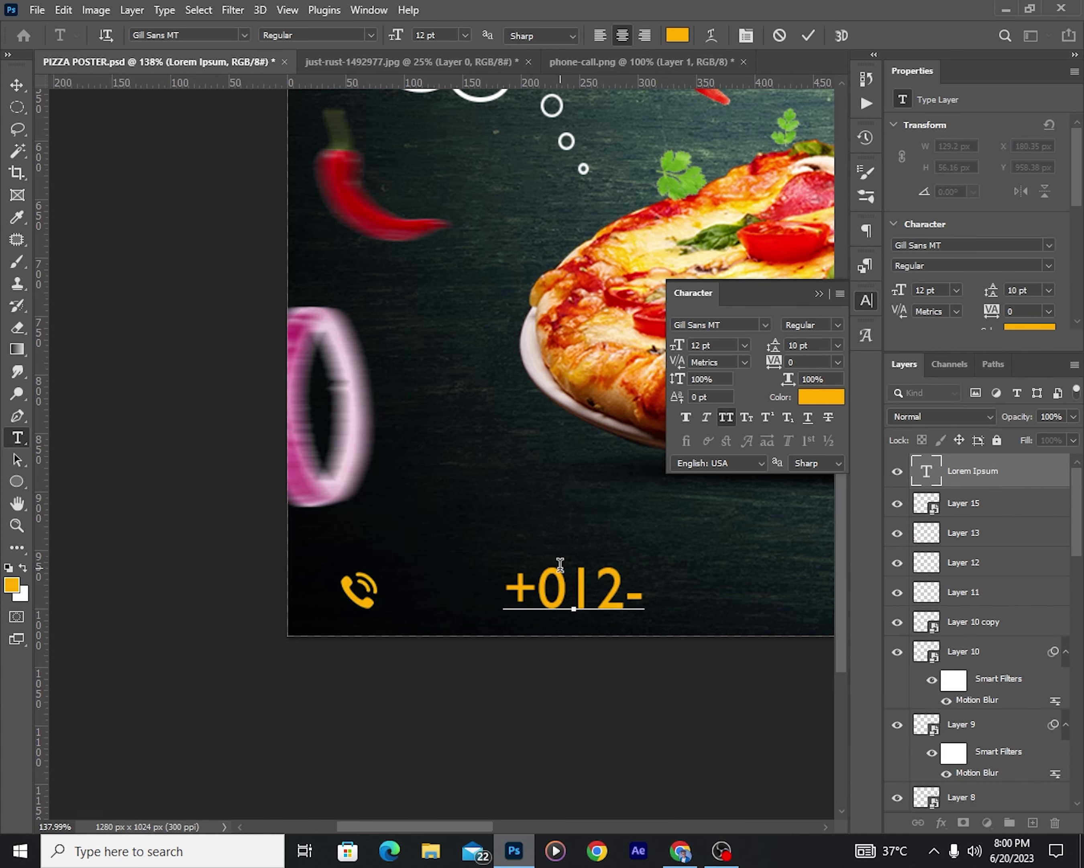
pyautogui.write('345-6789')
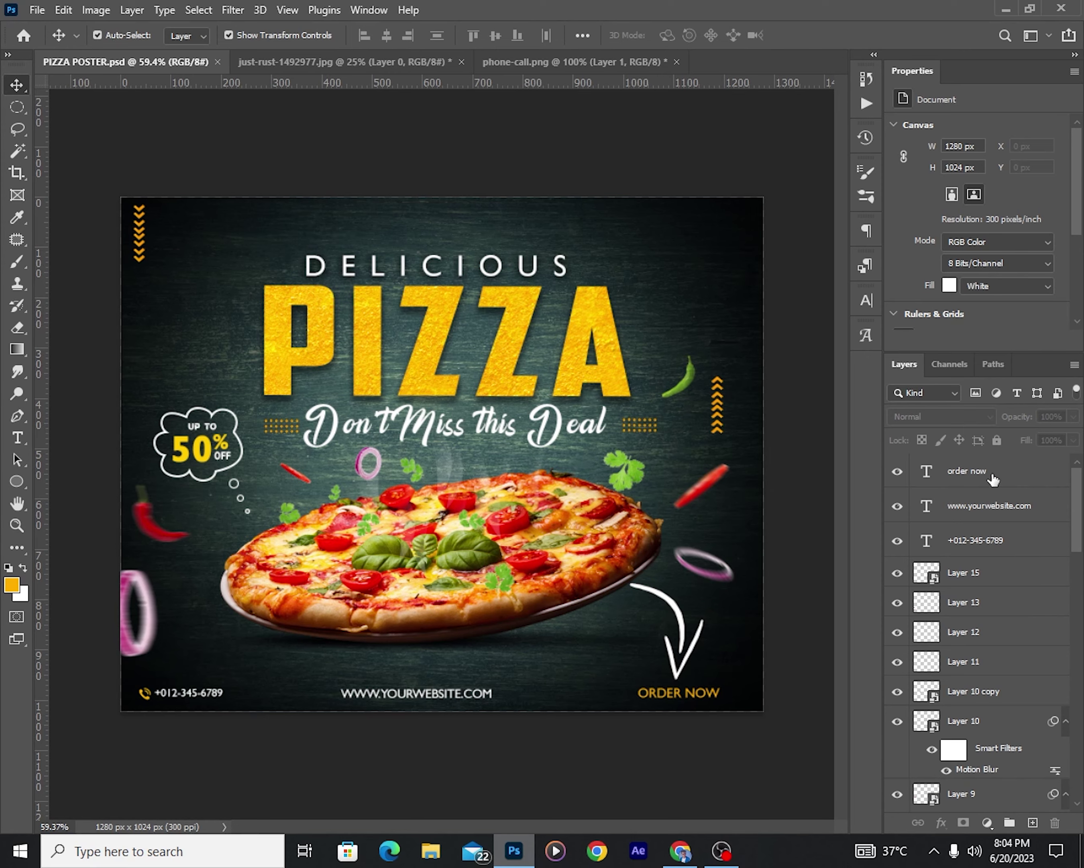
# Group the three footer text layers into one group.
pyautogui.click(990, 469)
pyautogui.keyDown('shift'); pyautogui.click(1002, 537); pyautogui.keyUp('shift')
pyautogui.hotkey('ctrl', 'g')
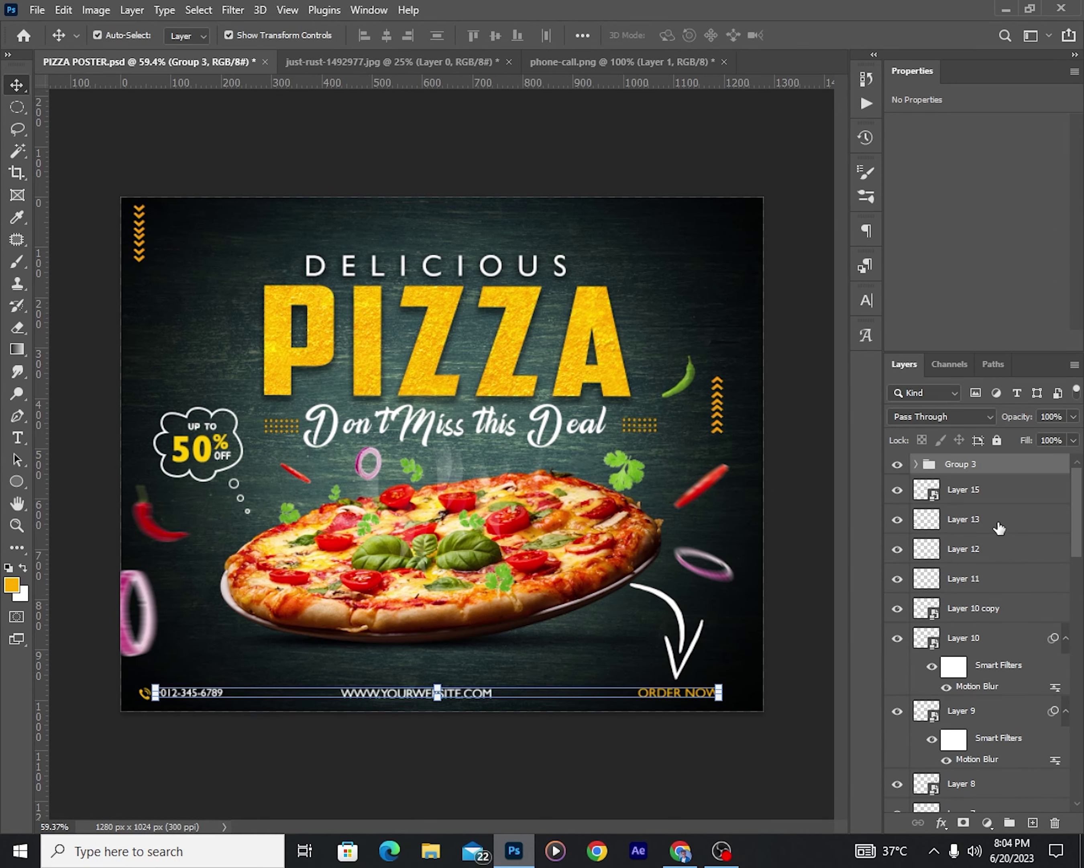
# Hide the headline, offer texts and the footer group.
pyautogui.scroll(-10, 999, 528)
pyautogui.click(803, 569)
pyautogui.click(898, 534)
pyautogui.scroll(10, 965, 610)
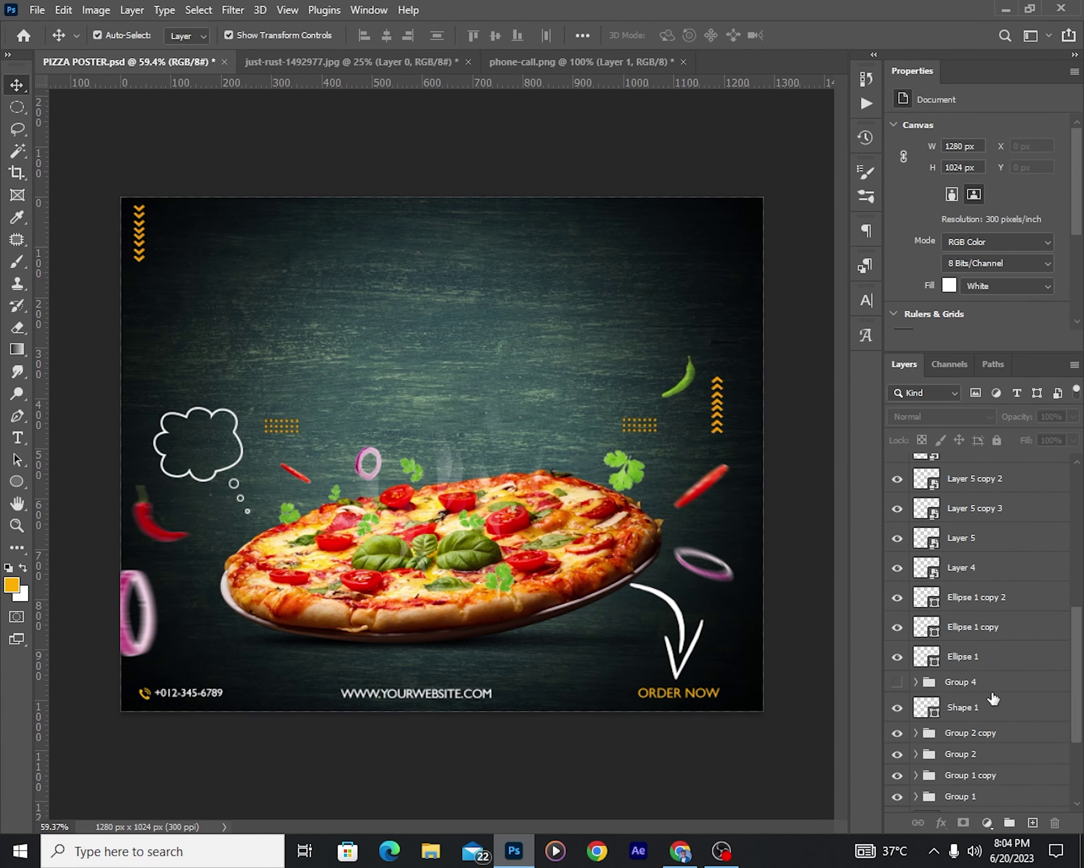
pyautogui.click(898, 464)
# Select the onion ring, chili, arrow and other decoration layers and hide them.
pyautogui.click(975, 494)
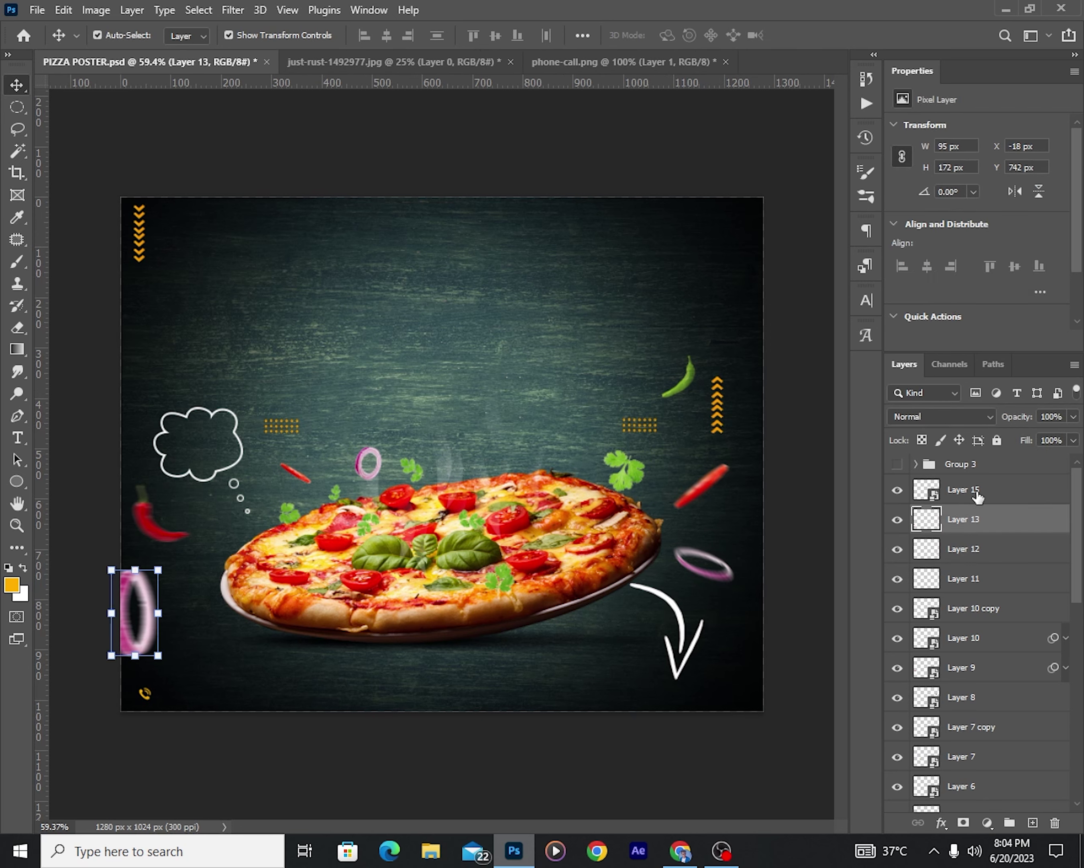
pyautogui.scroll(-1, 990, 586)
pyautogui.click(990, 670)
pyautogui.click(987, 714)
pyautogui.click(988, 754)
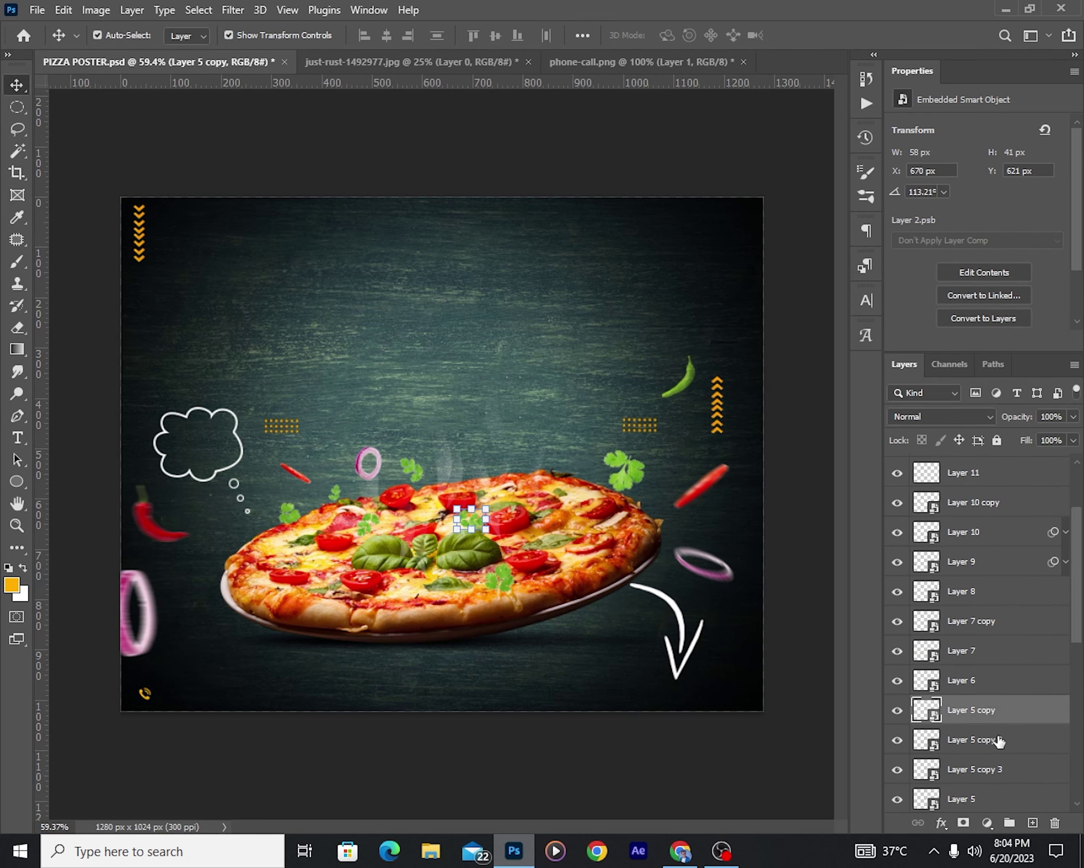
pyautogui.scroll(-3, 993, 736)
pyautogui.click(992, 701)
pyautogui.click(999, 727)
pyautogui.scroll(3, 1001, 705)
pyautogui.scroll(5, 1001, 704)
pyautogui.click(964, 455)
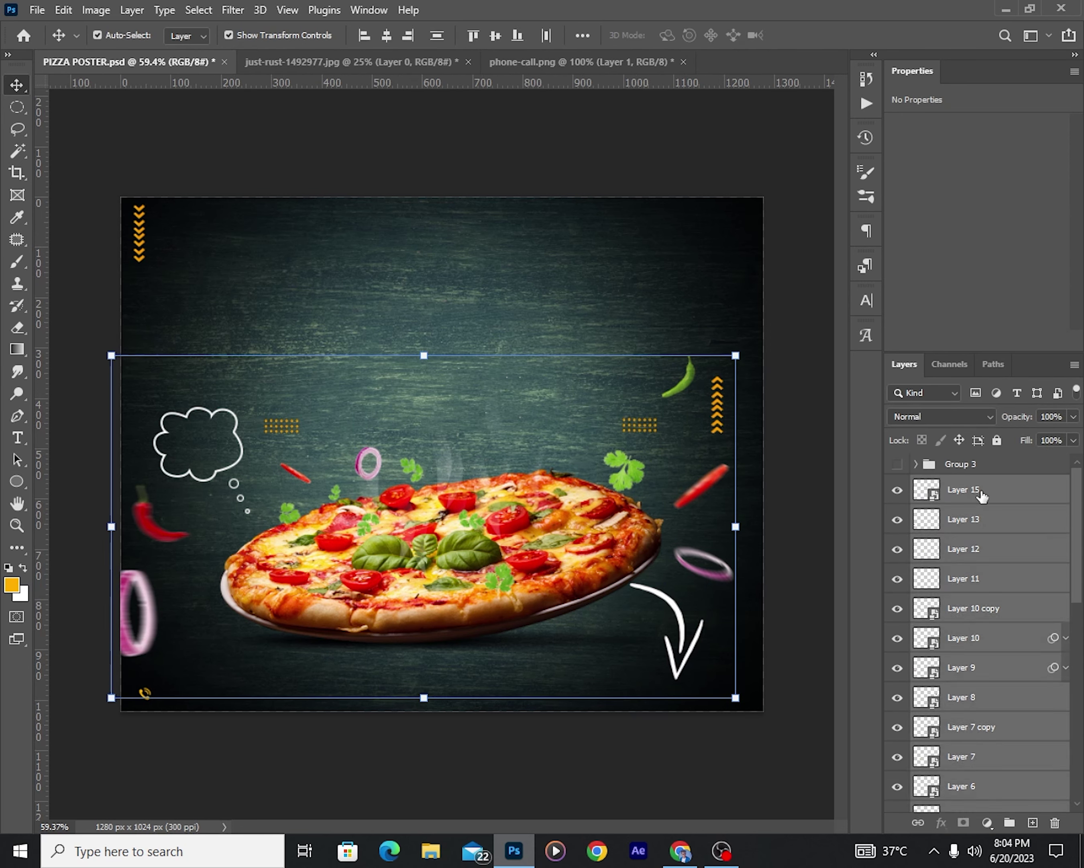
pyautogui.click(916, 487)
pyautogui.press('b')
# Paint smoke with a smoke brush on a new layer and enlarge it with Free Transform.
pyautogui.click(1006, 704)
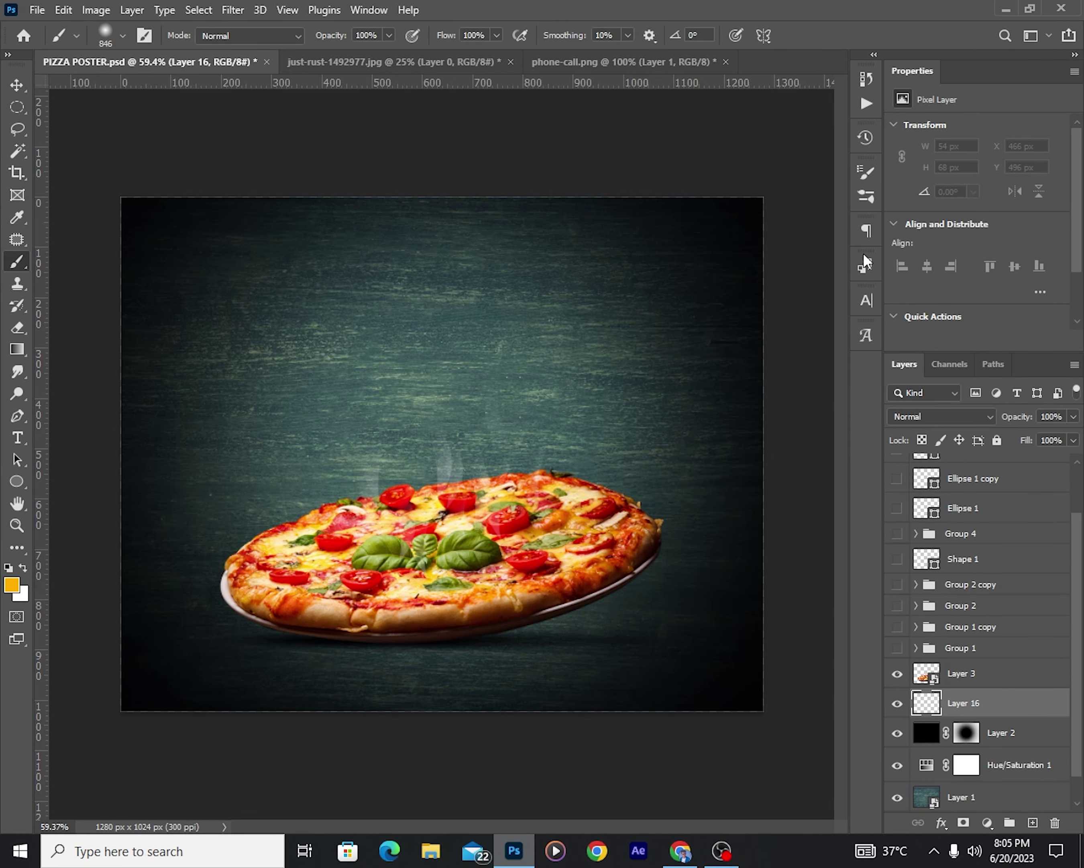
pyautogui.click(867, 172)
pyautogui.click(447, 457)
pyautogui.hotkey('ctrl', 't')
pyautogui.moveTo(264, 458); pyautogui.dragTo(220, 457)
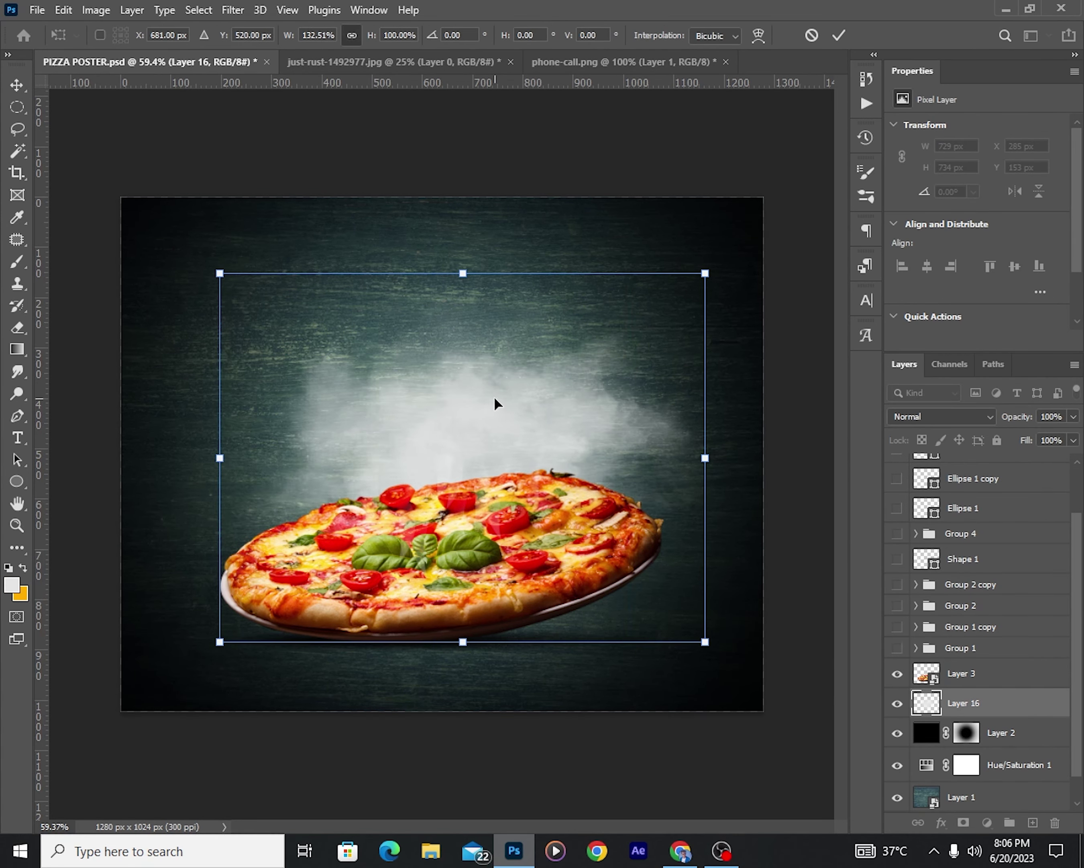
pyautogui.moveTo(463, 273); pyautogui.dragTo(462, 196)
pyautogui.moveTo(463, 641); pyautogui.dragTo(463, 689)
pyautogui.moveTo(376, 417); pyautogui.dragTo(349, 417)
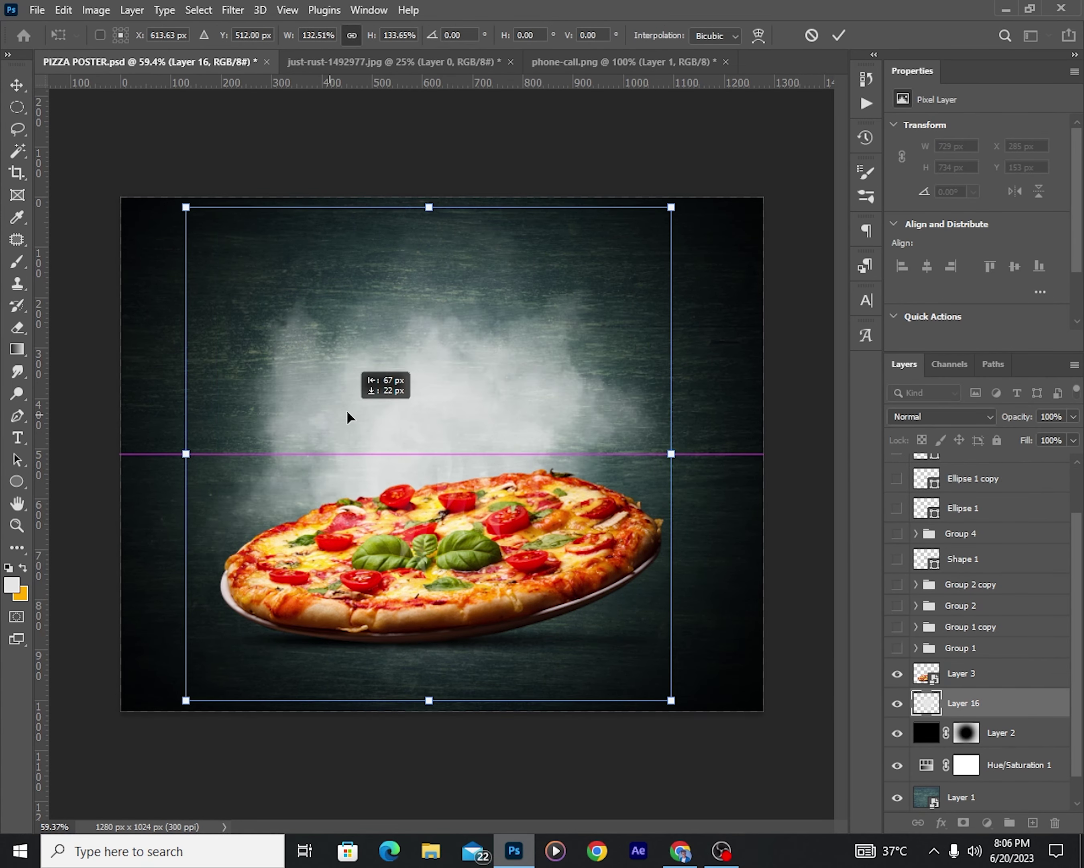
pyautogui.press('Return')
# Lower the smoke layer's opacity to 41% and duplicate it.
pyautogui.moveTo(1074, 416); pyautogui.dragTo(1027, 443)
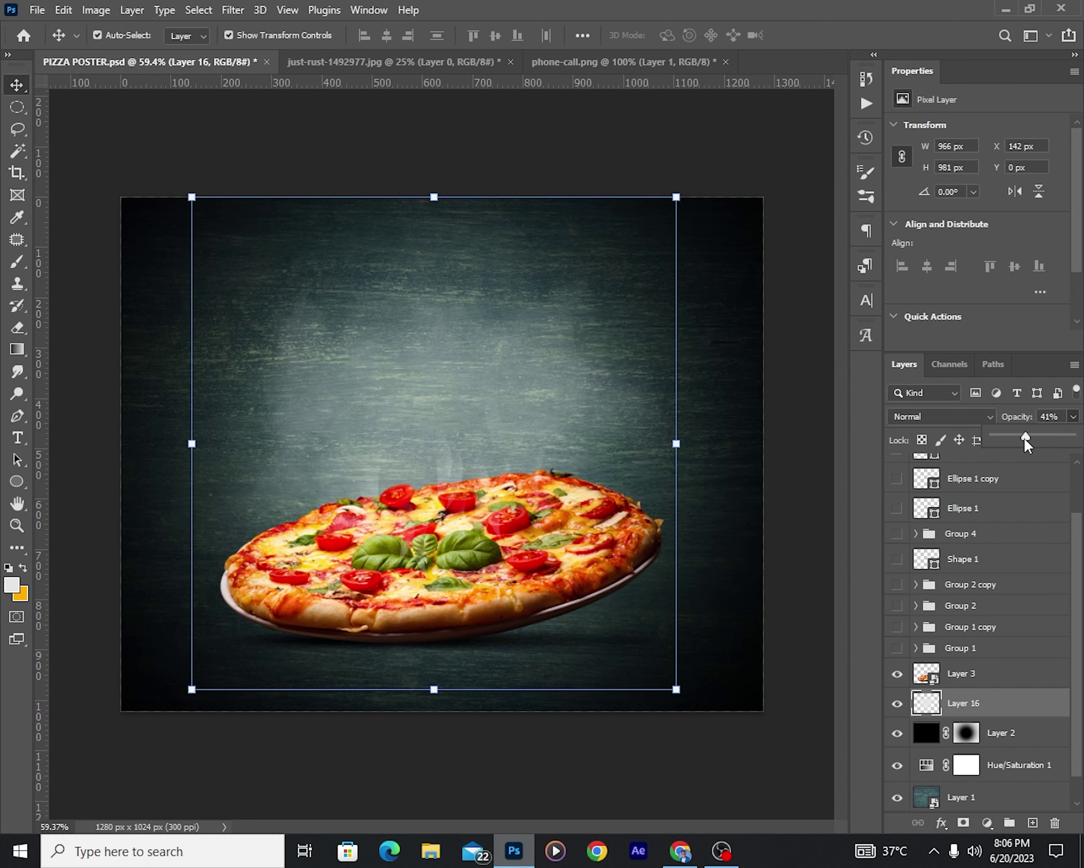
pyautogui.hotkey('ctrl', 'j')
pyautogui.hotkey('ctrl', ']')
# Move the smoke copy up, shrink it, and set its opacity to 35%.
pyautogui.moveTo(450, 298)
pyautogui.mouseDown()
pyautogui.moveTo(450, 230)
pyautogui.moveTo(439, 375)
pyautogui.mouseUp()
pyautogui.scroll(-2, 479, 402)
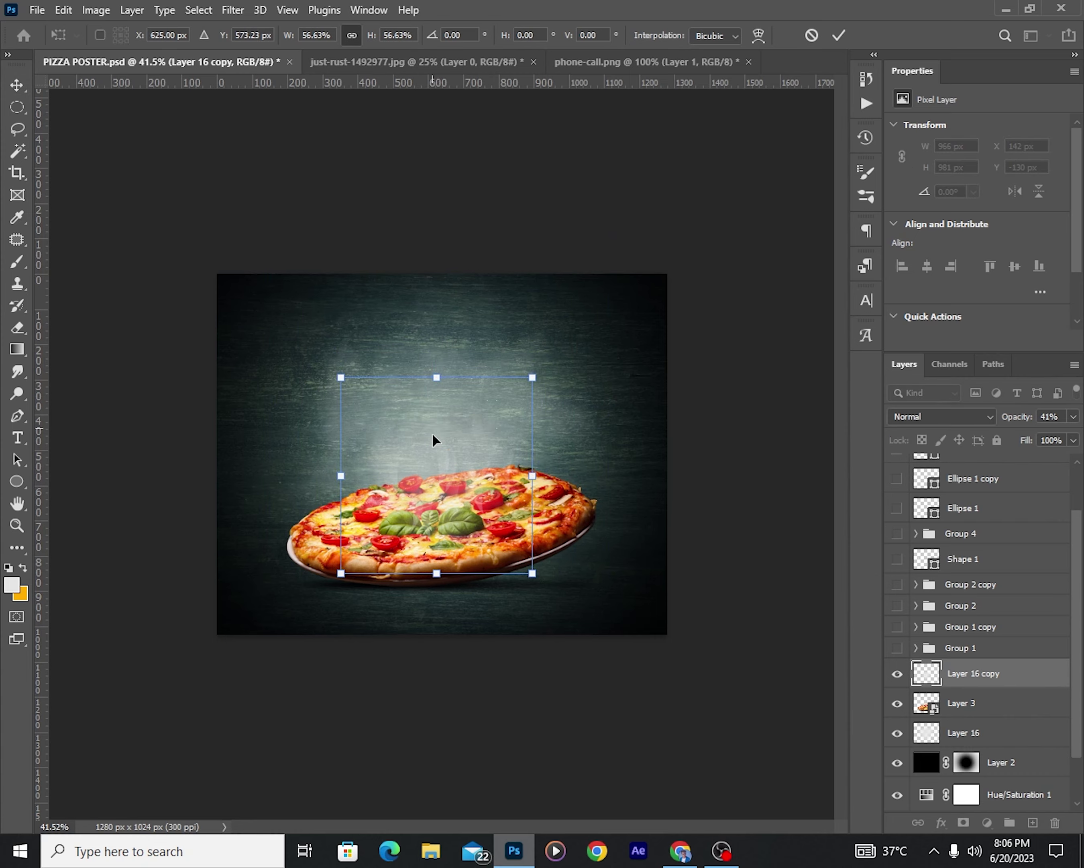
pyautogui.scroll(2, 443, 460)
pyautogui.scroll(-2, 443, 459)
pyautogui.scroll(2, 454, 459)
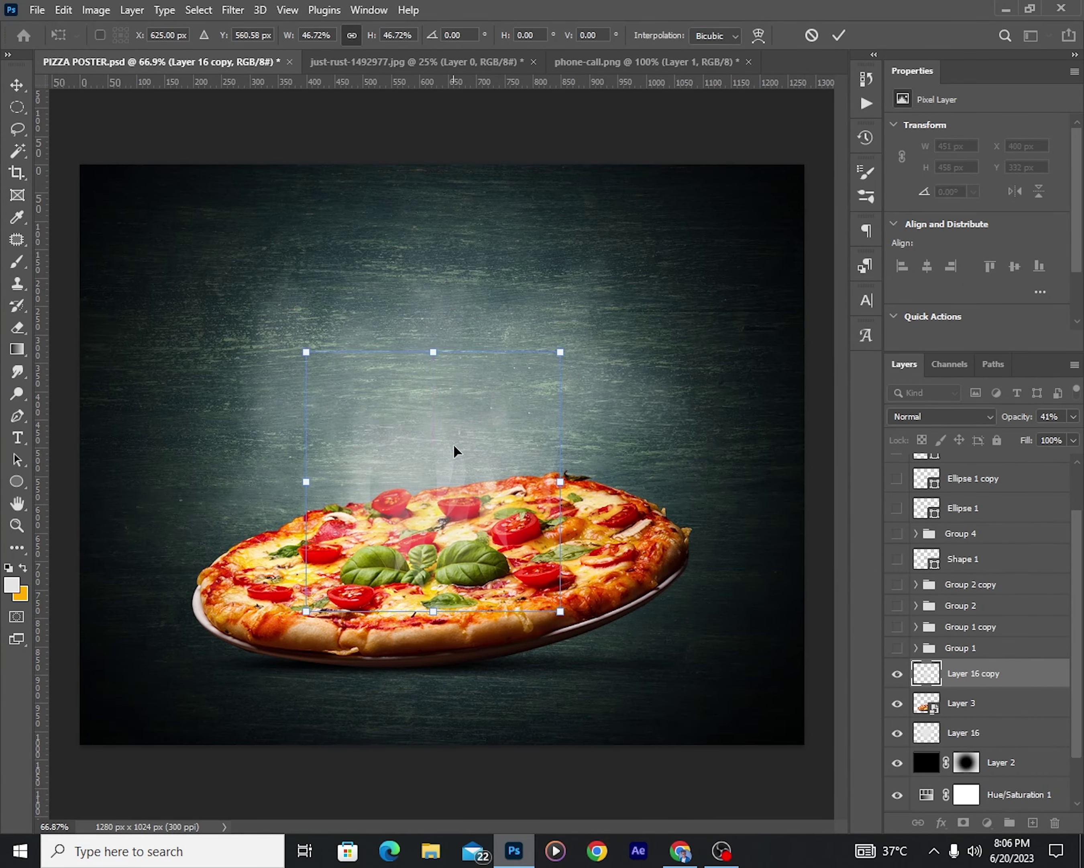
pyautogui.moveTo(587, 469); pyautogui.dragTo(559, 468)
pyautogui.moveTo(1073, 416); pyautogui.dragTo(1017, 437)
pyautogui.press('Return')
# Turn visibility back on for all hidden decoration layers.
pyautogui.click(685, 400)
pyautogui.scroll(-2, 597, 460)
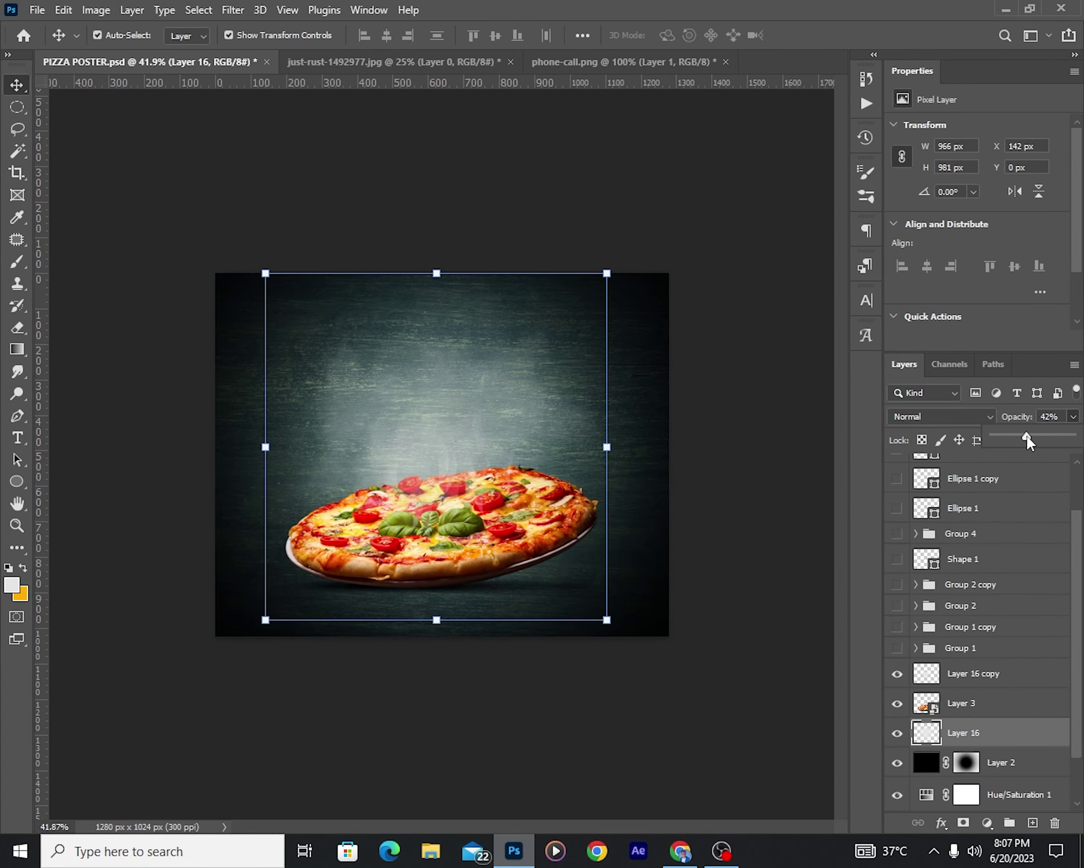
pyautogui.click(738, 453)
pyautogui.moveTo(898, 648); pyautogui.dragTo(900, 477)
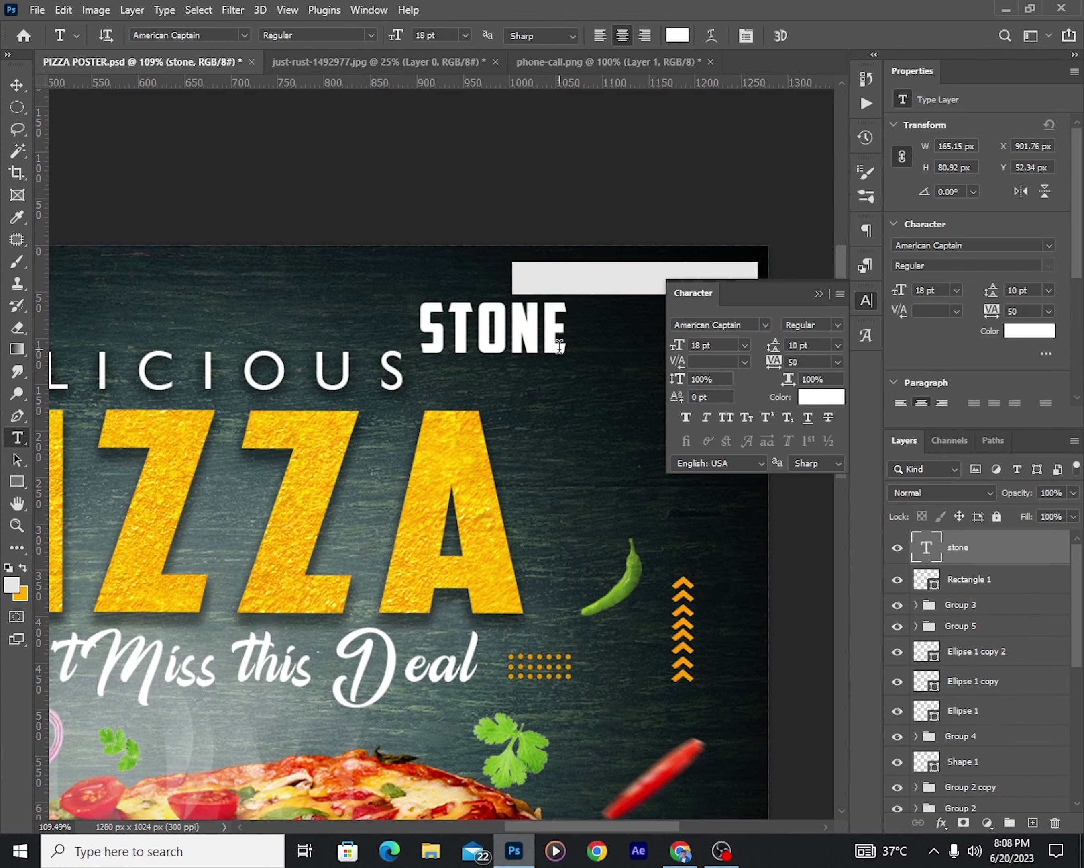
# Set the STONE text to 11 pt.
pyautogui.hotkey('ctrl', 'a')
pyautogui.click(744, 345)
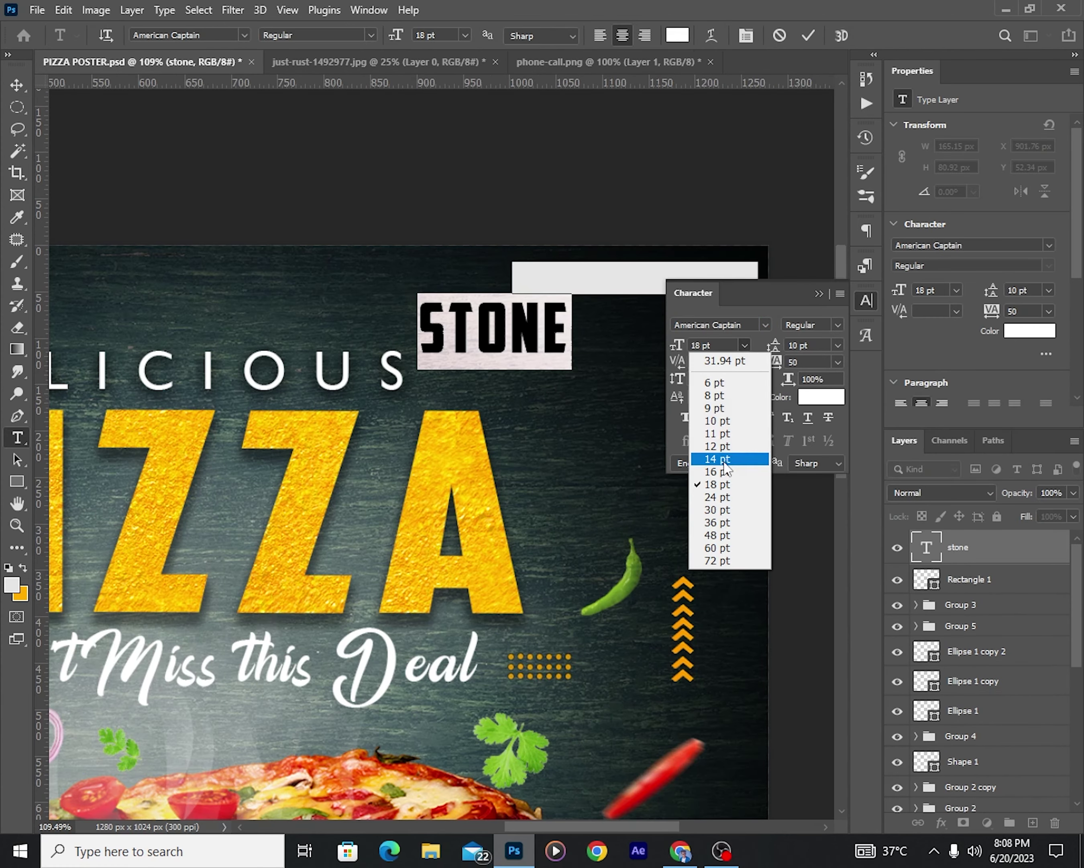
pyautogui.click(731, 453)
pyautogui.click(745, 345)
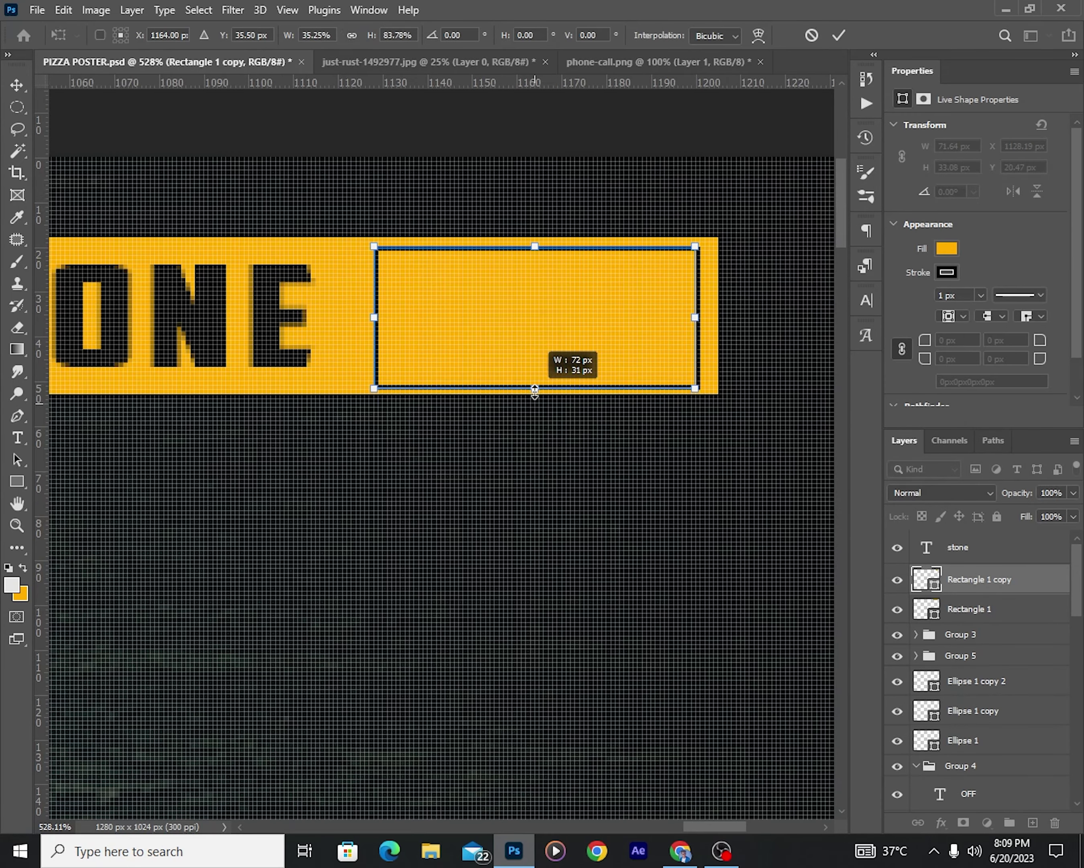
# Resize the copied bar shorter and wider behind the logo.
pyautogui.moveTo(534, 390); pyautogui.dragTo(535, 380)
pyautogui.moveTo(695, 317); pyautogui.dragTo(704, 314)
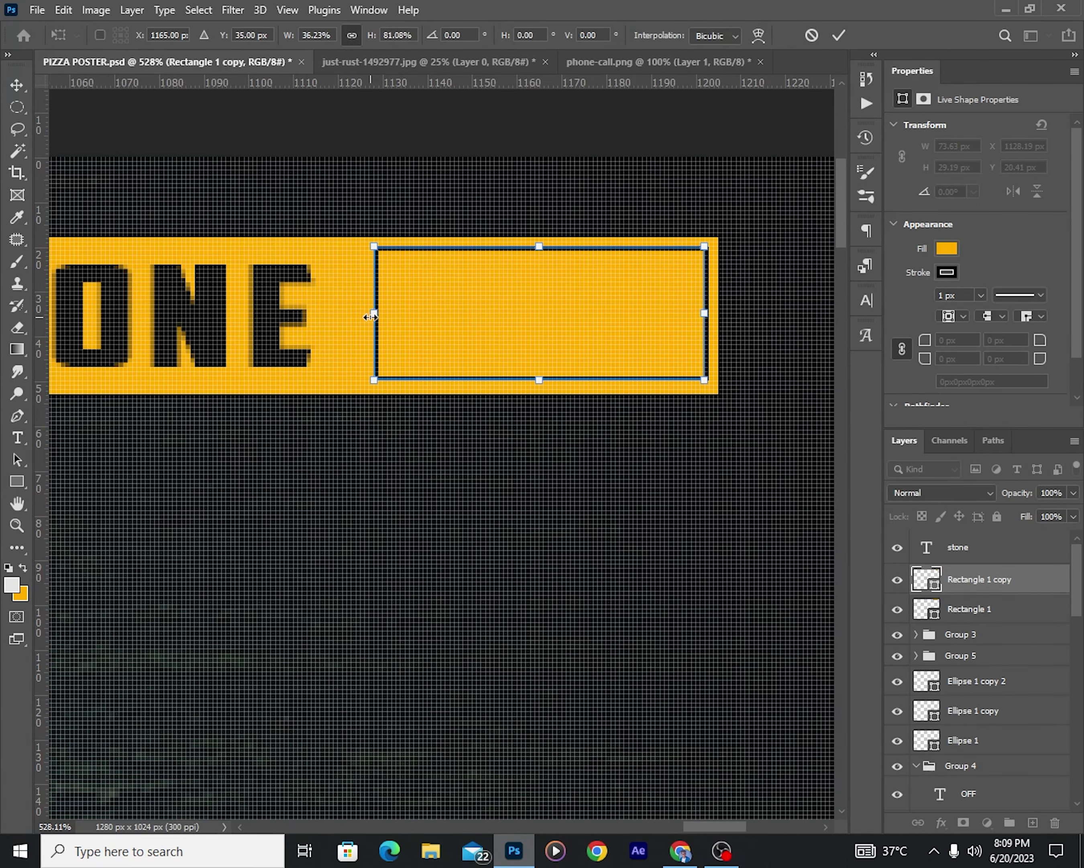
pyautogui.moveTo(373, 317); pyautogui.dragTo(355, 319)
pyautogui.press('Return')
pyautogui.scroll(-5, 424, 194)
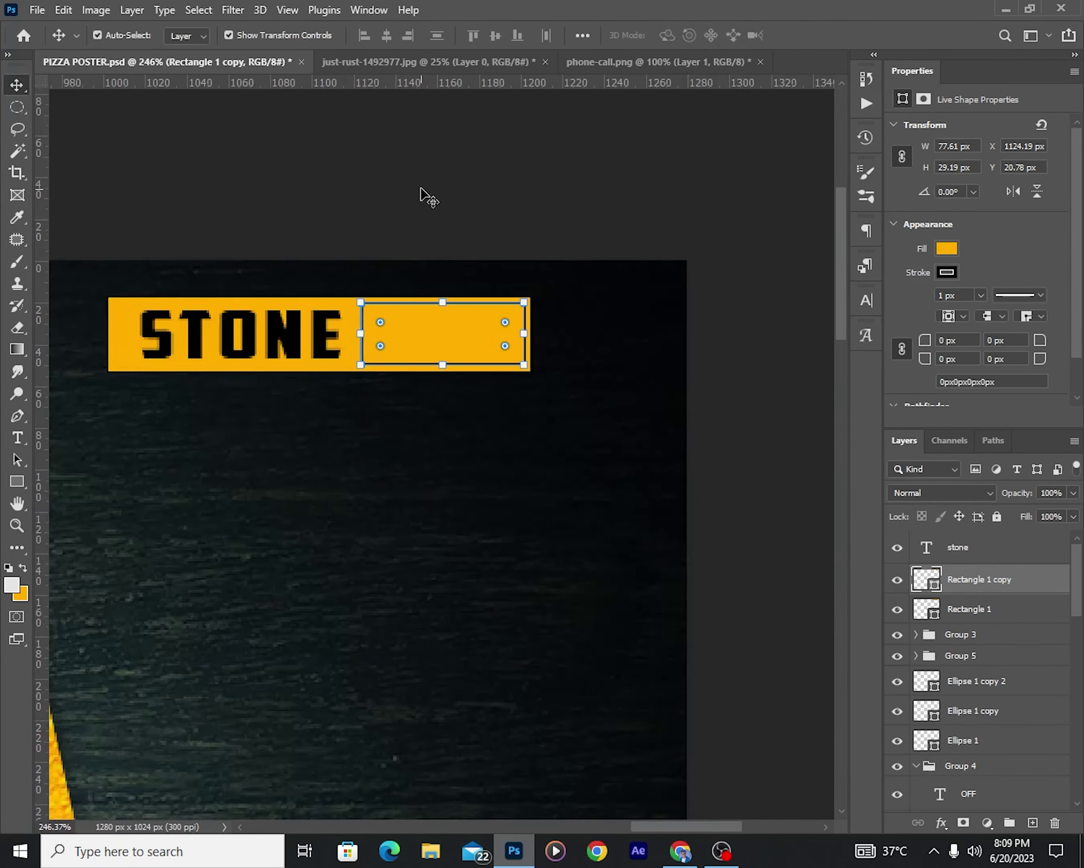
pyautogui.scroll(5, 365, 376)
# Give the copied bar a white stroke and a black fill.
pyautogui.click(528, 334)
pyautogui.click(946, 272)
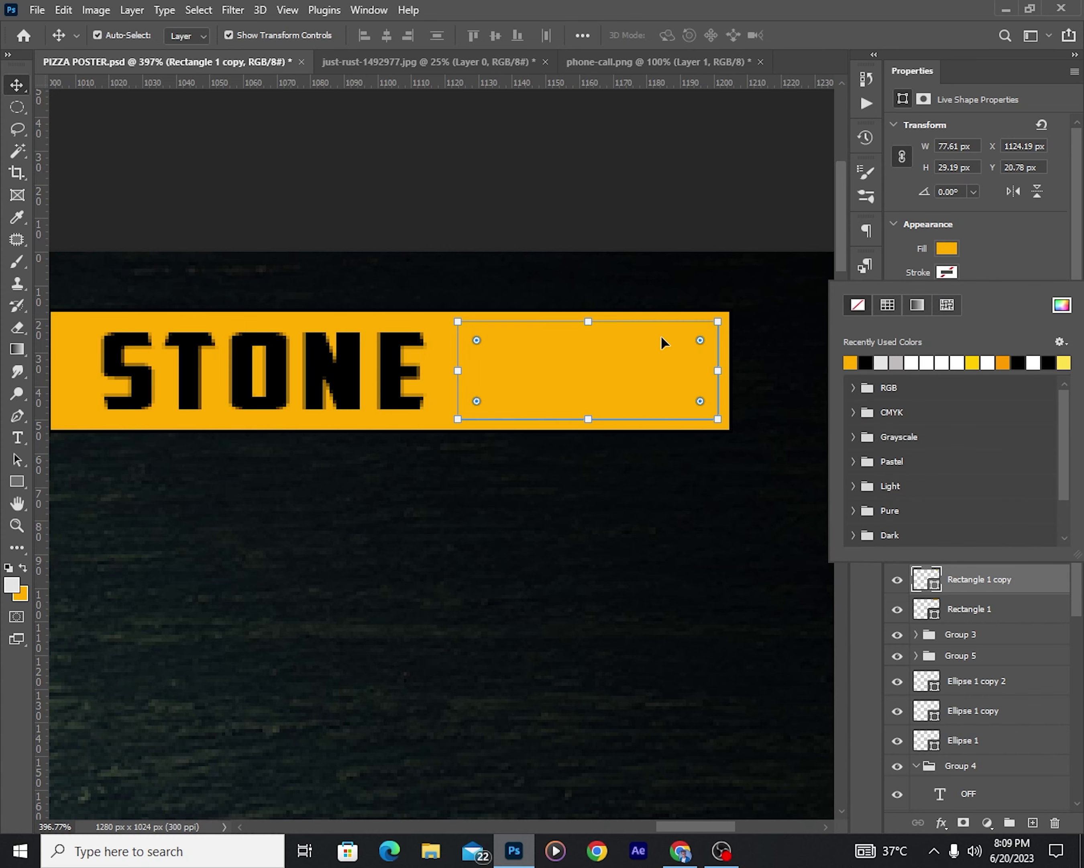
pyautogui.click(923, 360)
pyautogui.scroll(-1, 950, 457)
pyautogui.click(882, 338)
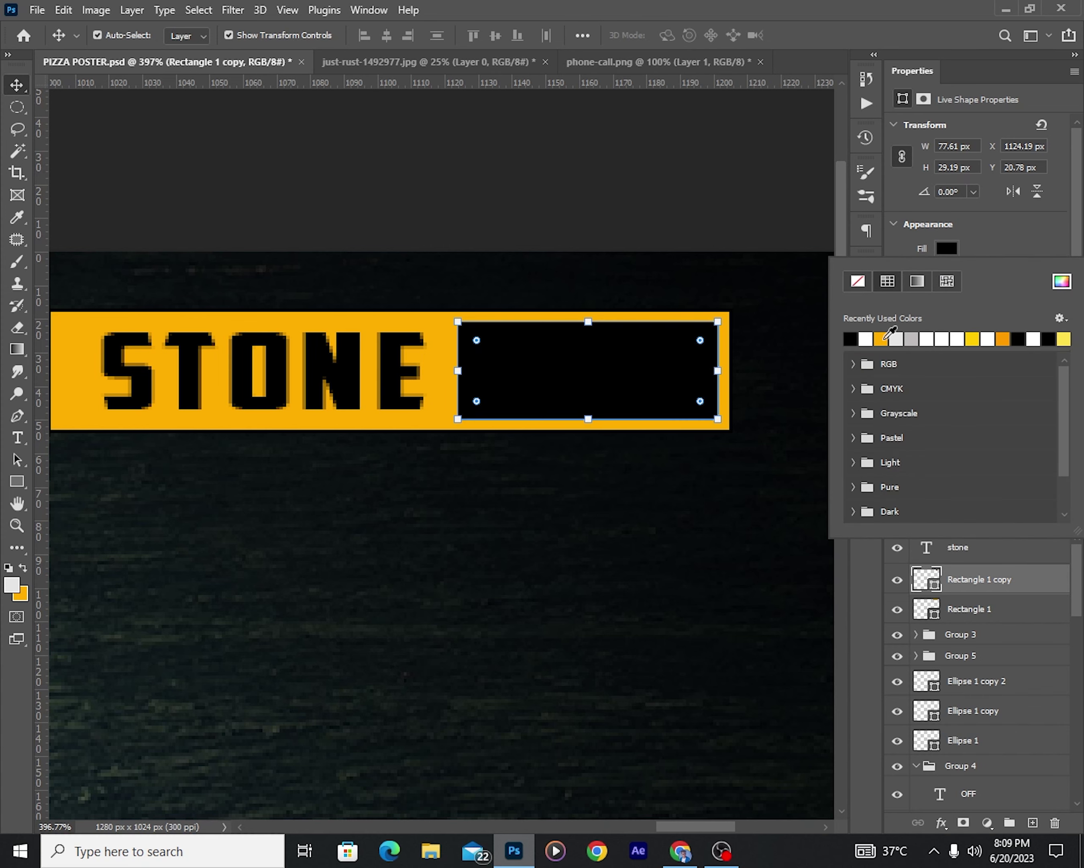
pyautogui.click(442, 212)
pyautogui.click(319, 361)
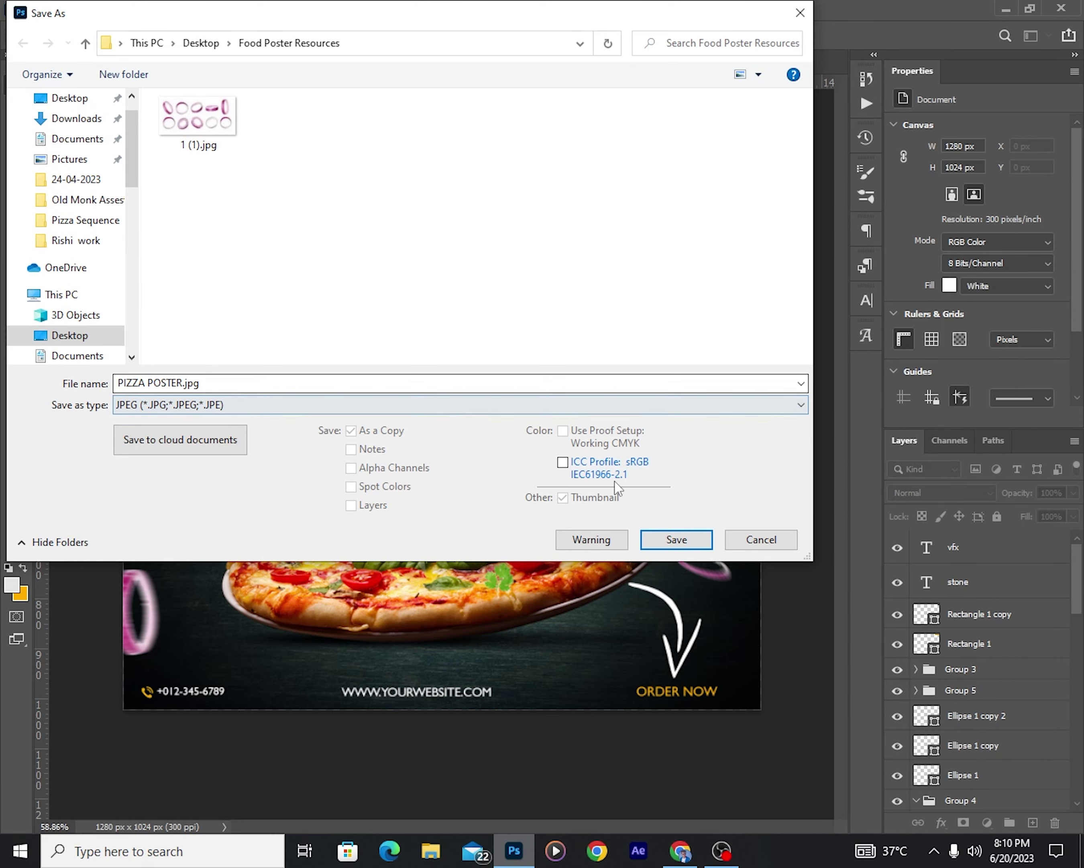
# Save the poster as a JPEG into the Desktop's Pizza Sequence folder.
pyautogui.click(69, 98)
pyautogui.doubleClick(203, 145)
pyautogui.click(675, 539)
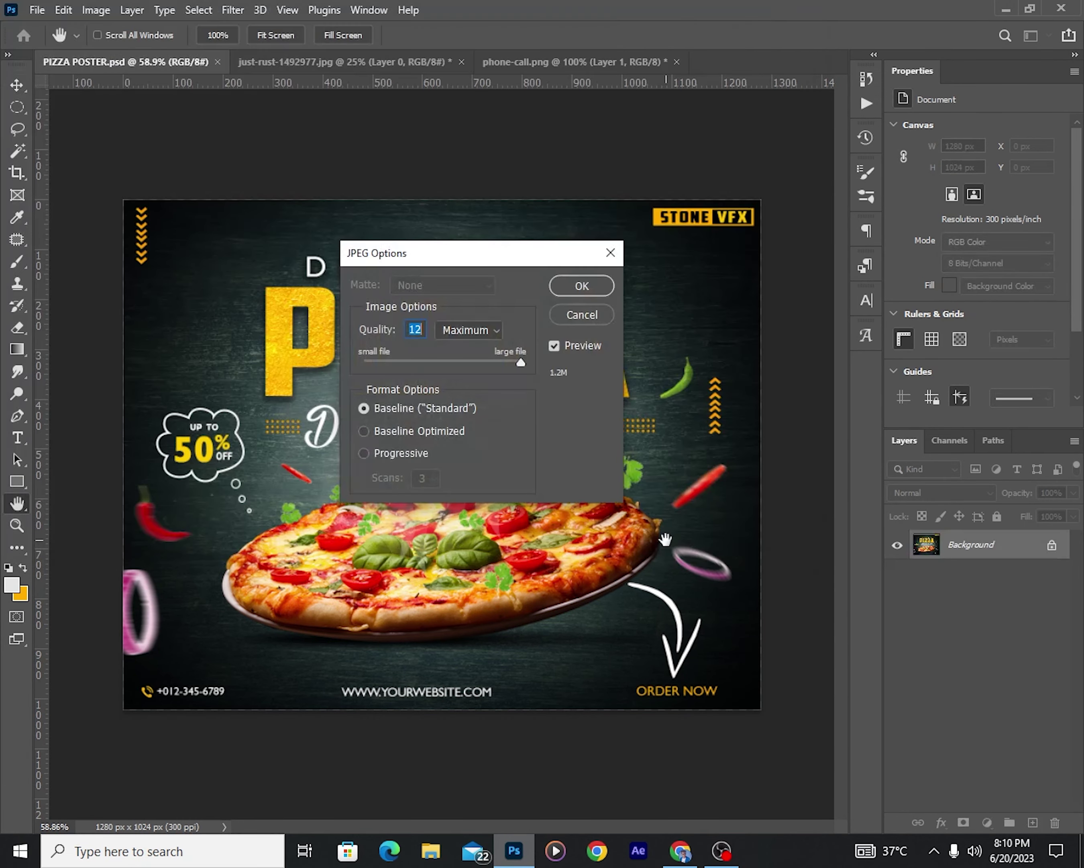